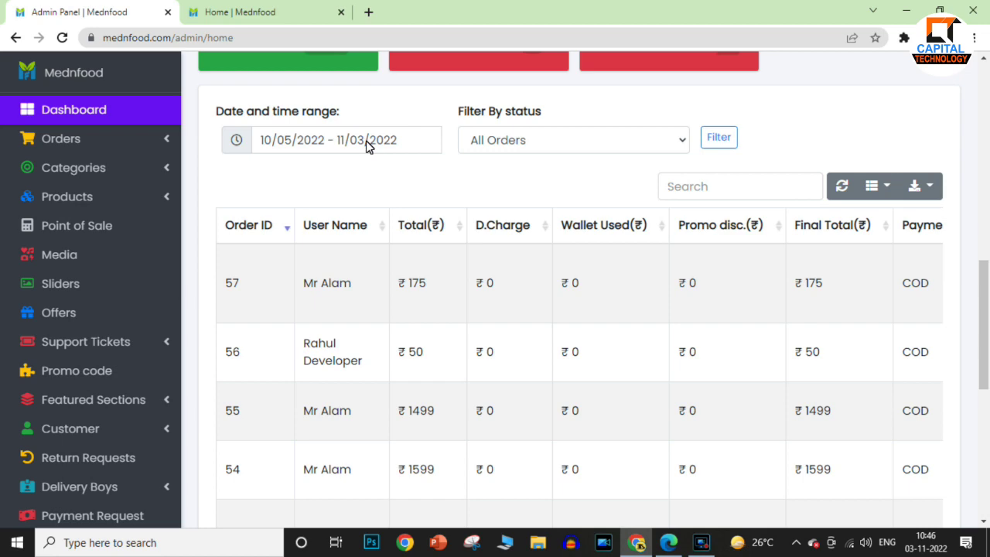
Review the admin dashboard's summary cards, product sales chart, category-wise product count and order outlines
left_click_drag(984, 303, 986, 90)
scroll(986, 91, "down", 6)
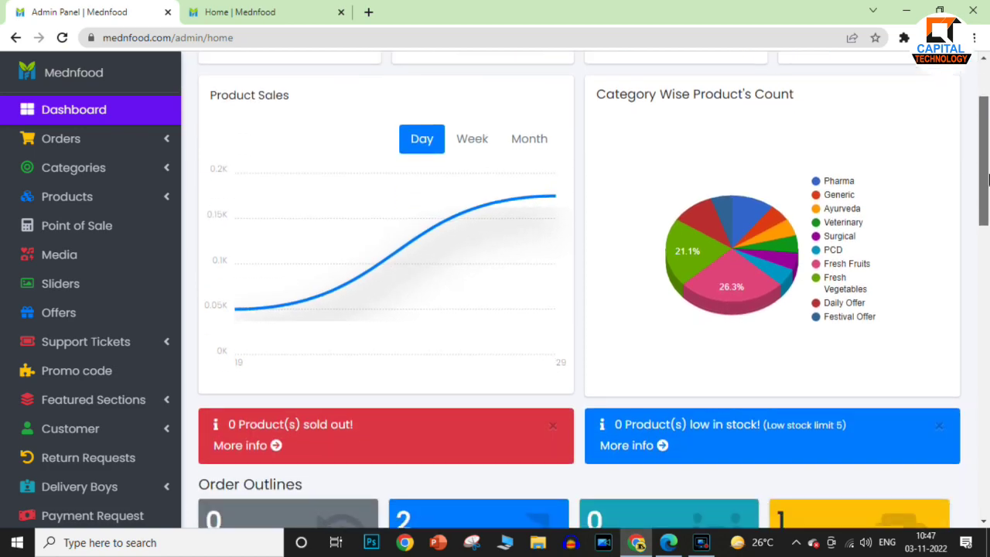
scroll(986, 106, "up", 2)
scroll(983, 124, "up", 4)
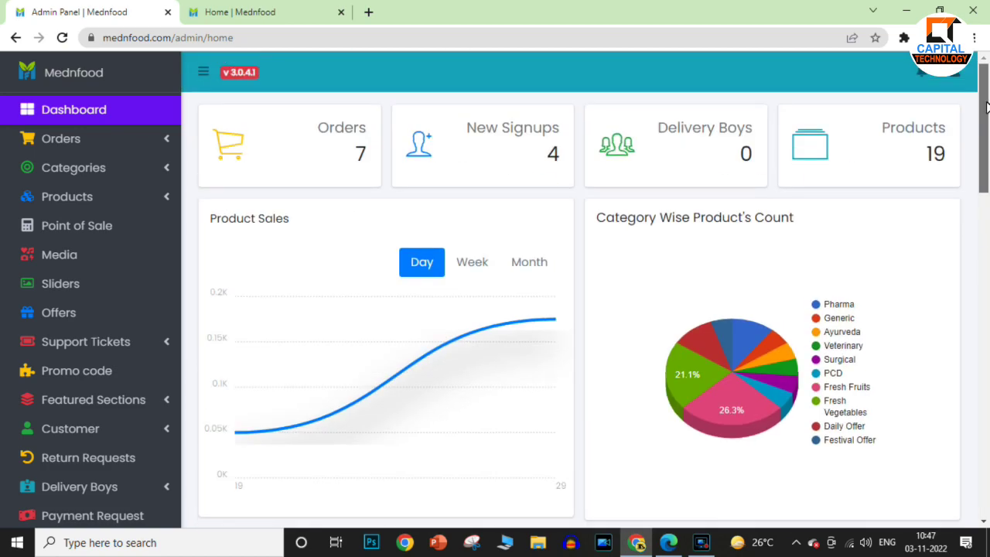
scroll(979, 132, "down", 15)
scroll(977, 255, "up", 2)
scroll(978, 255, "up", 13)
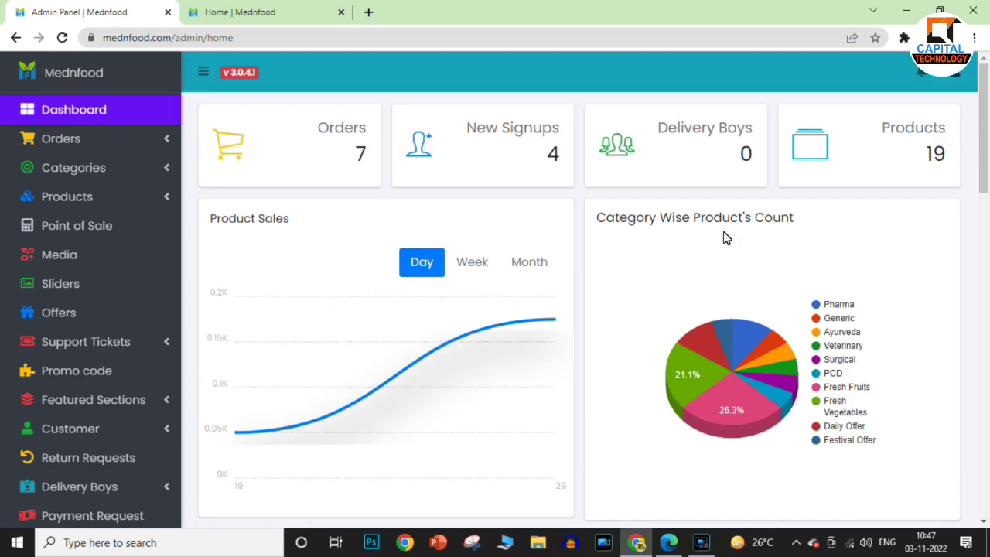
Open the Manage Orders page and review its order outlines, orders table and status filter options
left_click(159, 141)
left_click(105, 169)
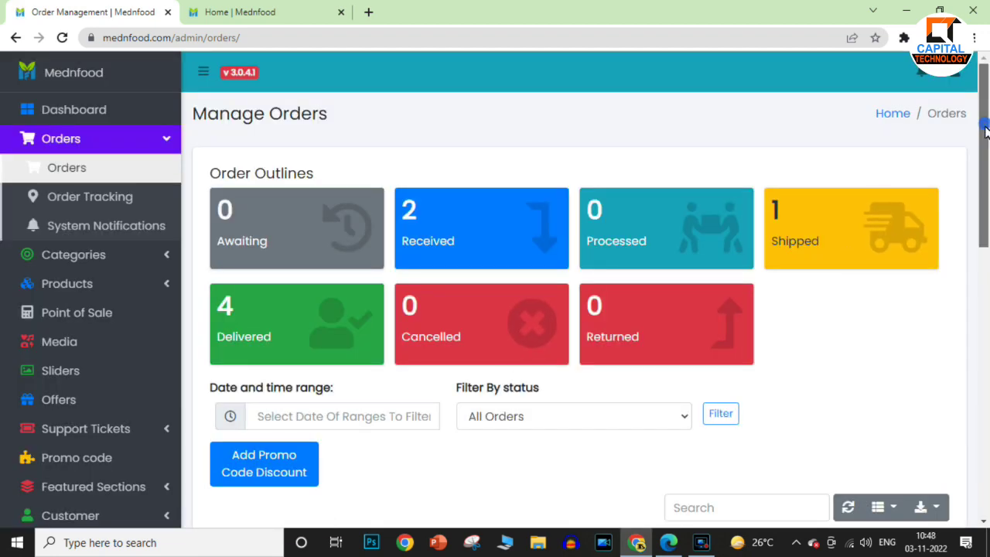
left_click_drag(985, 130, 988, 229)
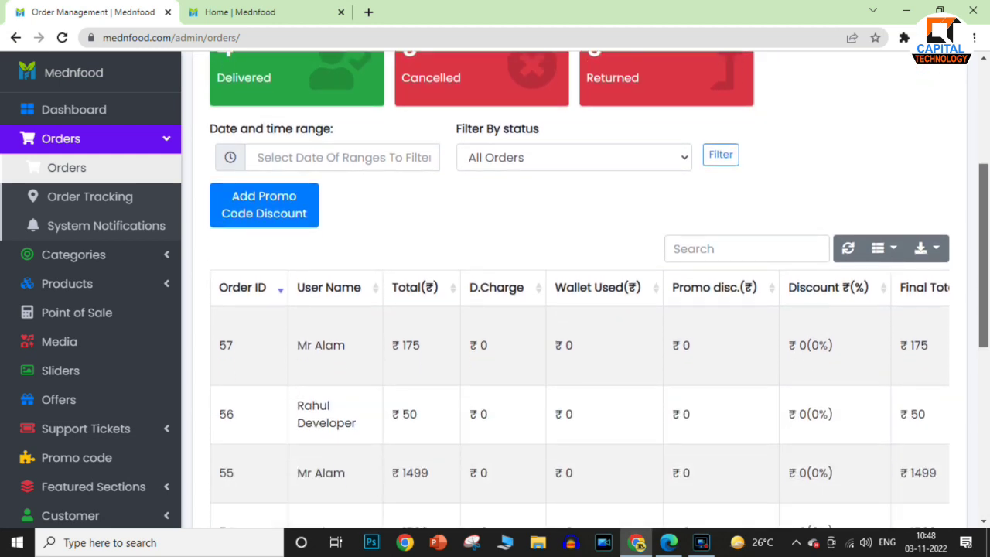
left_click_drag(988, 224, 988, 200)
left_click(628, 210)
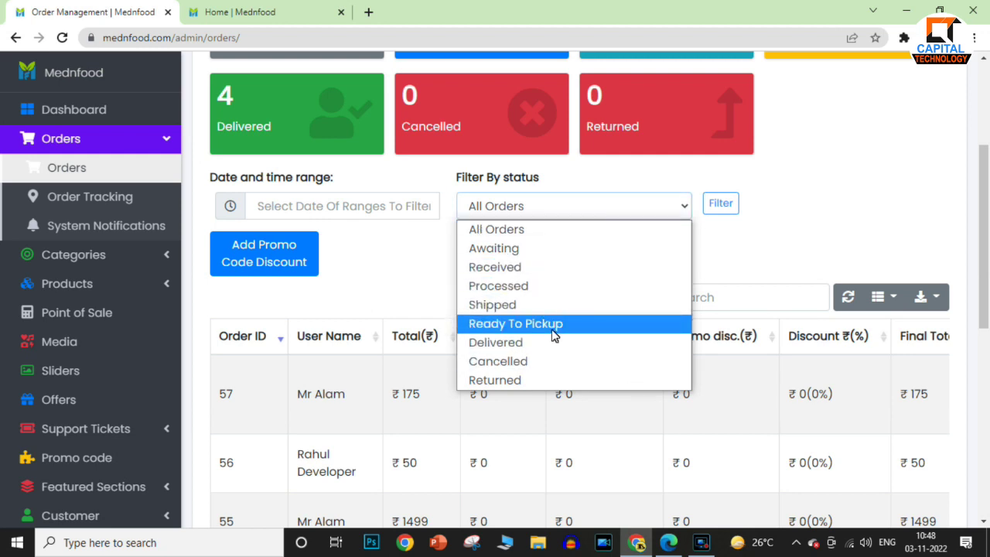
left_click_drag(988, 205, 980, 116)
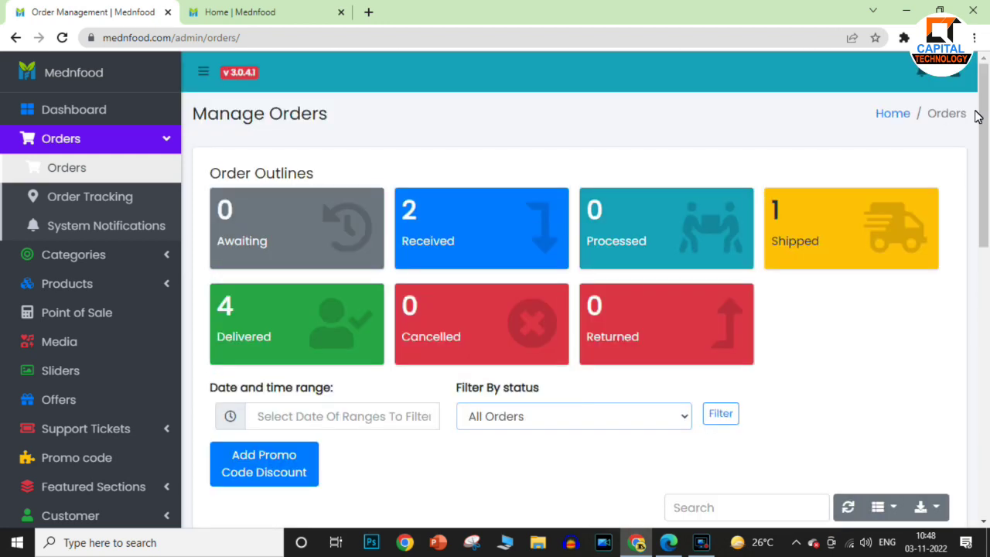
Open the Order Tracking page, view its column and export format options, and refresh the tracking table
left_click(106, 196)
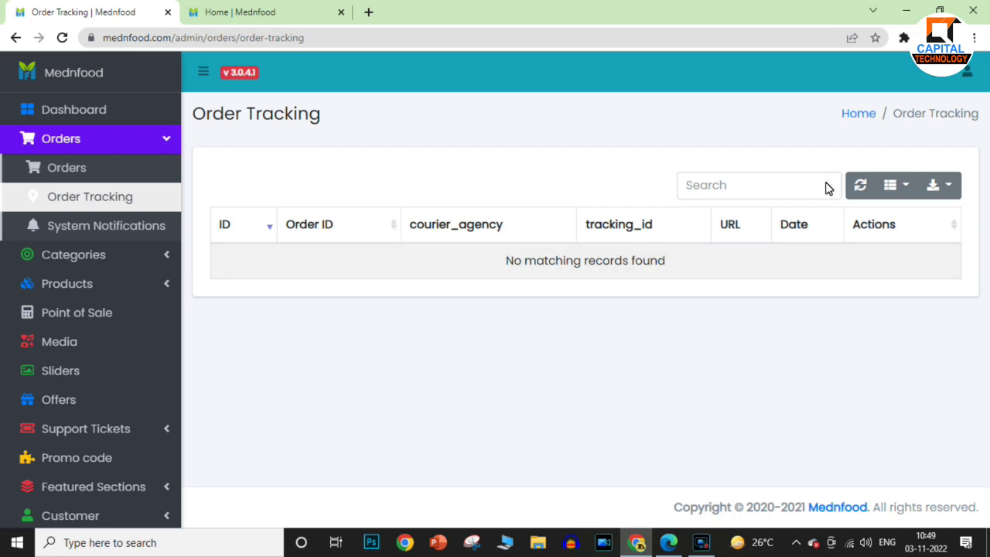
left_click(907, 194)
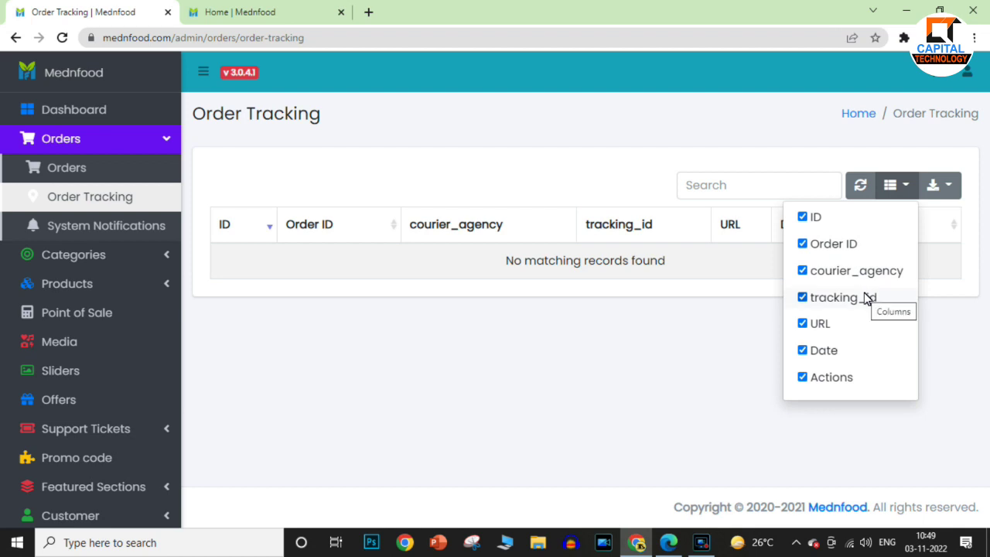
left_click(906, 195)
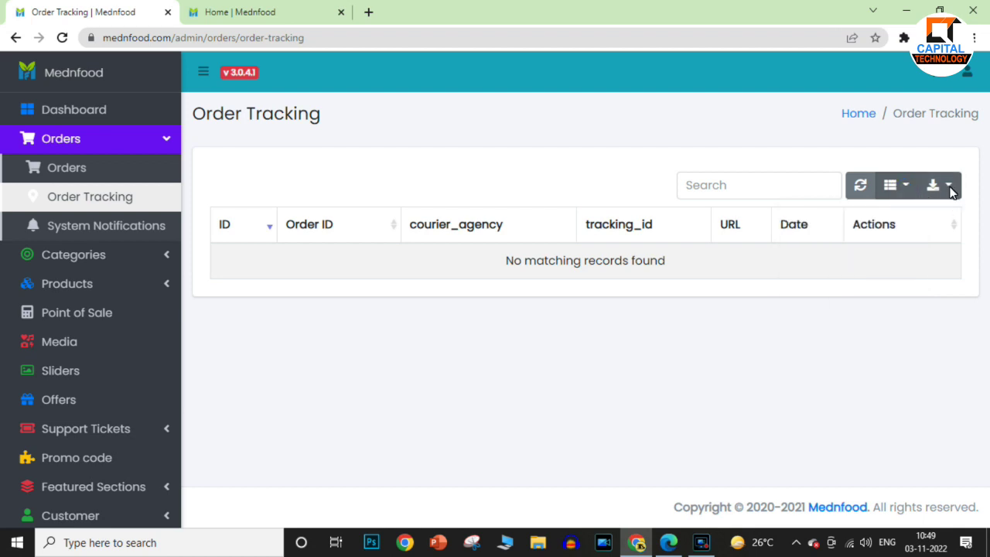
left_click(949, 191)
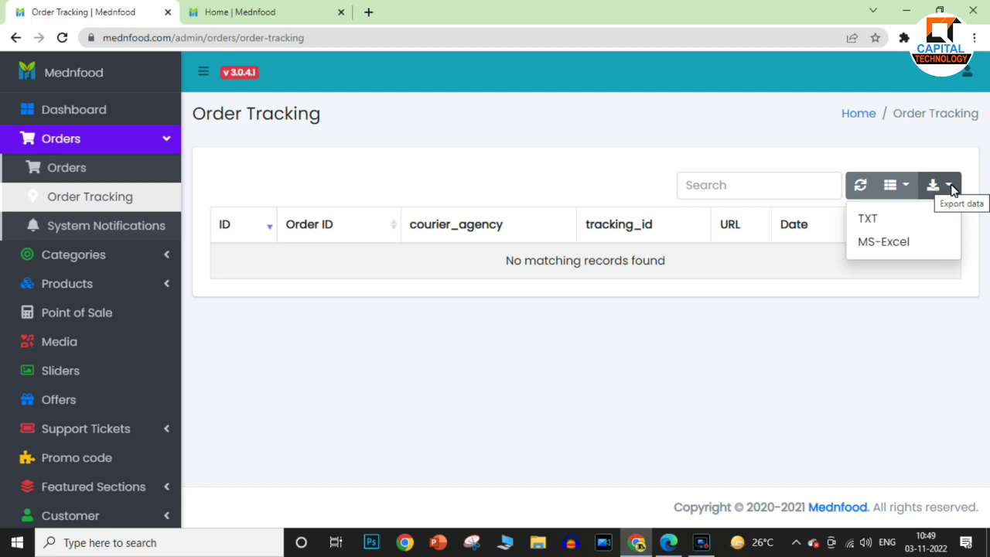
left_click(858, 187)
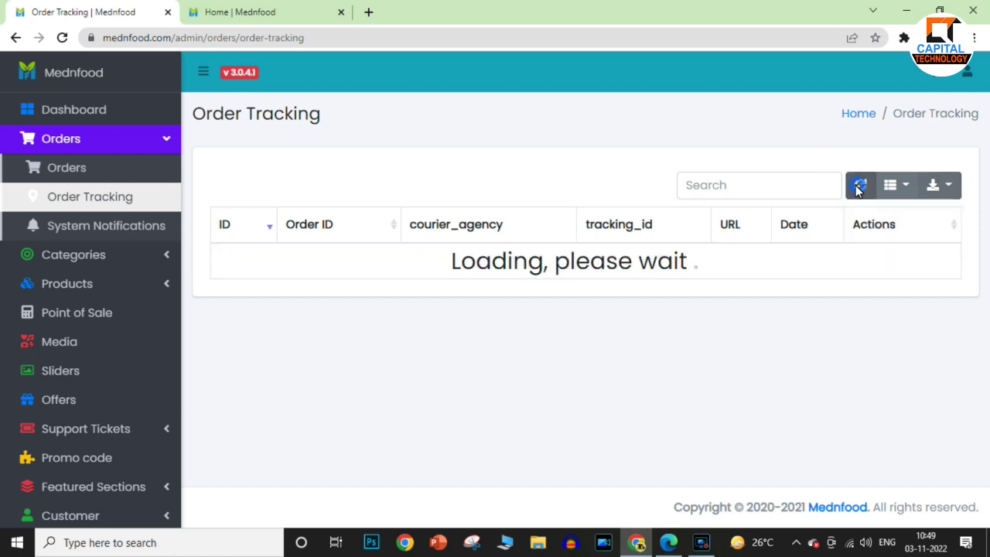
Open System Notifications and examine the titles and messages of the new-order notifications and the message filter options
left_click(126, 225)
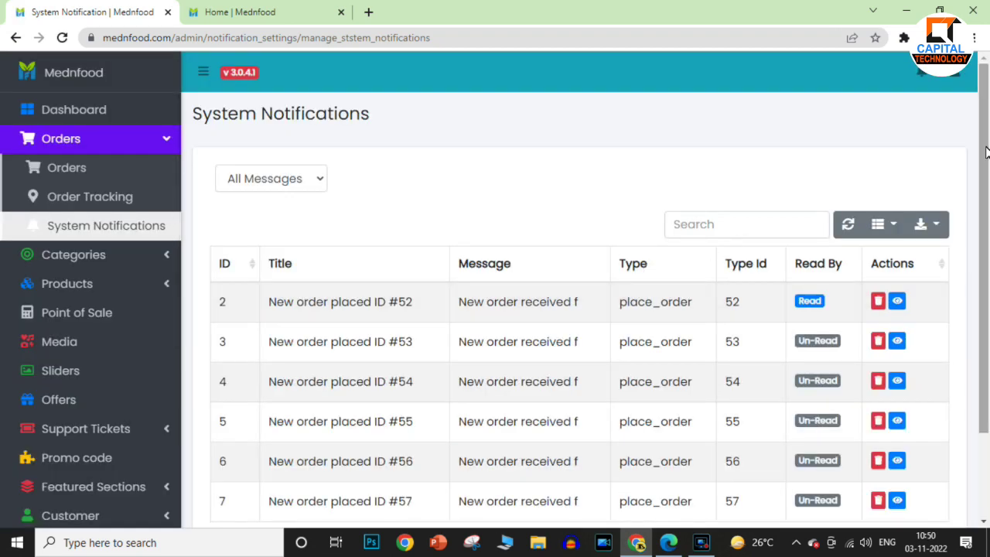
left_click_drag(986, 151, 988, 226)
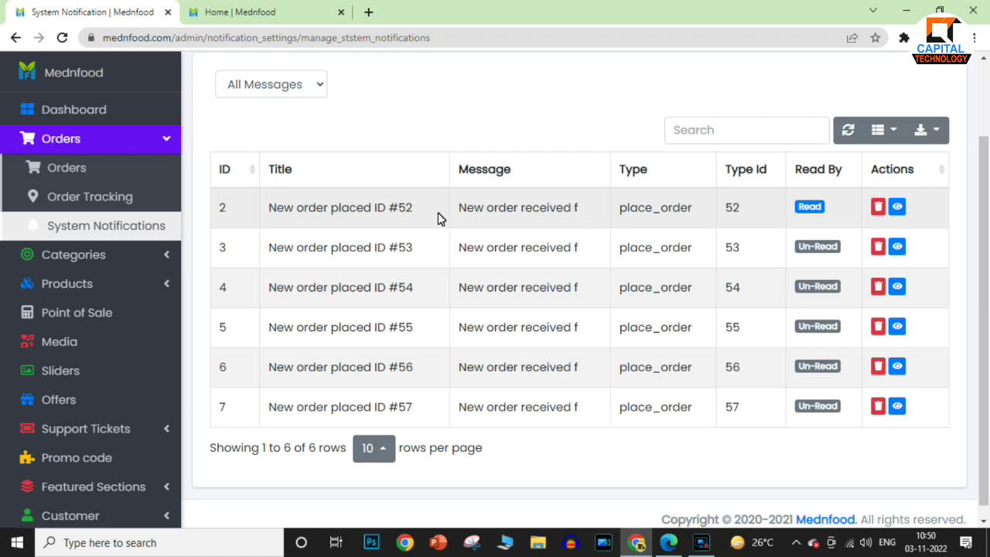
left_click_drag(276, 212, 363, 219)
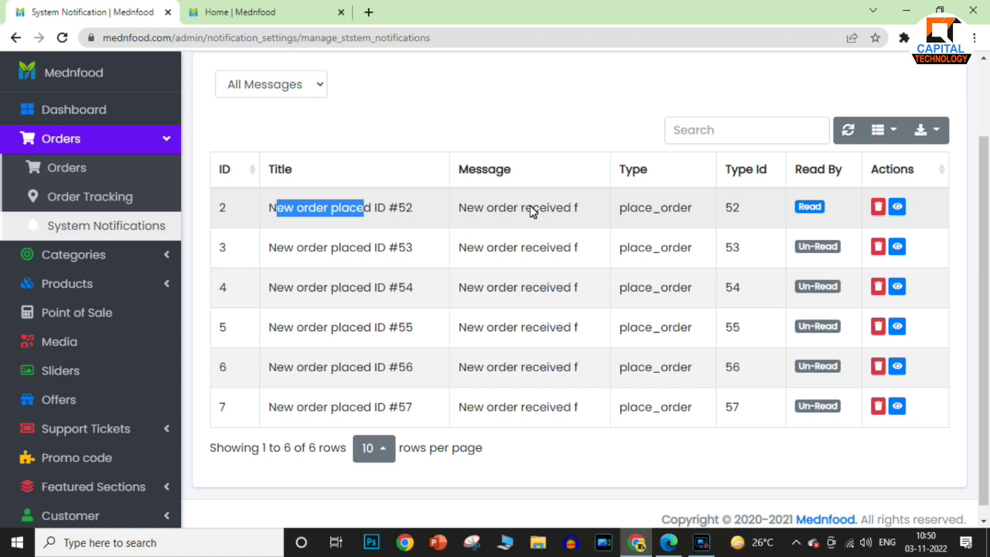
left_click_drag(474, 209, 589, 222)
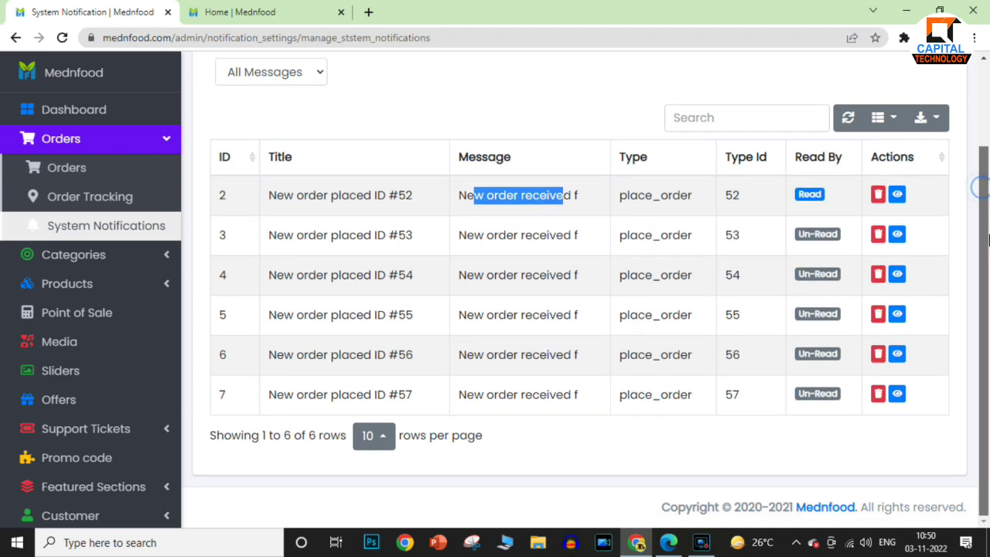
left_click_drag(984, 193, 984, 74)
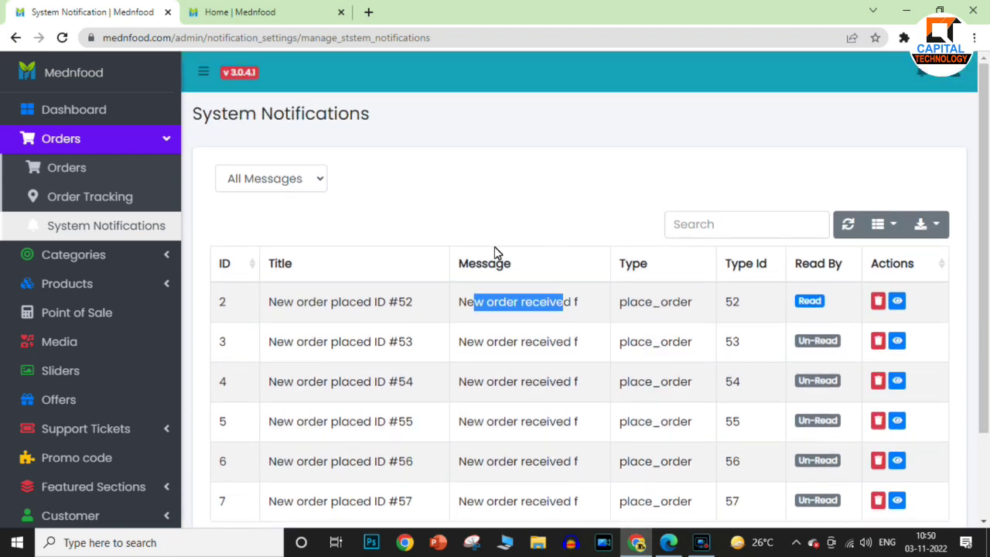
left_click(310, 182)
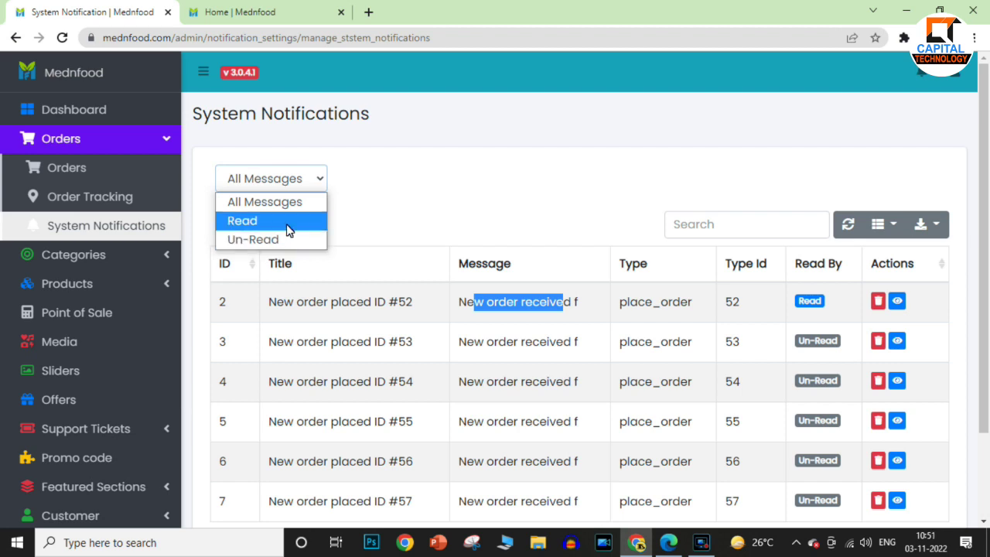
Open the Manage Category page and look through the category list
left_click(99, 258)
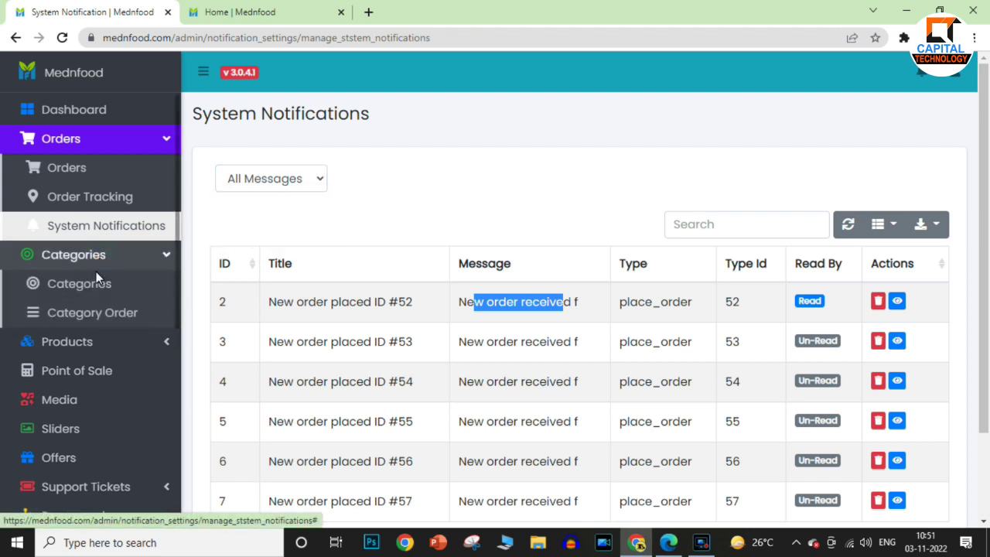
left_click(96, 284)
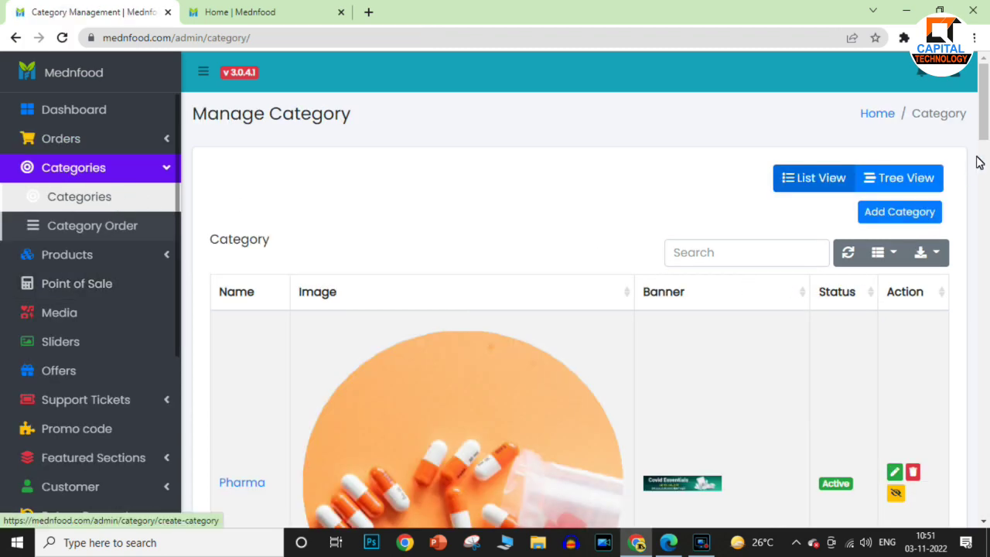
scroll(851, 232, "down", 7)
left_click_drag(982, 156, 981, 73)
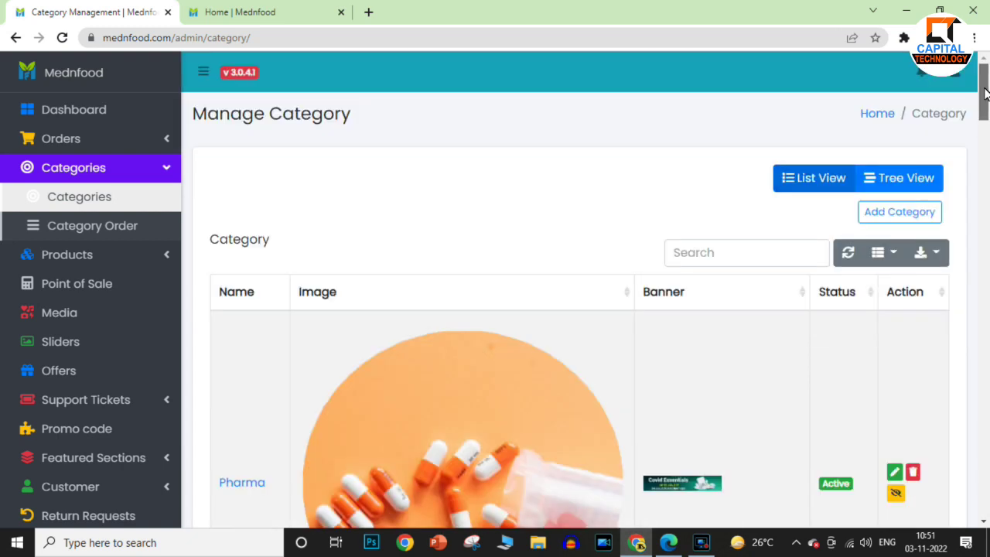
Show the categories as a tree, examine the Medicine and Grocery subcategories, and return to the list view
left_click(902, 175)
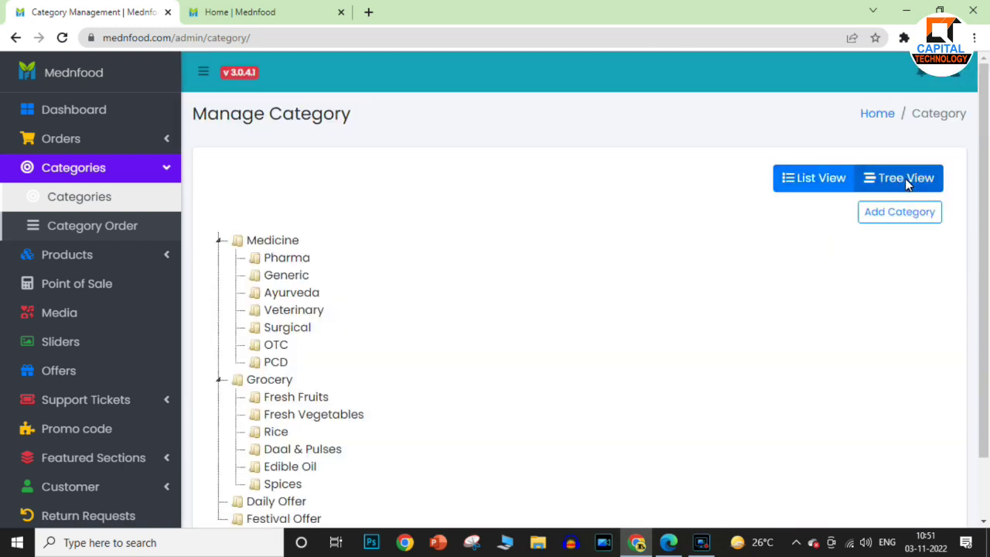
scroll(985, 225, "down", 1)
scroll(988, 265, "down", 1)
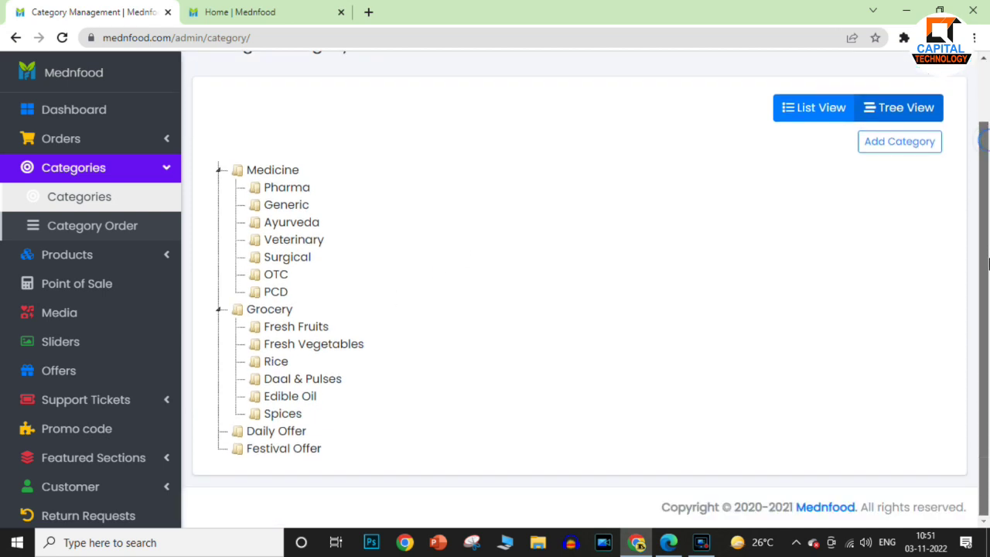
left_click_drag(233, 157, 367, 398)
scroll(968, 205, "up", 1)
left_click(833, 178)
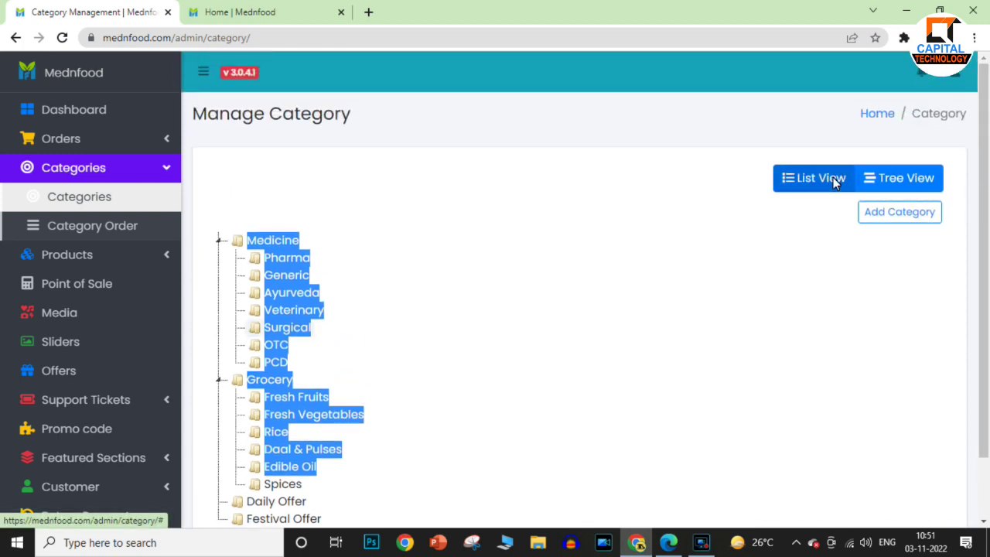
left_click_drag(985, 107, 986, 61)
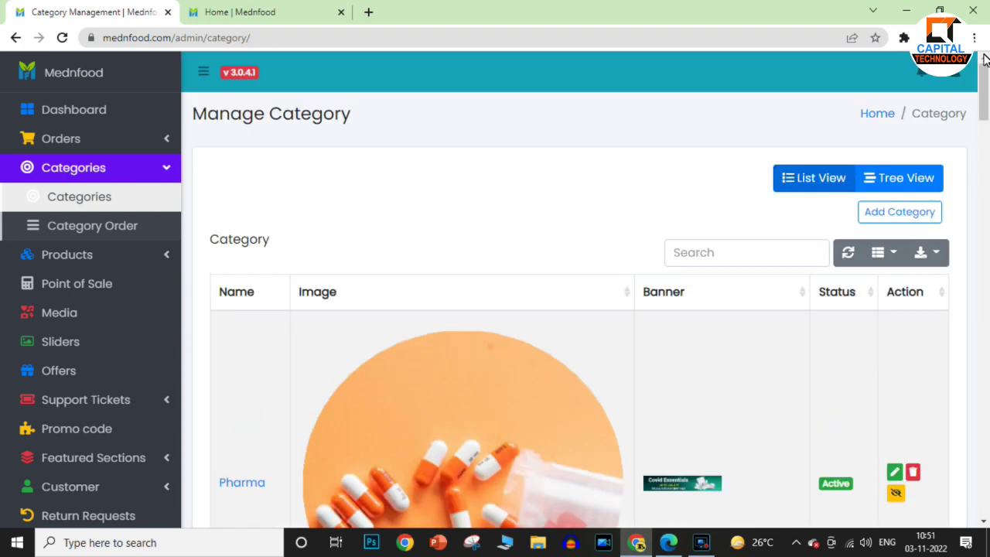
Open the Category Order page and move Grocery above Medicine in the category list
left_click(912, 218)
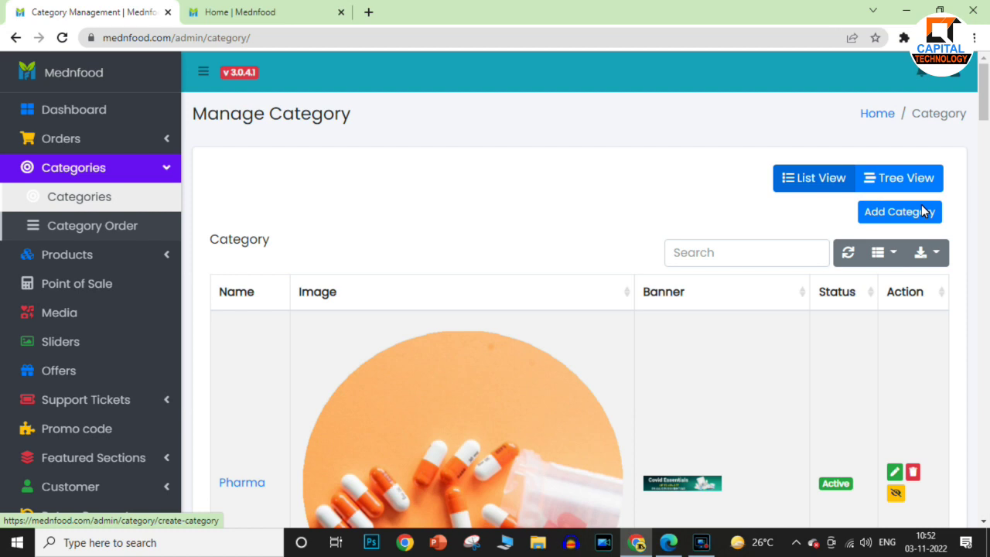
left_click(921, 204)
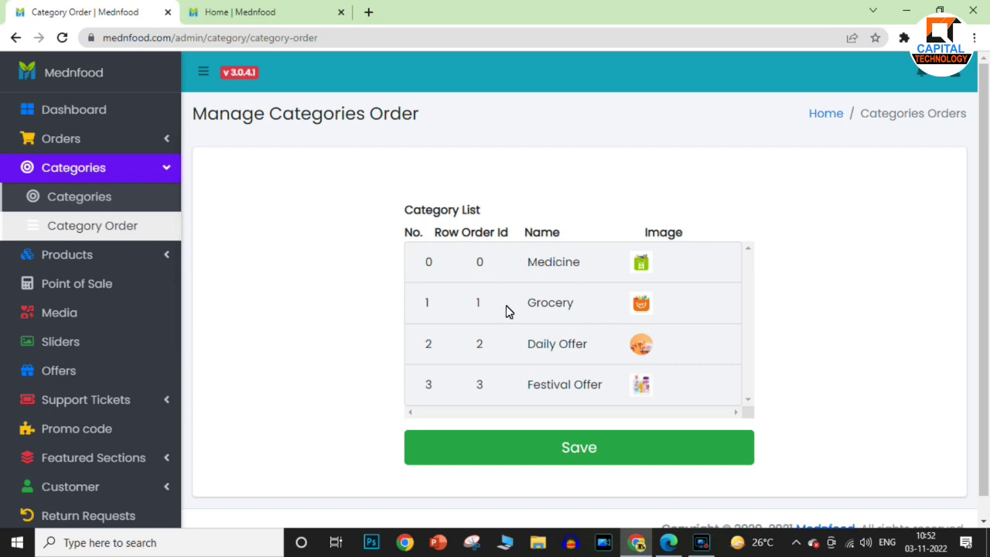
mouse_move(507, 310)
left_mouse_down()
mouse_move(516, 288)
mouse_move(515, 304)
left_mouse_up()
left_click_drag(527, 309, 533, 257)
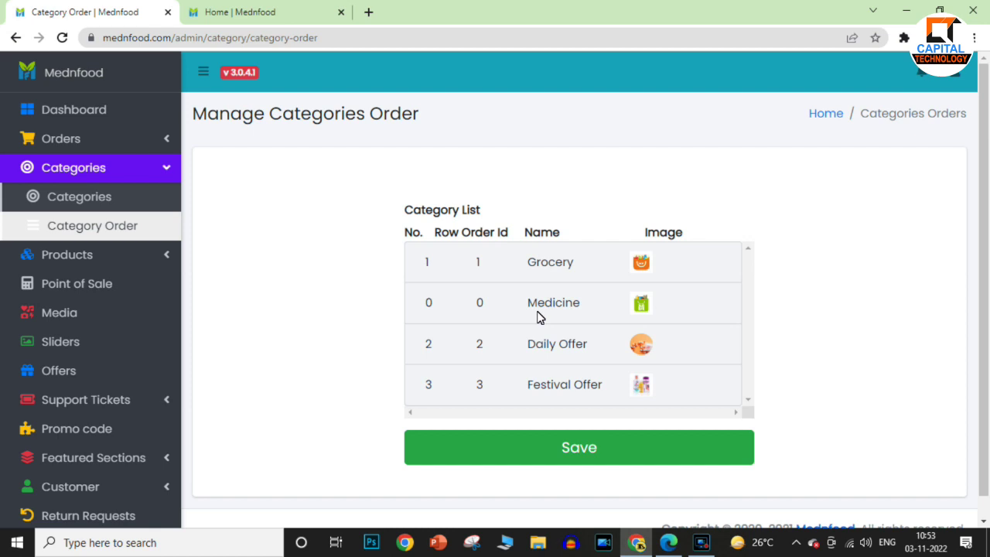
Move Medicine back above Grocery in the category list and save the category order
left_click_drag(538, 312, 529, 267)
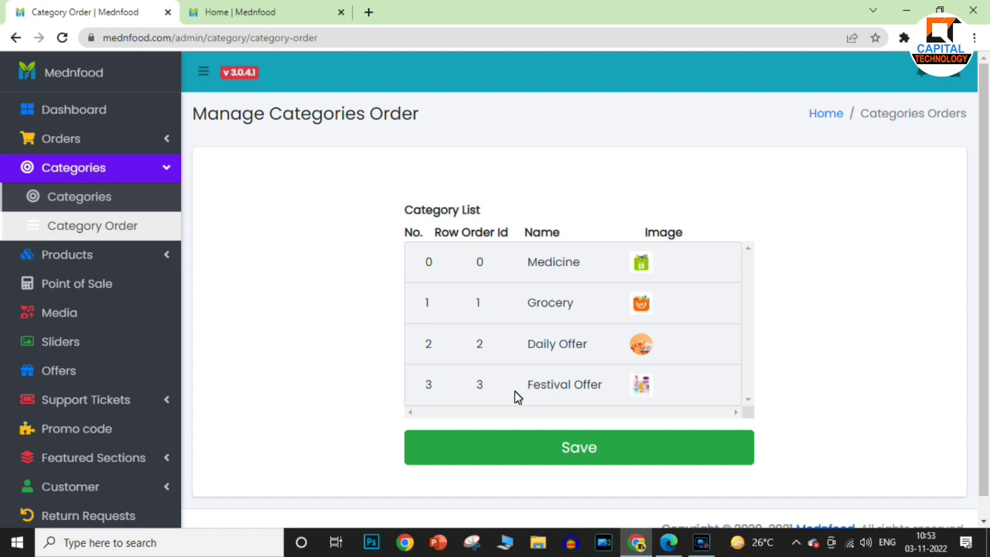
left_click_drag(528, 391, 541, 367)
left_click(585, 447)
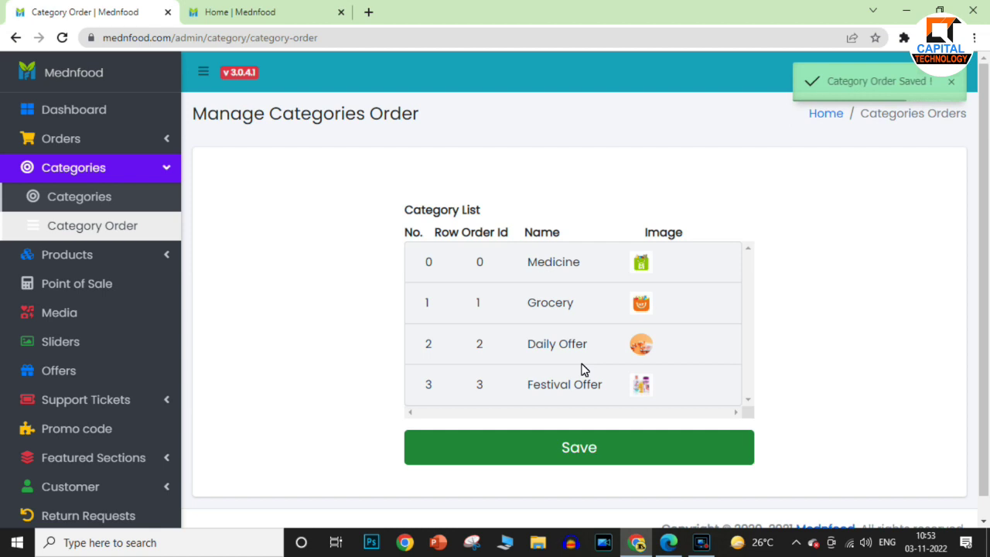
Open the product Attribute Sets page and bring up the form for adding an attribute set
left_click(67, 254)
left_click(101, 284)
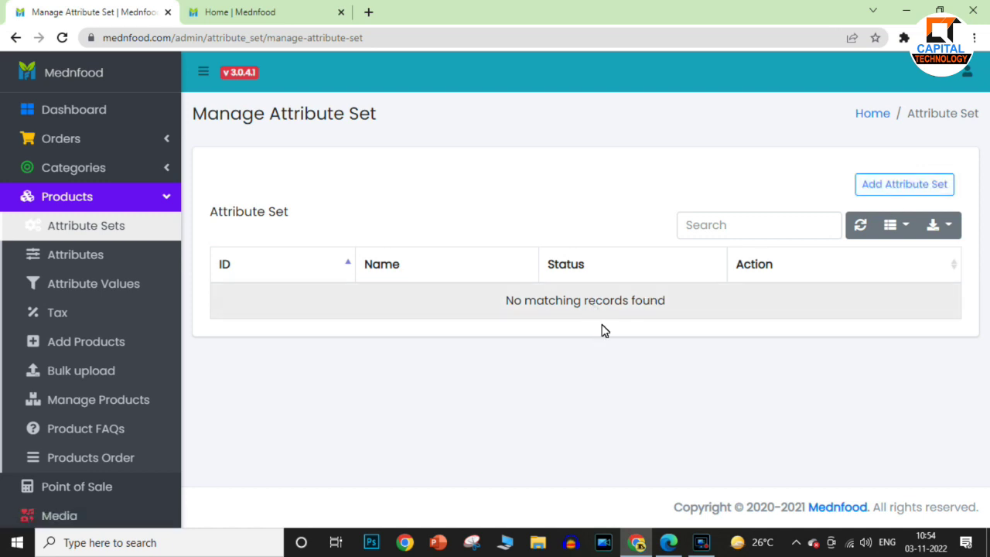
left_click(925, 180)
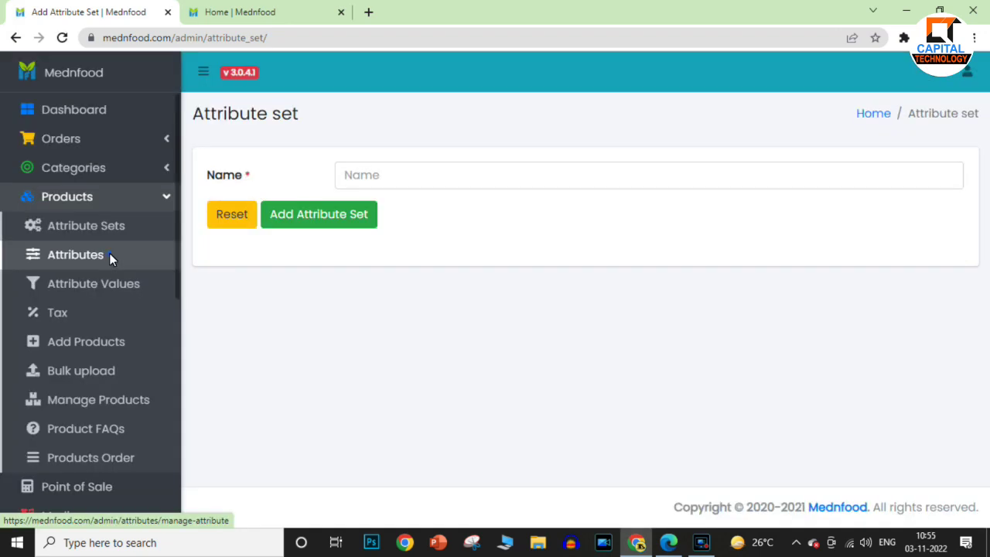
View the product Attributes, Attribute Values and Tax management pages one after another
left_click(109, 255)
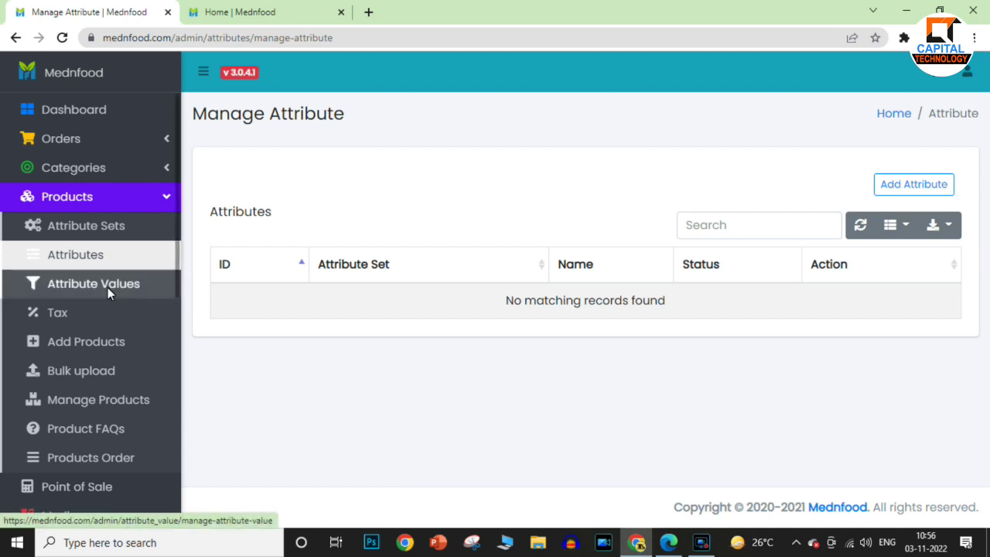
left_click(106, 290)
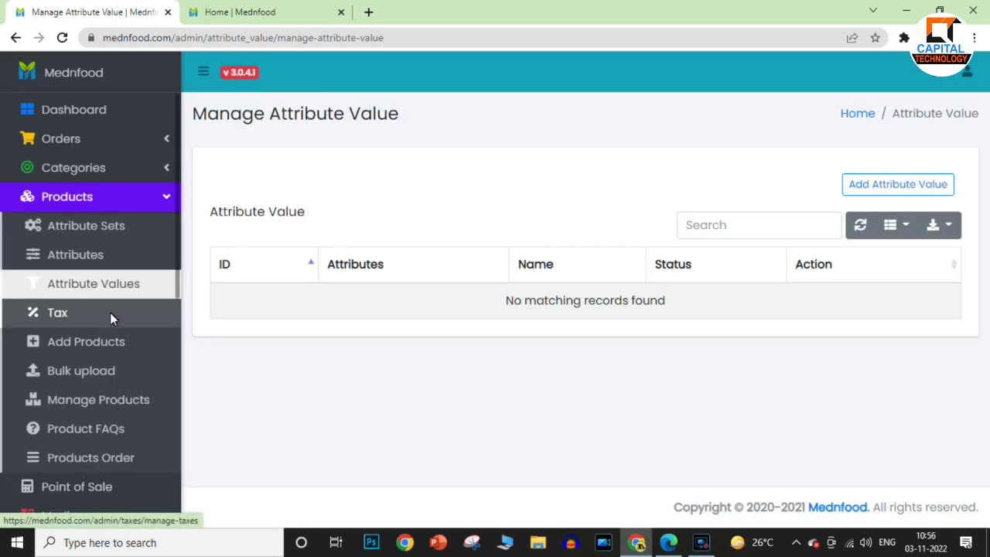
left_click(109, 312)
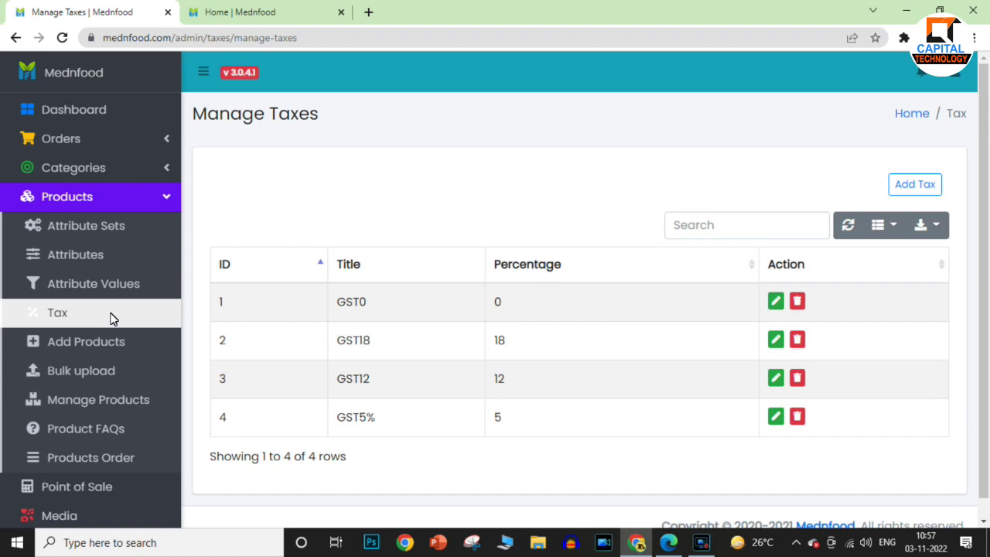
Read through the GST tax titles listed on the Manage Taxes page
left_click_drag(380, 309, 332, 314)
left_click_drag(393, 348, 343, 350)
left_click_drag(373, 379, 338, 379)
left_click_drag(372, 422, 338, 420)
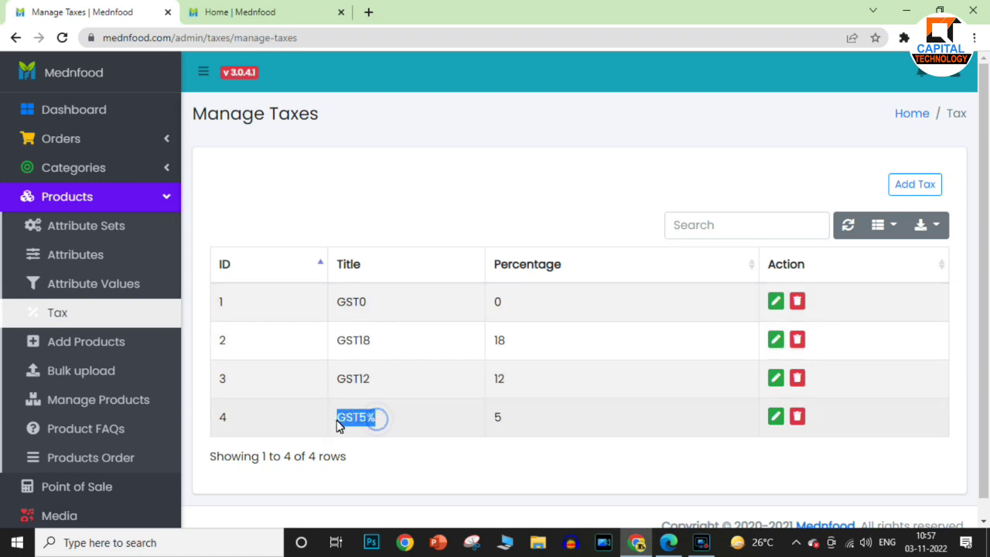
left_click_drag(346, 302, 396, 420)
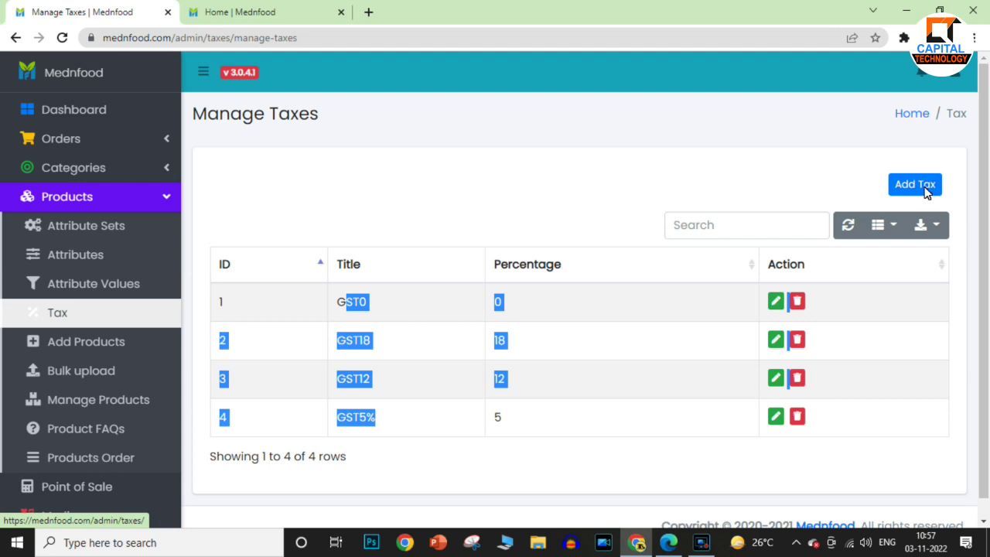
left_click(388, 219)
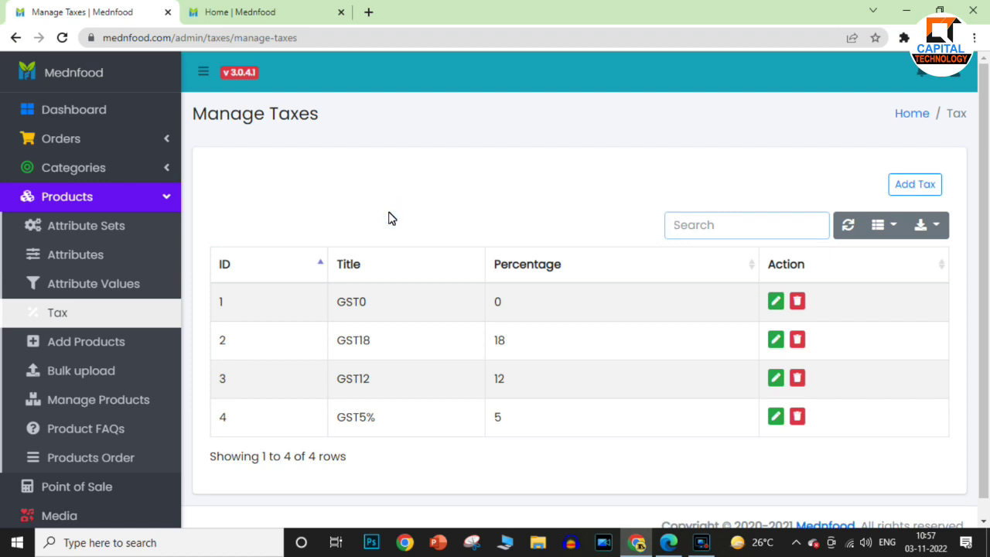
Open the Add Product page and examine its fields from the product name through tags to the delivery settings
left_click(84, 346)
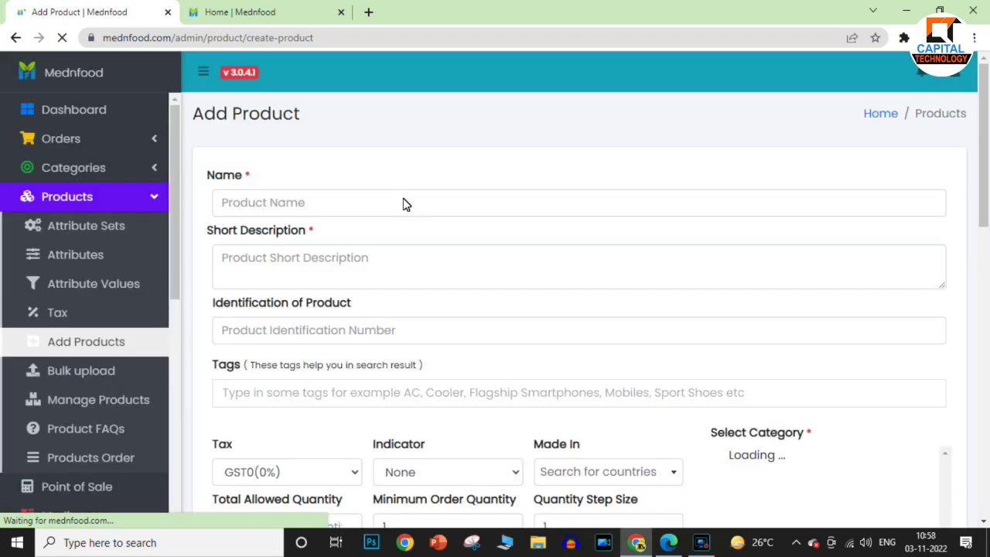
left_click(404, 203)
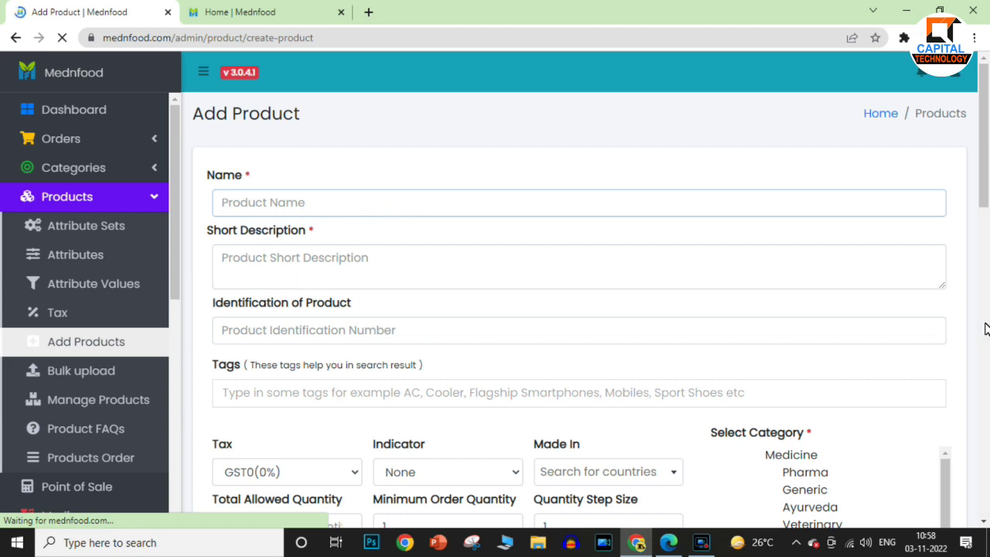
left_click_drag(987, 167, 984, 188)
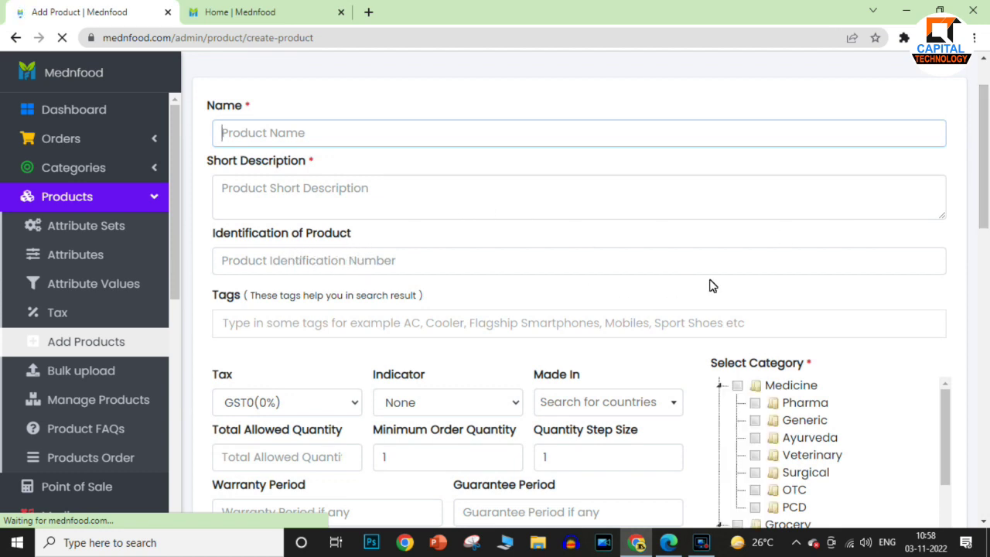
left_click_drag(986, 174, 986, 205)
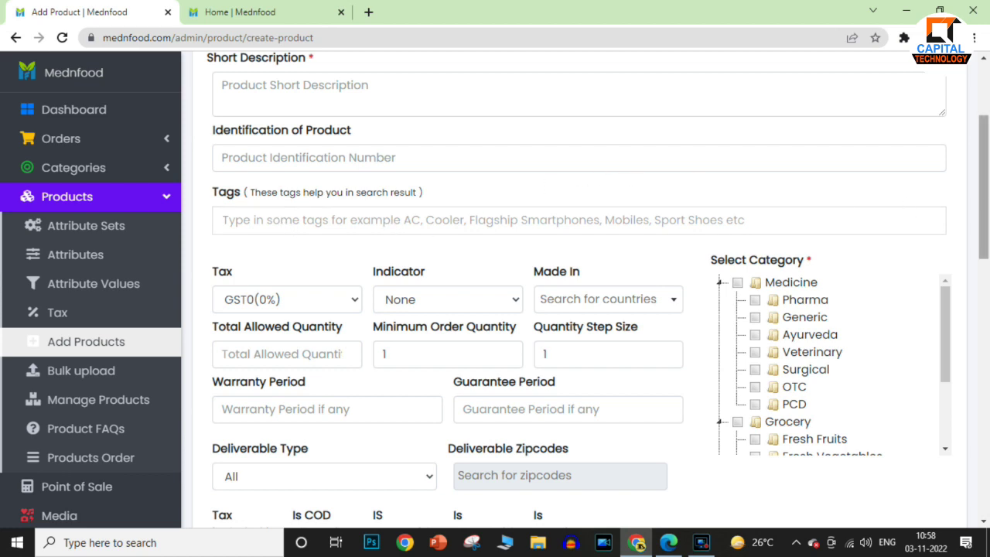
left_click_drag(986, 176, 988, 200)
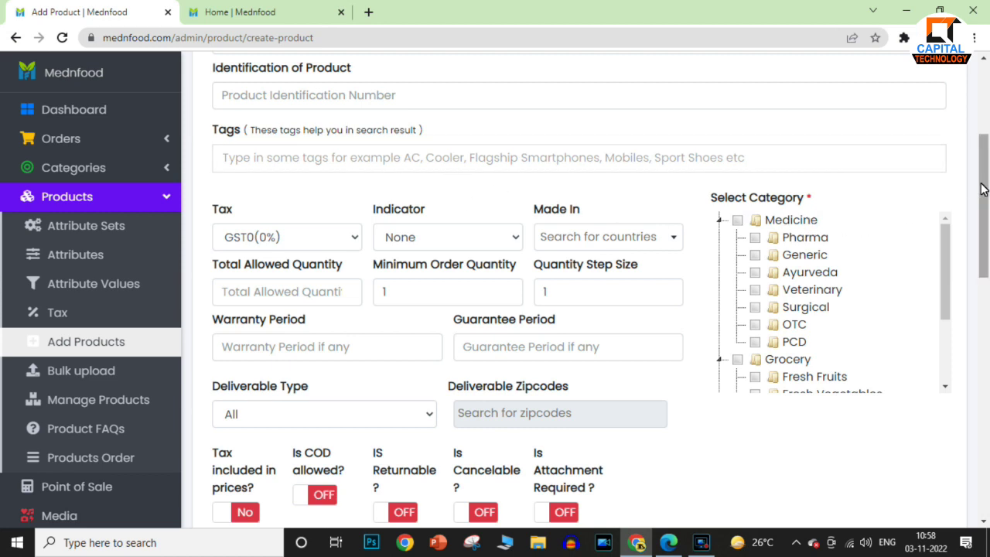
mouse_move(987, 191)
left_mouse_down()
mouse_move(987, 216)
mouse_move(988, 198)
left_mouse_up()
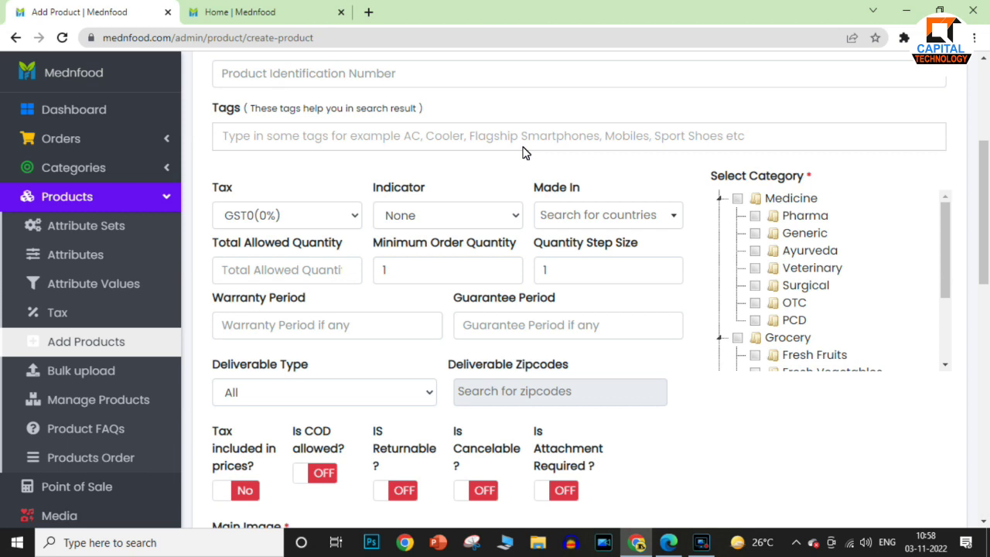
Examine the choices offered for Tax, Indicator and Made In on the new product form
left_click(315, 223)
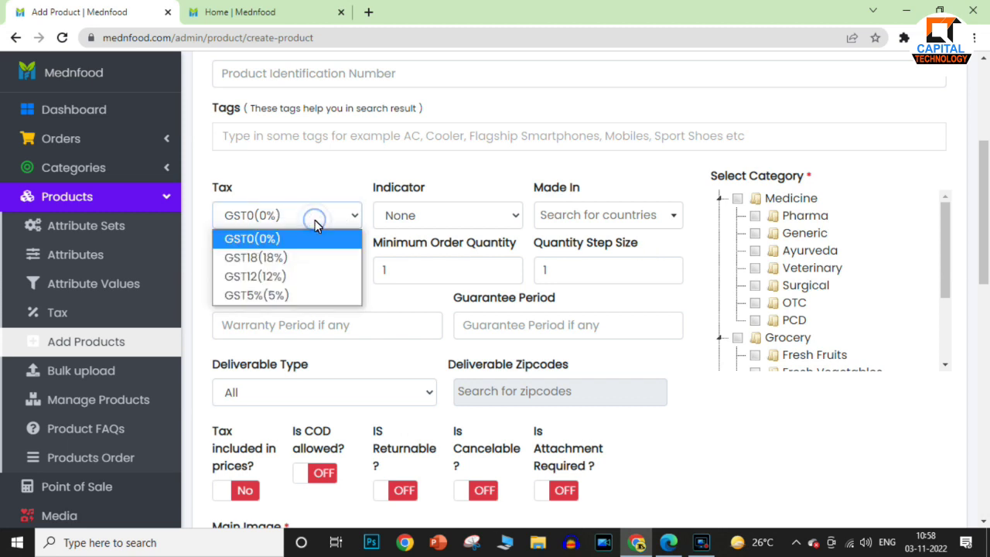
left_click(332, 215)
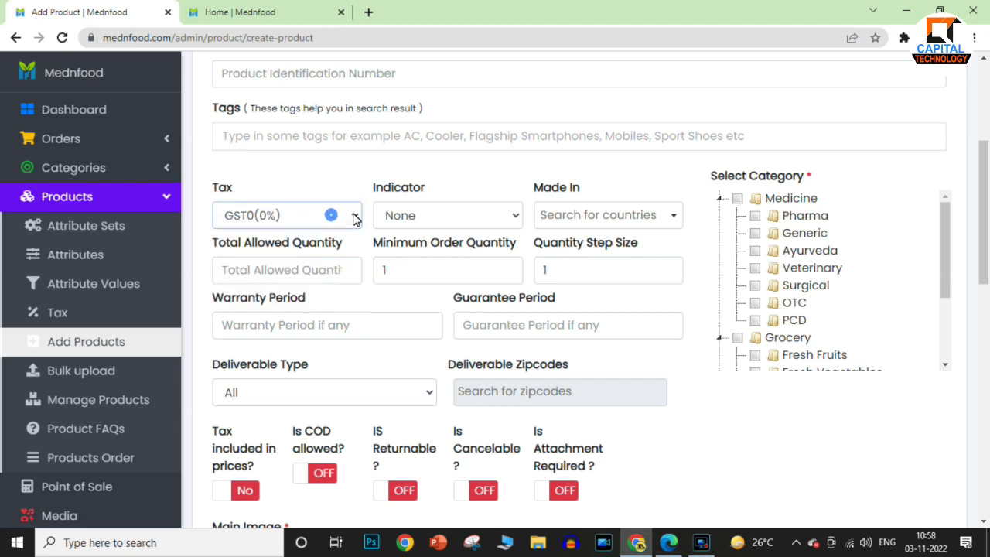
left_click(452, 214)
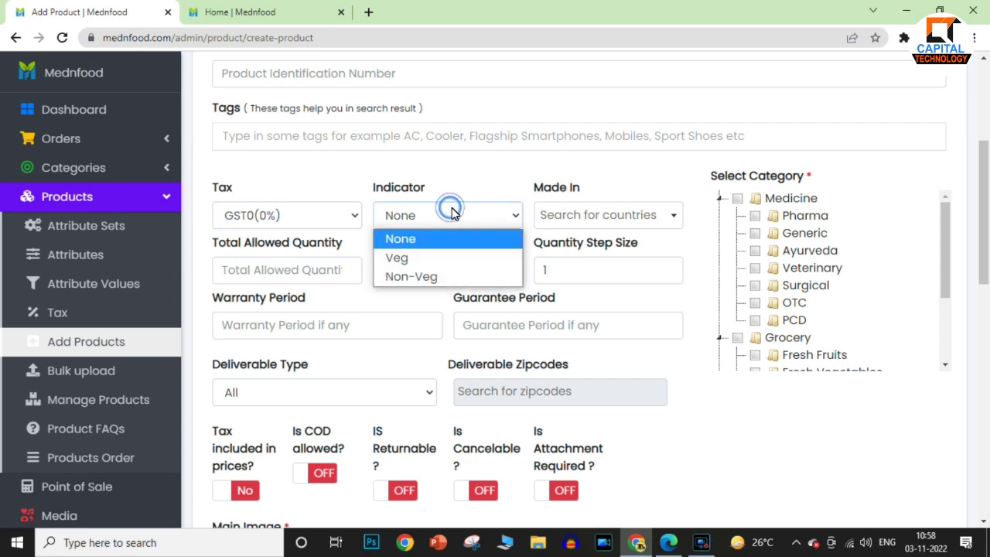
left_click(481, 215)
left_click(603, 215)
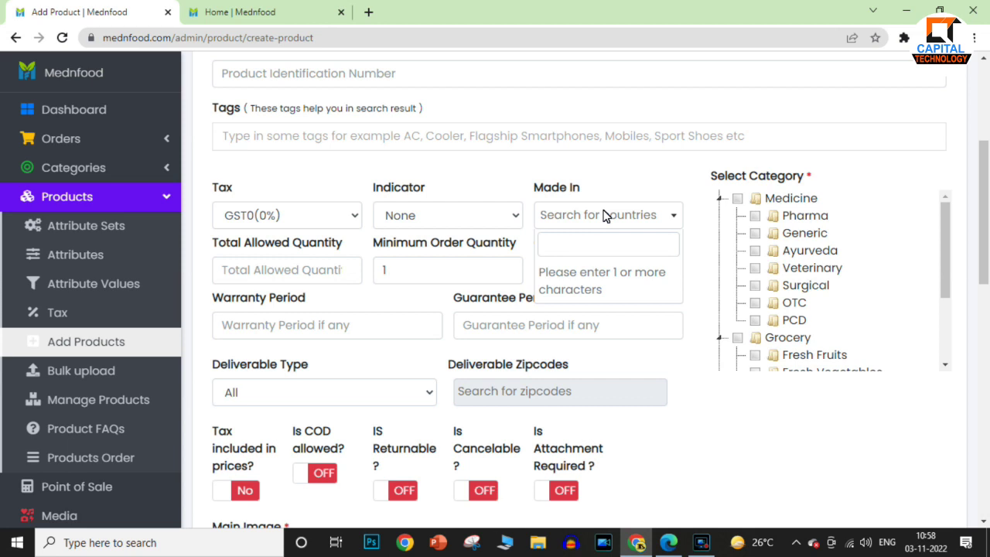
left_click(604, 215)
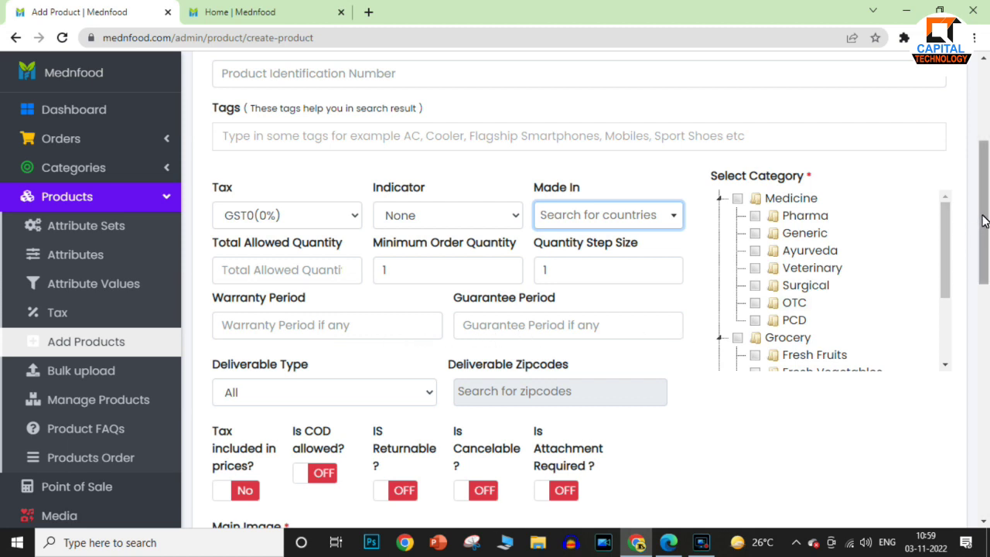
Try out selecting the Medicine category in the new product's category tree
scroll(979, 214, "down", 1)
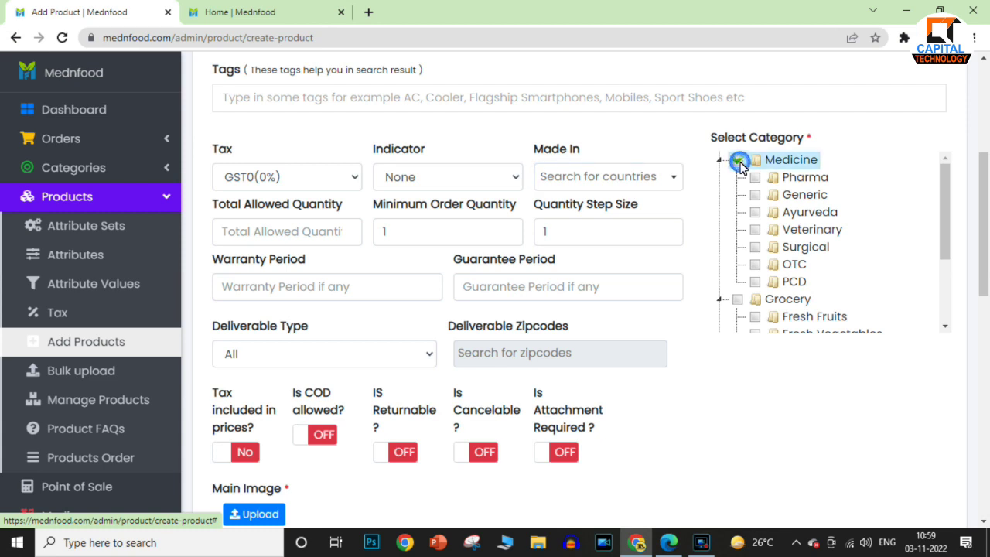
left_click(755, 177)
left_click(736, 160)
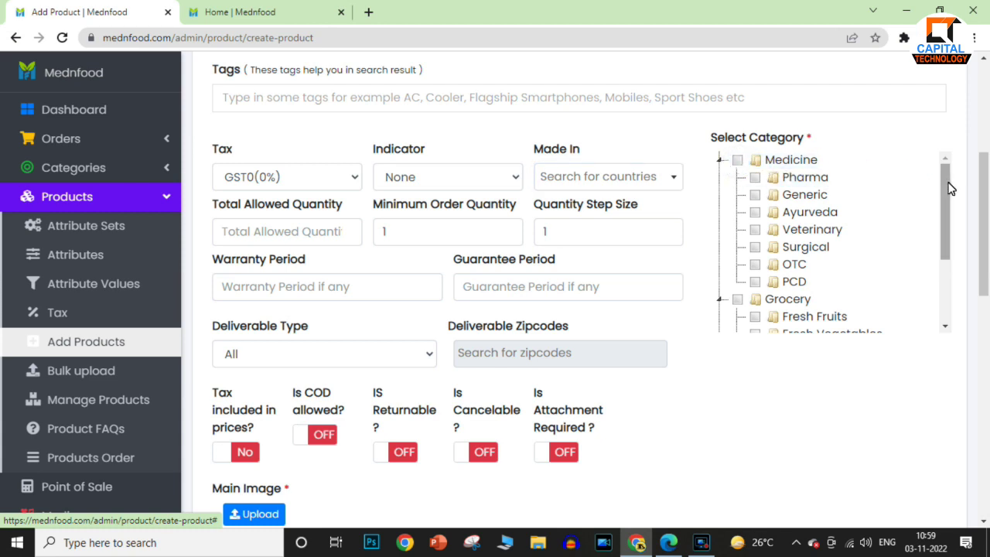
Check the Deliverable Type and Deliverable Zipcodes fields of the new product
left_click_drag(980, 185, 987, 230)
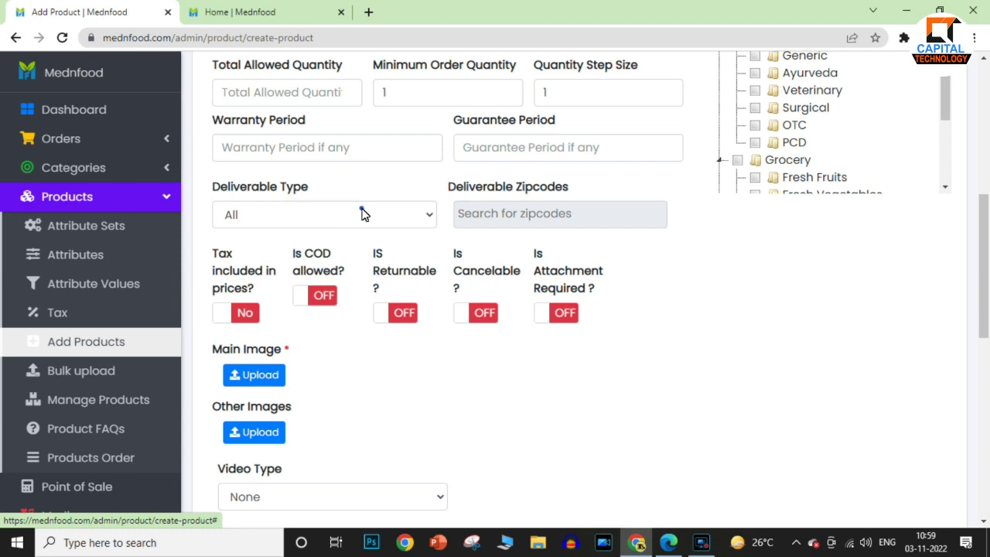
left_click(364, 214)
left_click(519, 221)
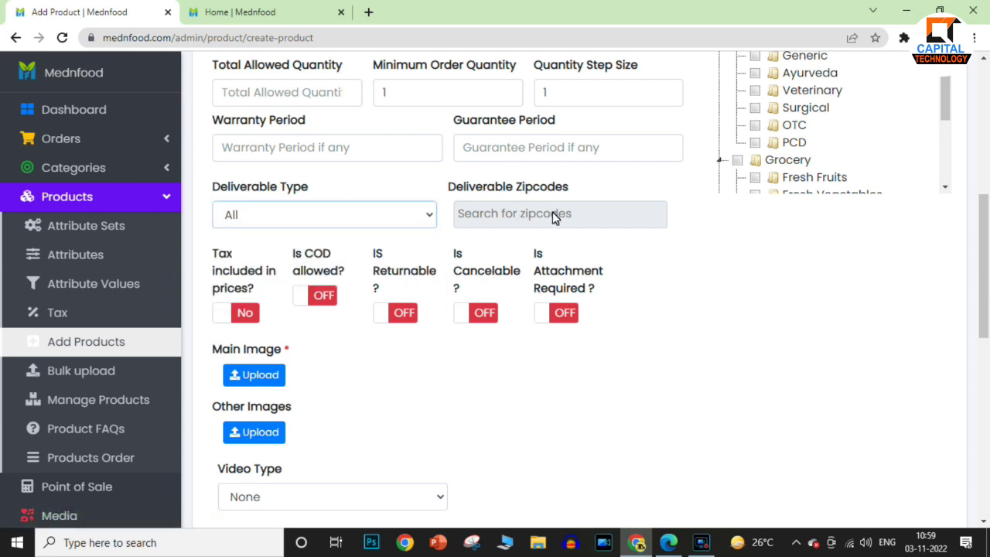
left_click(553, 215)
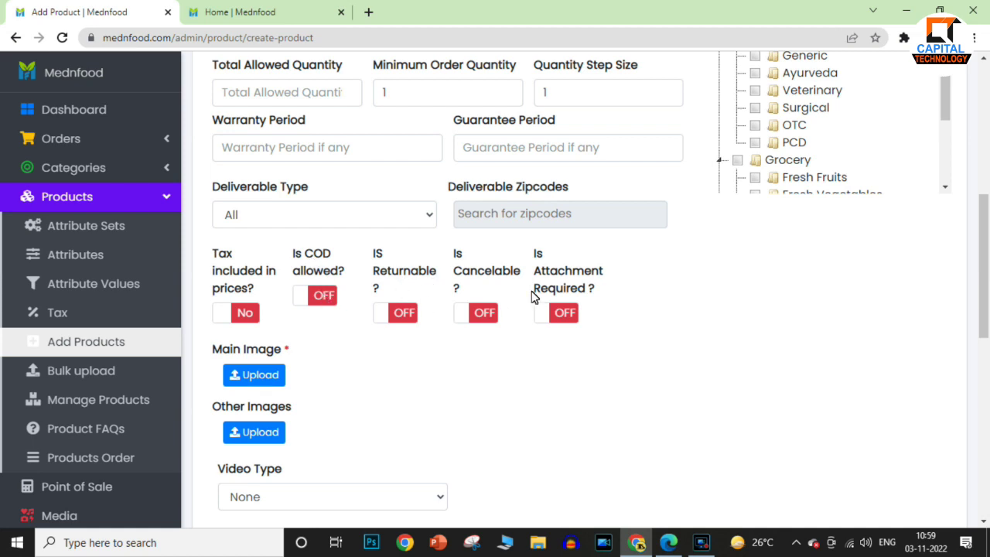
Try switching the Is Attachment Required setting on for the new product
left_click_drag(988, 262, 988, 299)
left_click(542, 184)
left_click(559, 185)
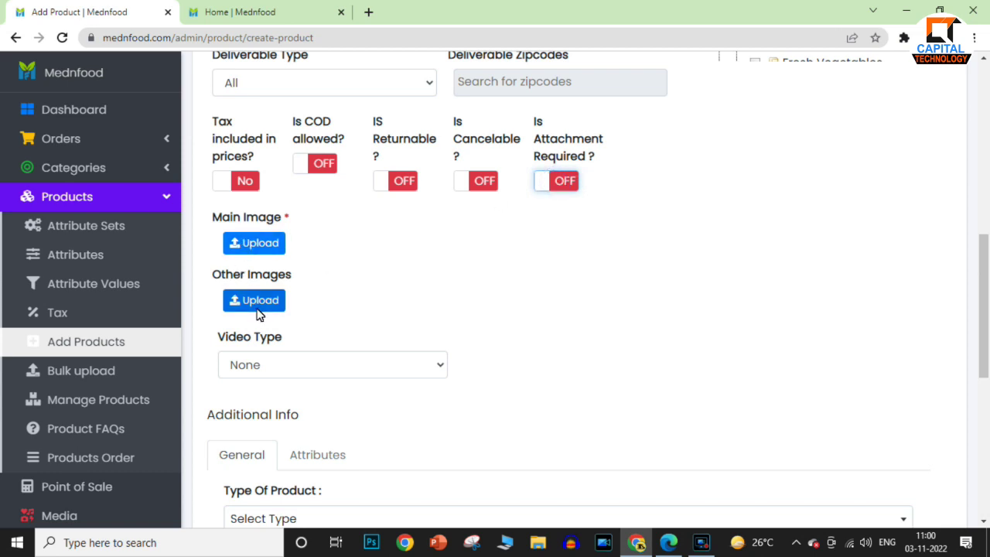
Examine the Video Type and Type Of Product choices, then the Description editor at the end of the form
left_click_drag(985, 270, 987, 328)
left_click(344, 168)
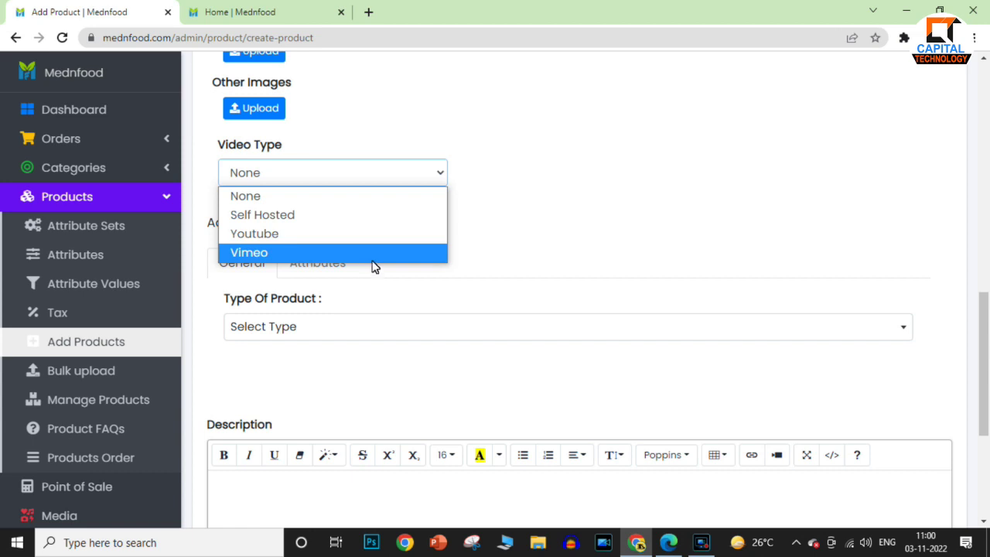
left_click(690, 208)
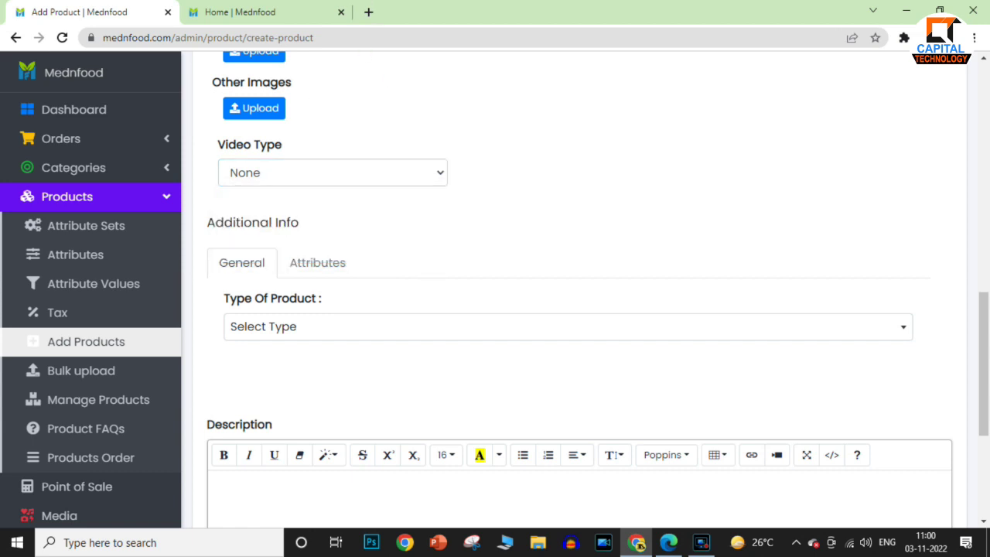
left_click_drag(986, 344, 988, 391)
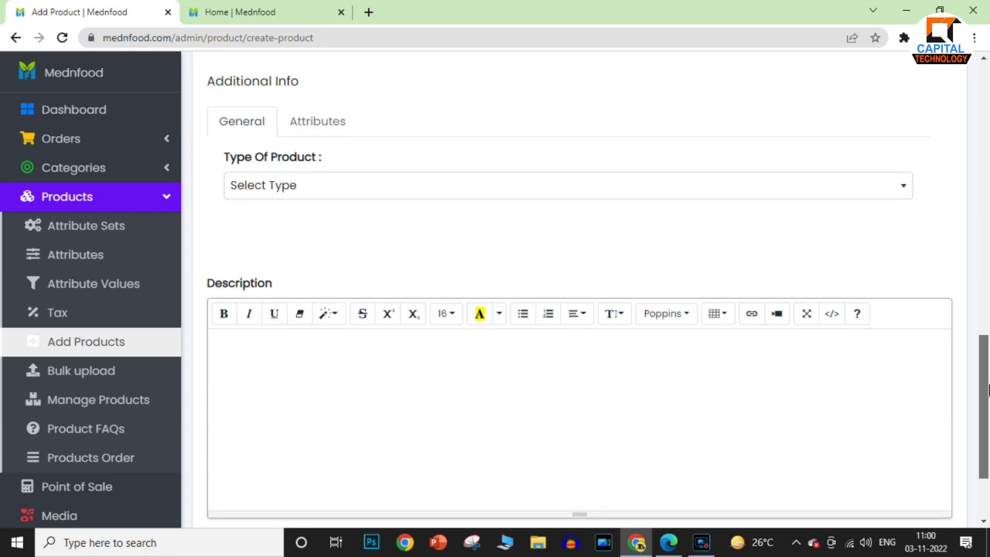
left_click(512, 189)
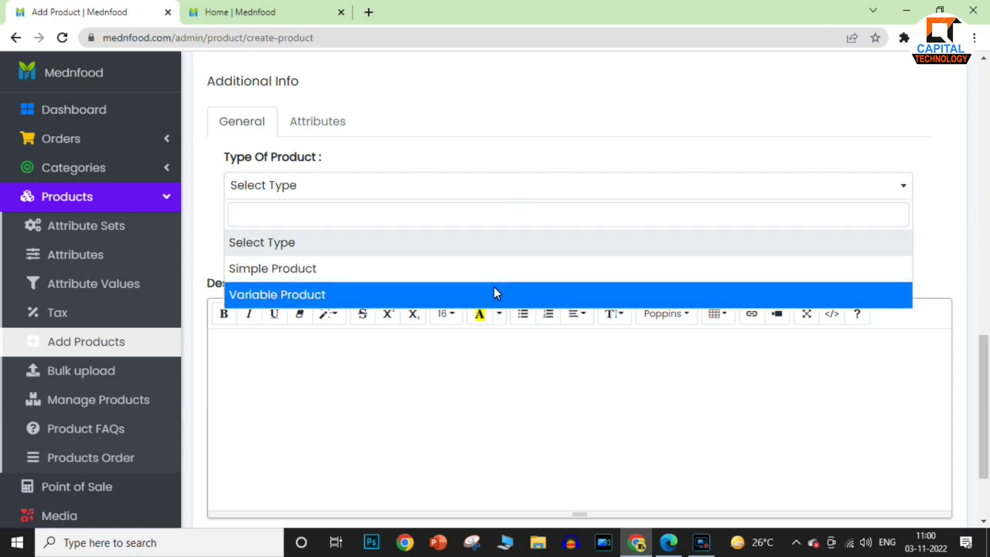
left_click(571, 129)
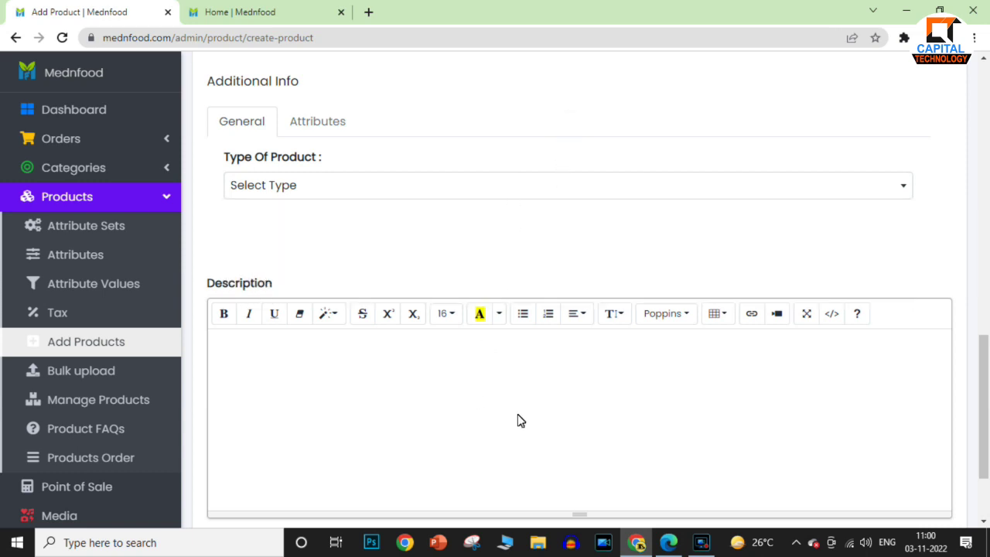
left_click_drag(984, 364, 984, 399)
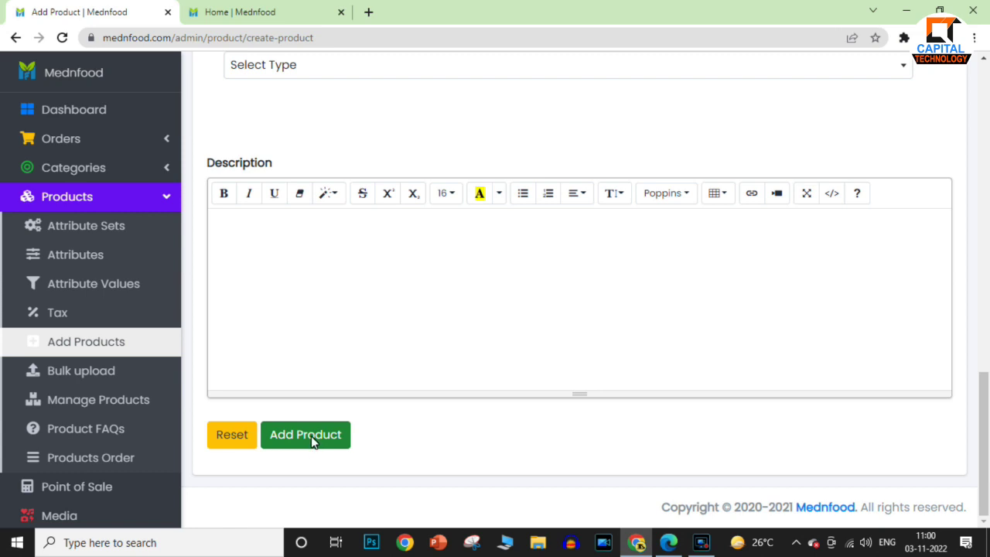
Open the product Bulk upload page and set the Type to Upload
left_click(111, 373)
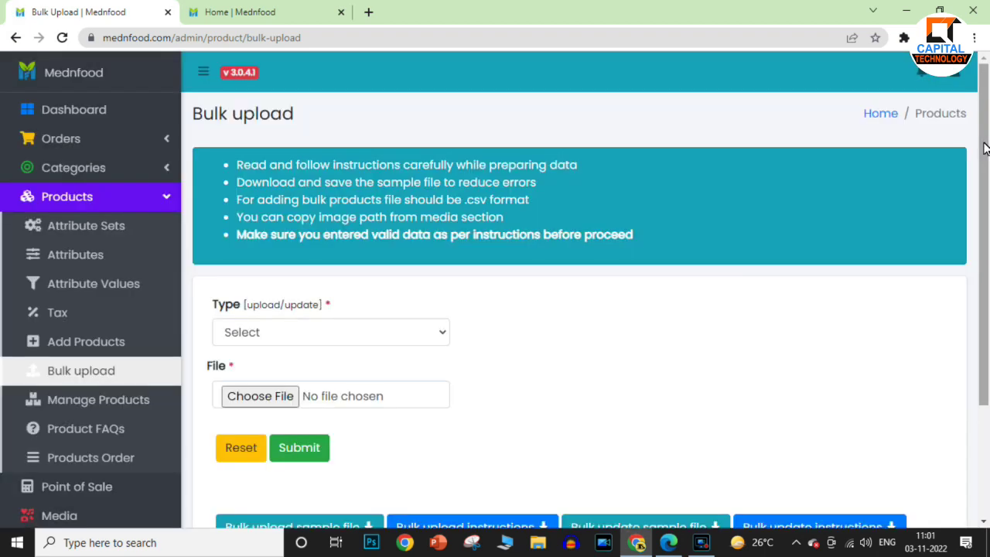
scroll(984, 147, "down", 2)
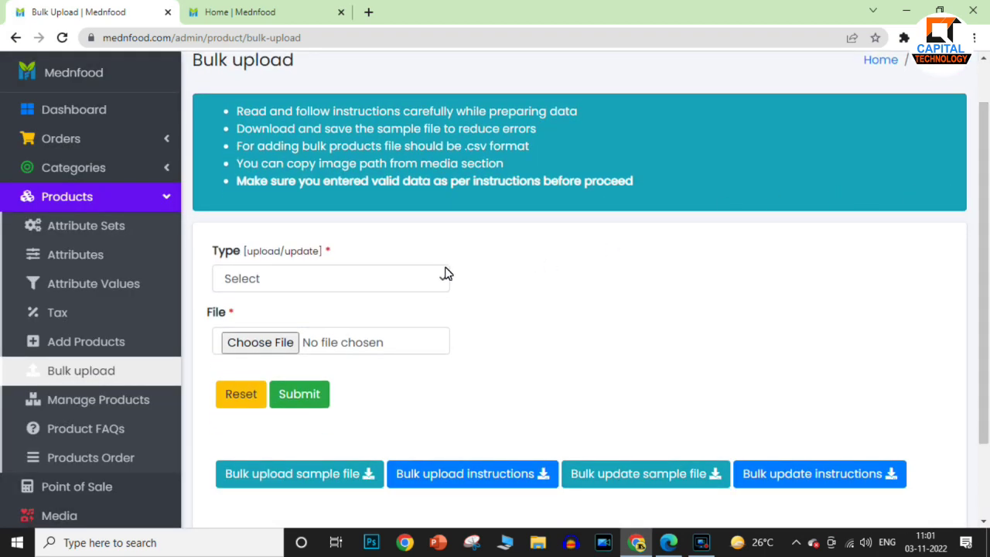
left_click(367, 284)
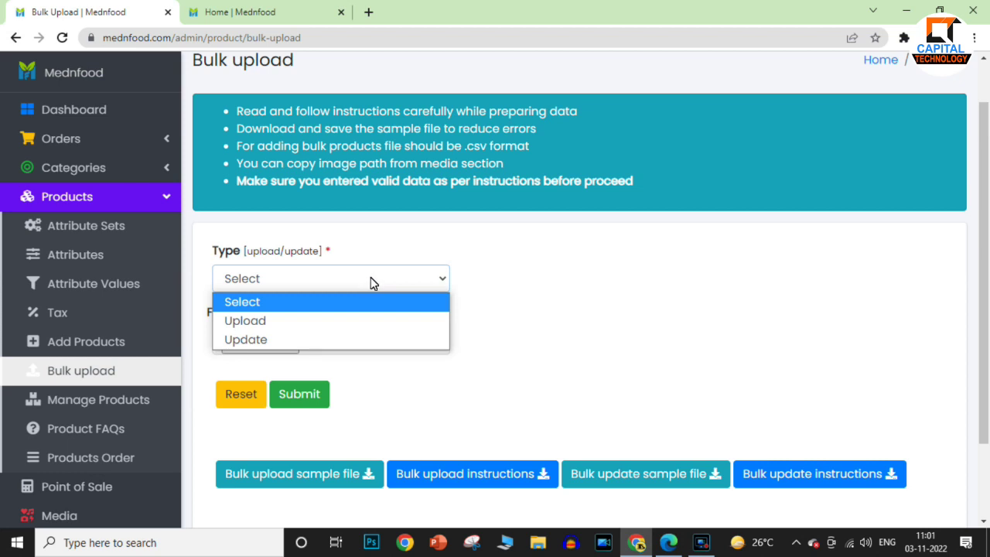
left_click(371, 280)
left_click(371, 280)
left_click(363, 327)
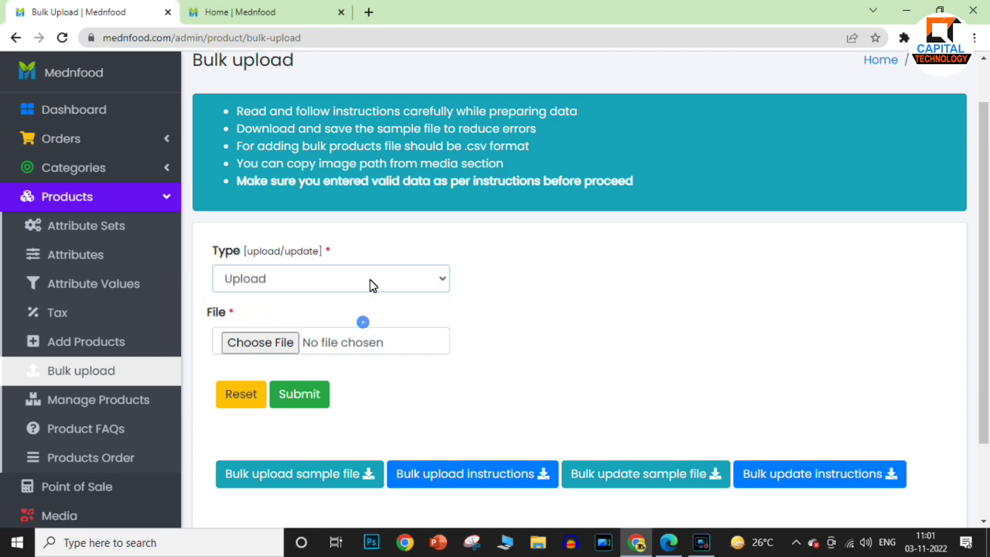
View the CSV file chooser without picking a file, then look over the sample file and instruction downloads
left_click(270, 344)
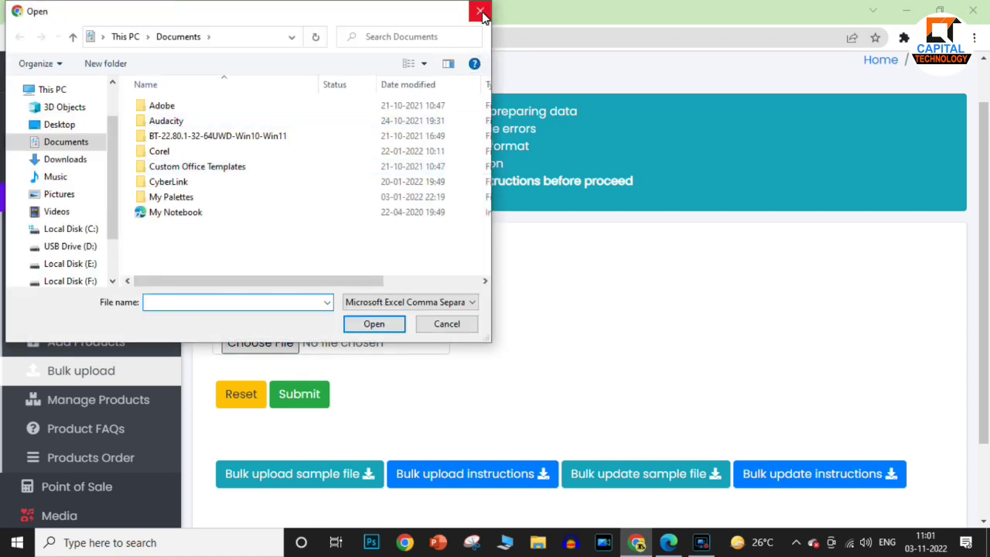
left_click(480, 11)
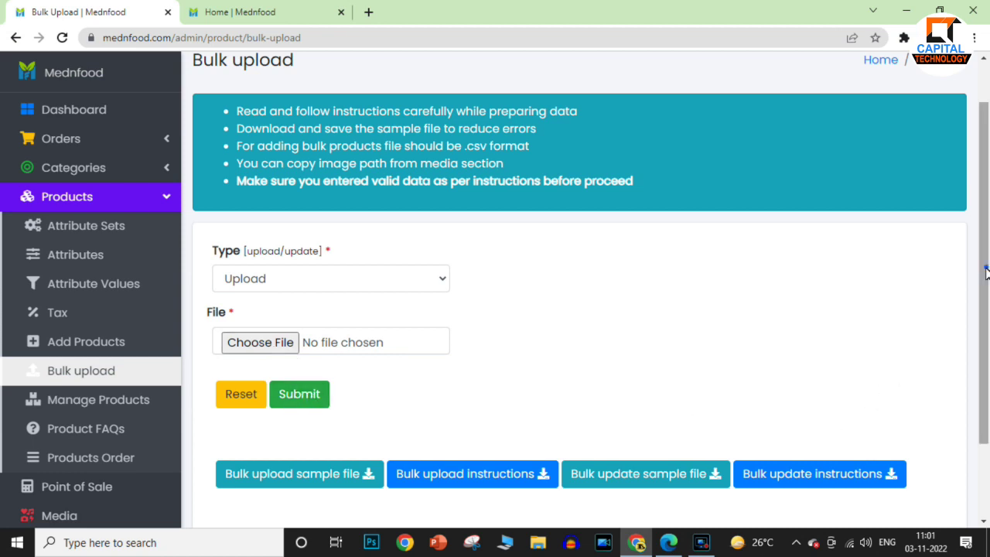
scroll(987, 277, "down", 2)
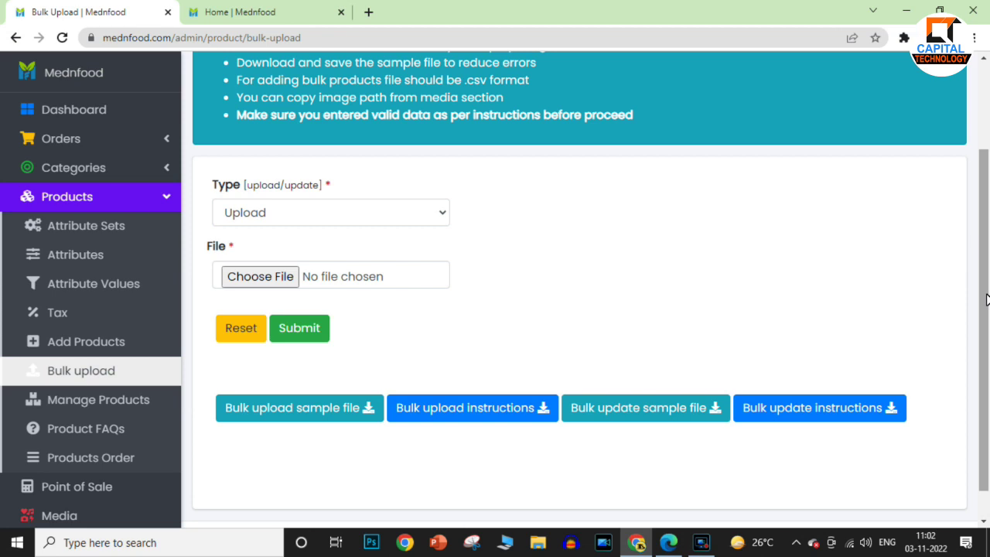
left_click_drag(987, 298, 988, 319)
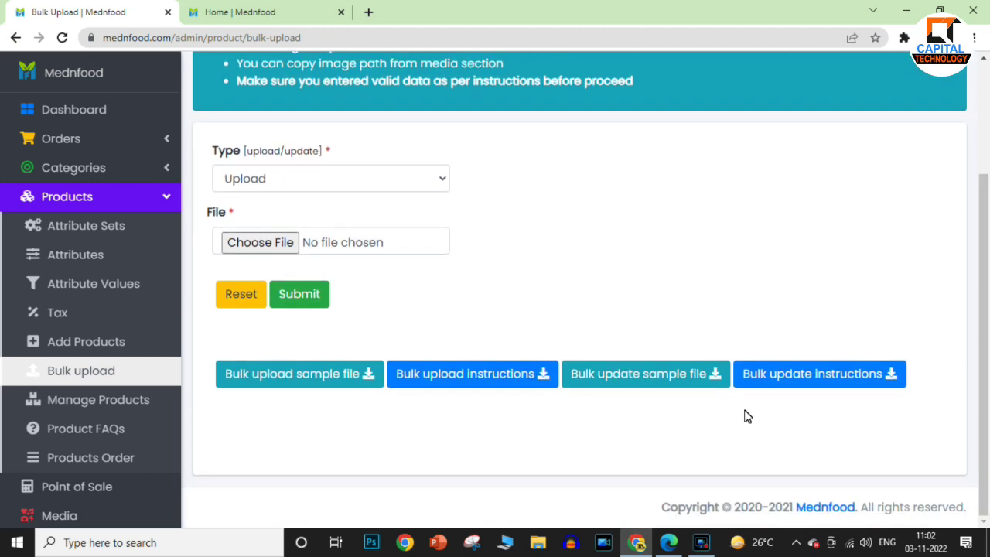
Open the Manage Products page
left_click(125, 402)
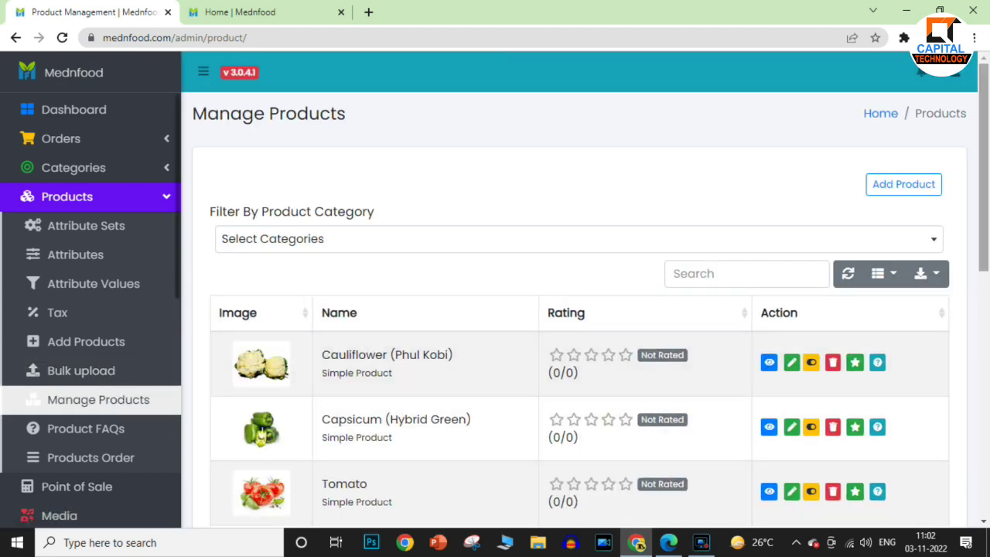
View the category choices of the Manage Products filter without selecting one
mouse_move(988, 138)
left_mouse_down()
mouse_move(988, 350)
mouse_move(981, 106)
mouse_move(988, 360)
mouse_move(988, 91)
mouse_move(988, 151)
left_mouse_up()
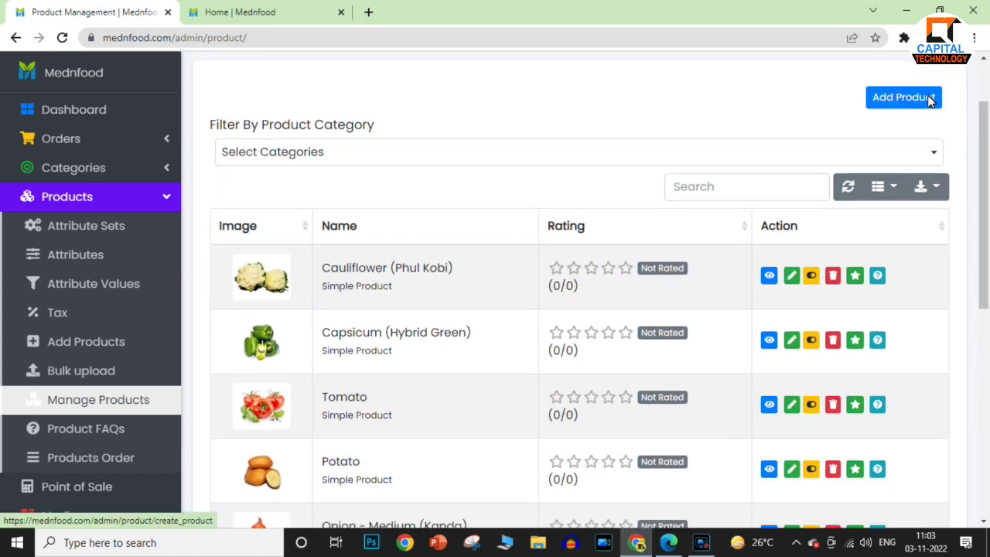
left_click(602, 154)
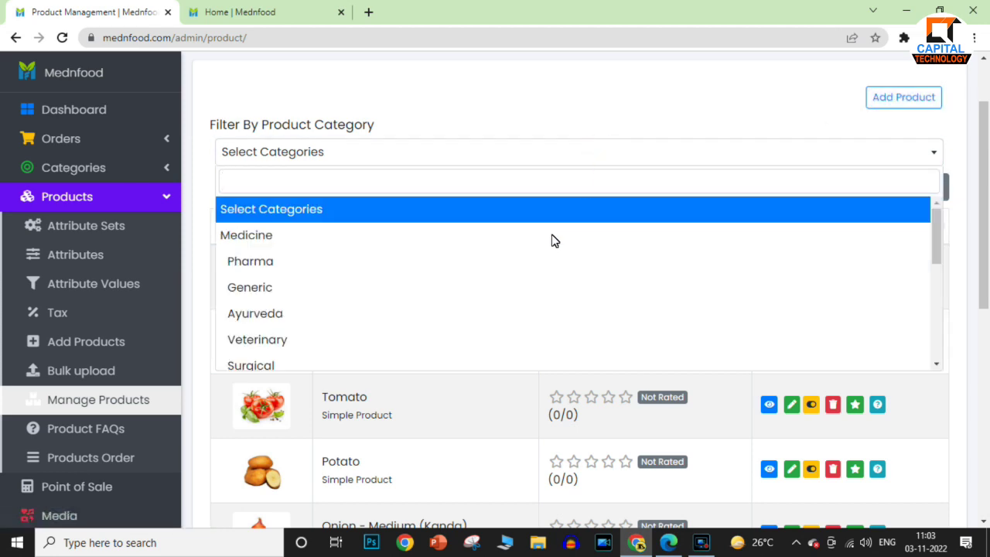
left_click(584, 109)
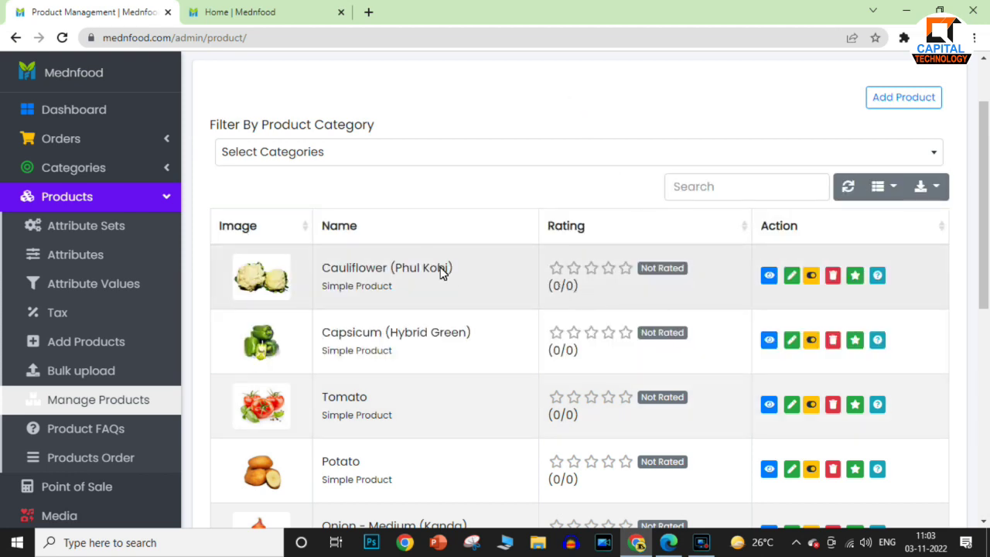
Examine the Cauliflower (Phul Kobi) product row, covering its name, star rating and available actions
left_click_drag(323, 274, 425, 285)
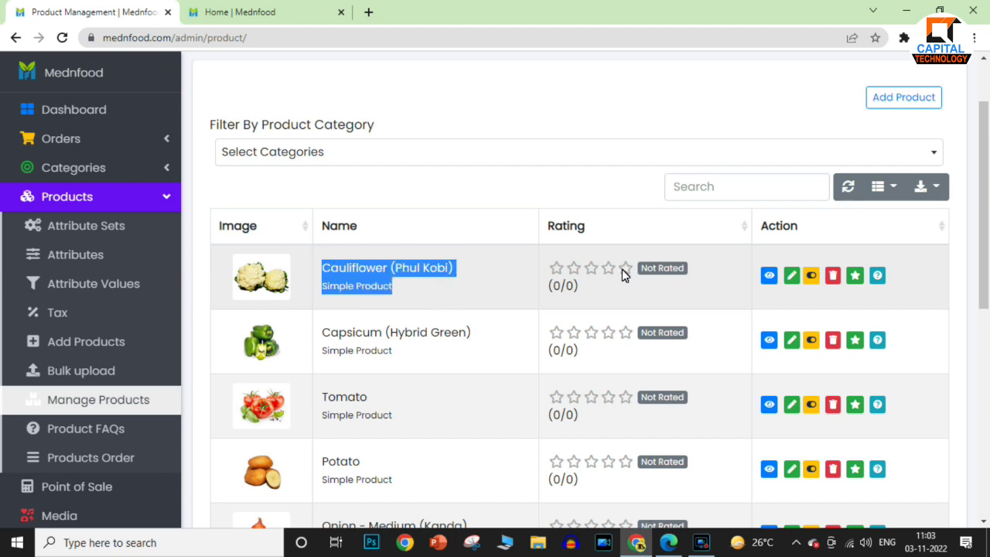
left_click(566, 273)
left_click(553, 271)
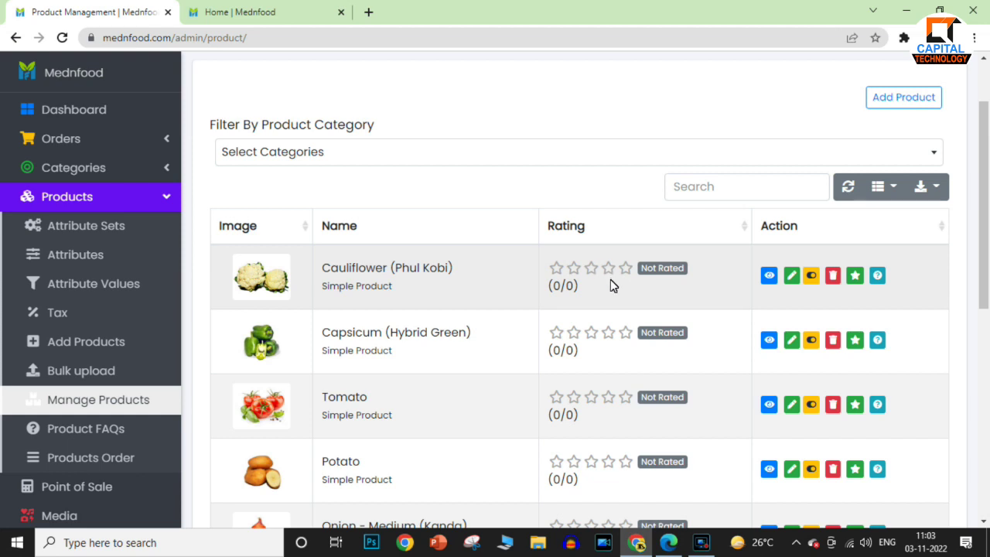
left_click(554, 269)
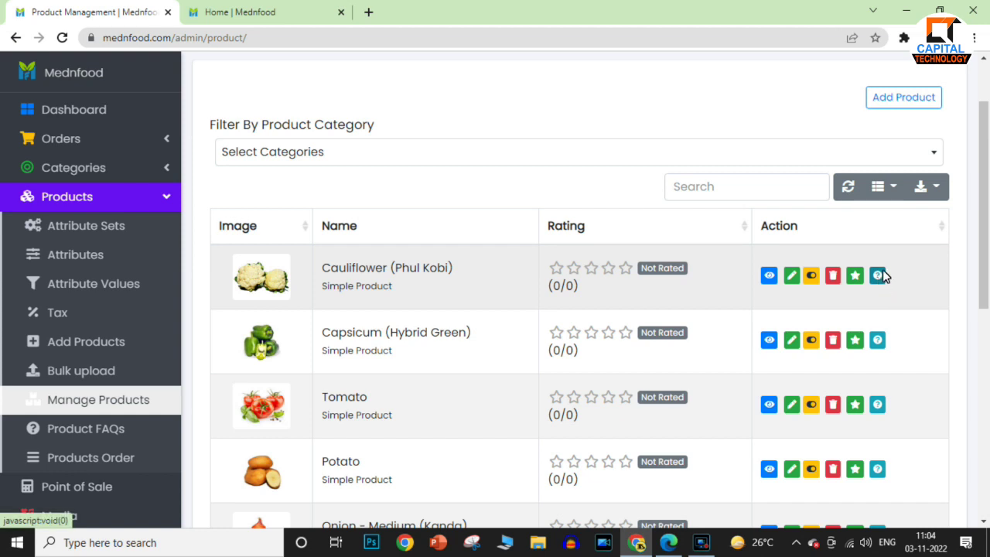
left_click_drag(985, 210, 989, 168)
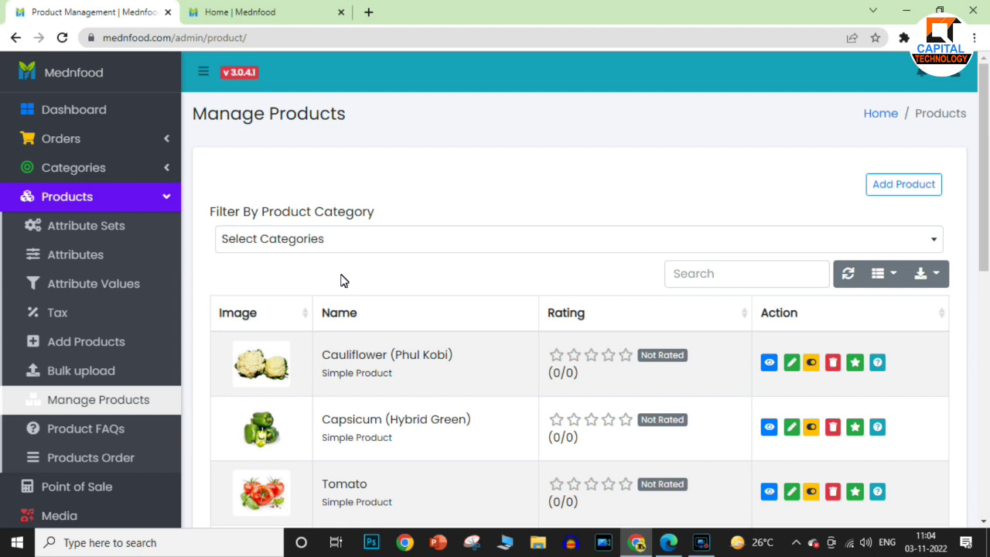
Open the Product FAQs page and examine the Question, Answer and Answered by Name columns
left_click(125, 430)
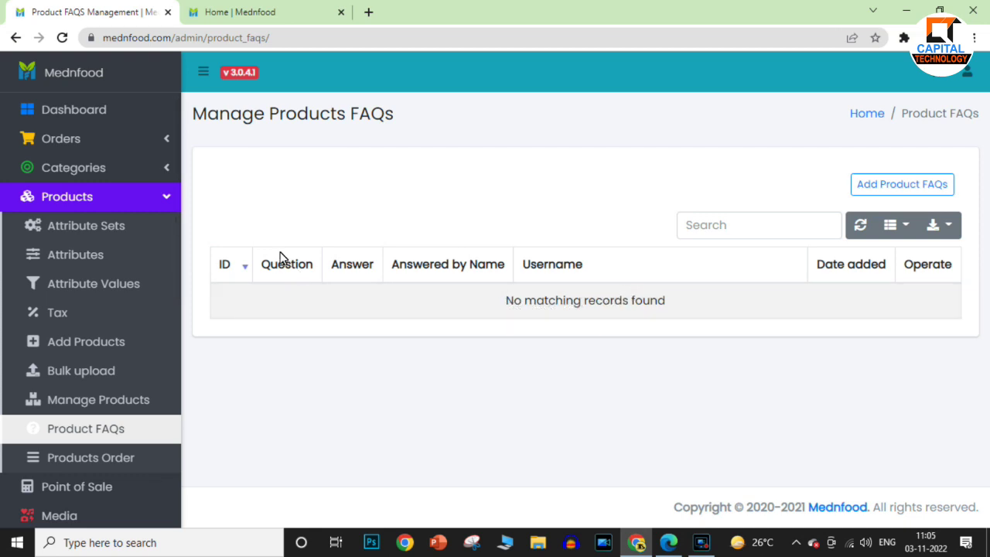
left_click_drag(260, 272, 314, 270)
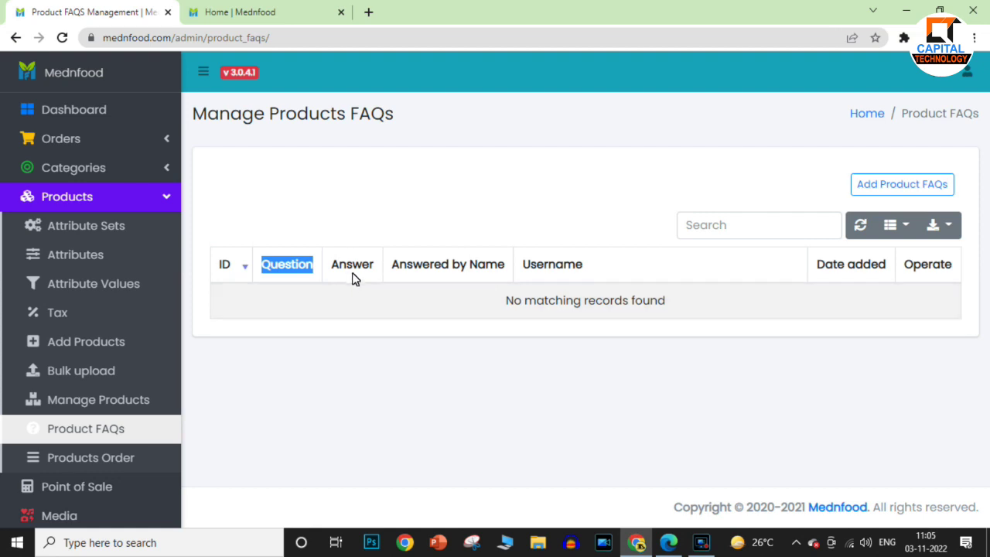
left_click_drag(331, 269, 369, 265)
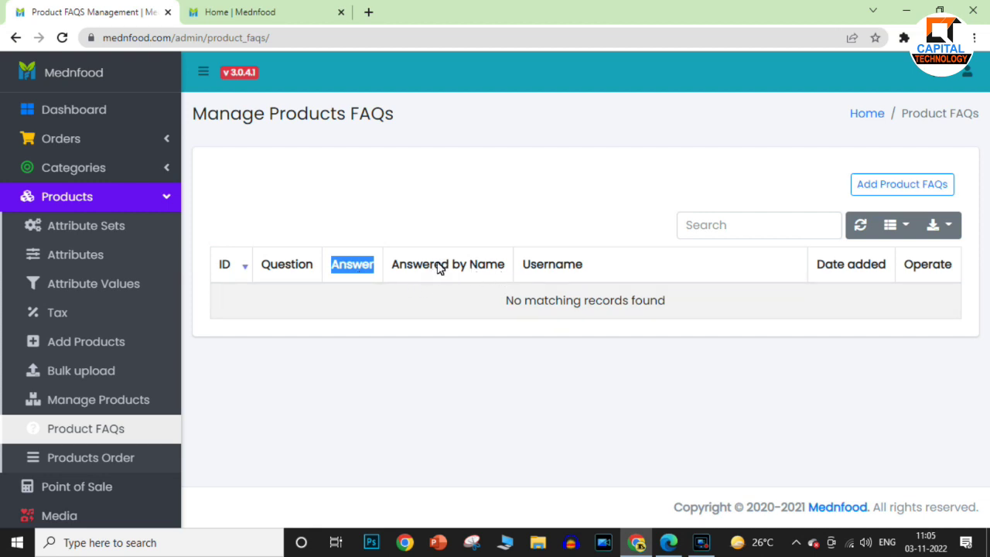
left_click_drag(398, 269, 501, 270)
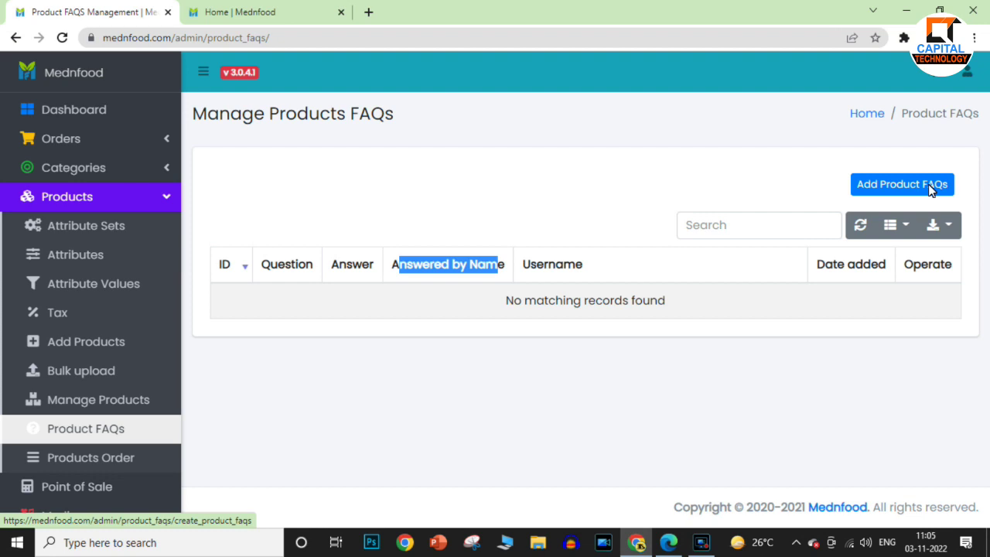
Open the Products Order page and look over the Products List down to its Save option
left_click(100, 456)
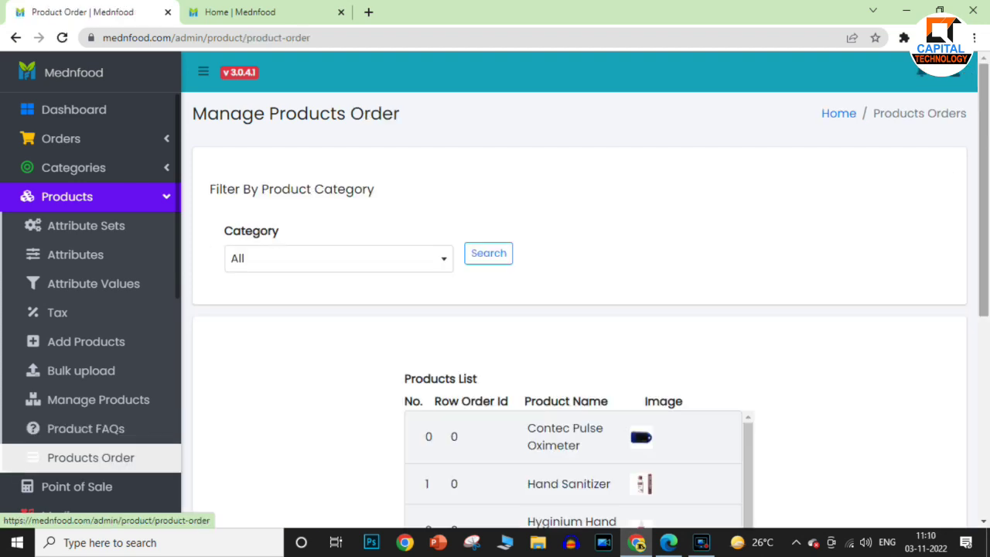
scroll(988, 162, "down", 1)
left_click_drag(989, 162, 988, 294)
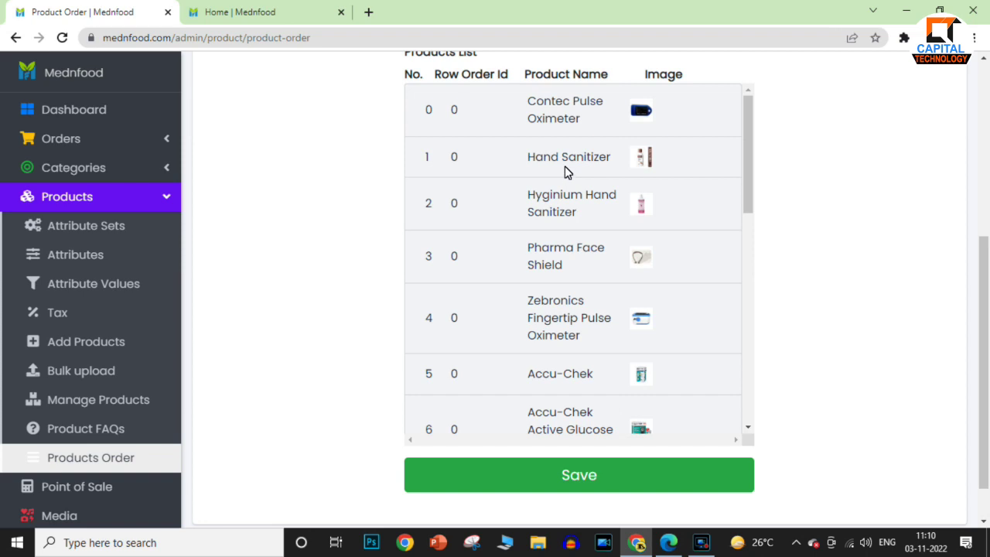
mouse_move(565, 162)
left_mouse_down()
mouse_move(566, 111)
mouse_move(570, 154)
left_mouse_up()
mouse_move(549, 161)
left_mouse_down()
mouse_move(546, 102)
mouse_move(571, 196)
mouse_move(567, 156)
left_mouse_up()
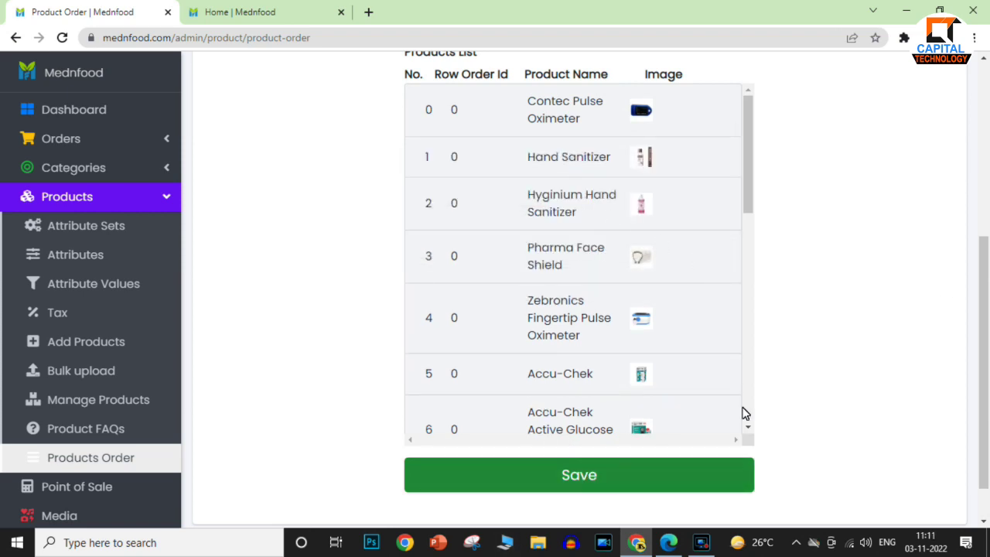
scroll(988, 280, "down", 1)
scroll(988, 233, "up", 3)
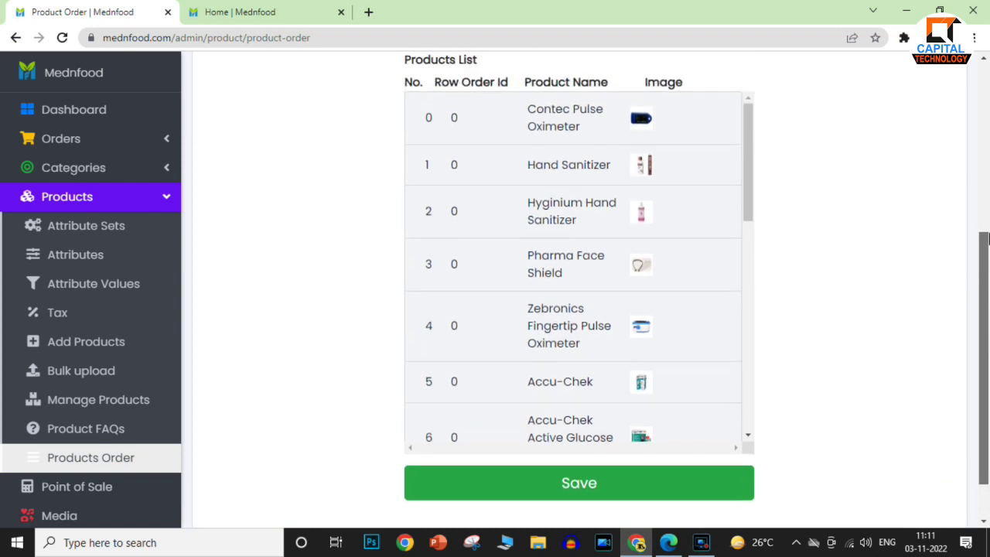
View the Category filter choices on the Products Order page, leaving the filter at All
scroll(988, 154, "up", 2)
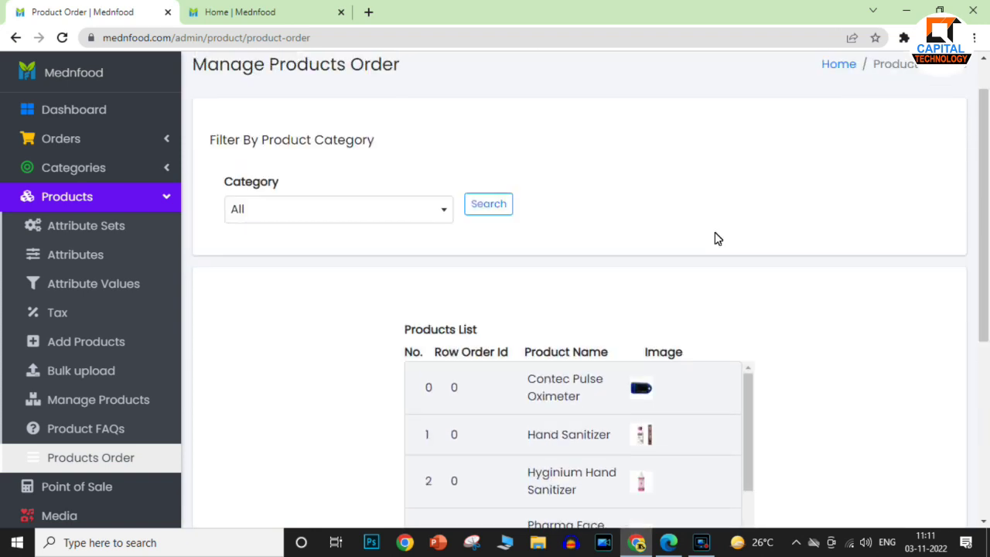
left_click(386, 204)
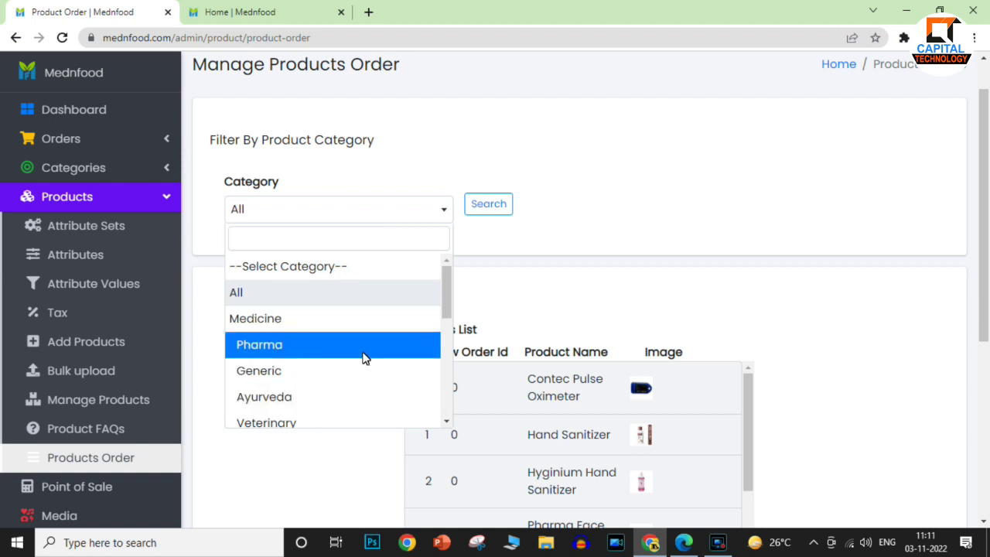
left_click(586, 203)
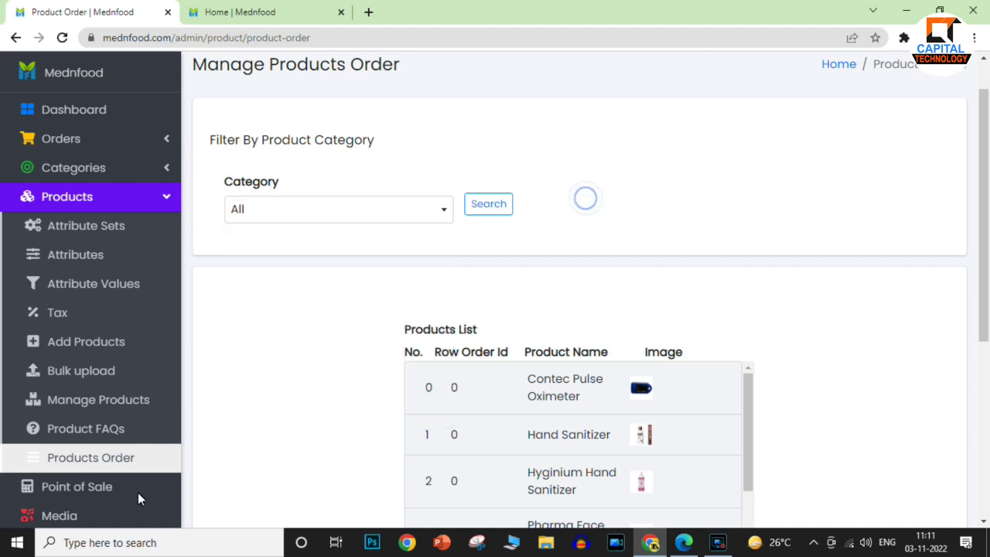
Open the Point of Sale page and look over the product grid and cart area
left_click(102, 487)
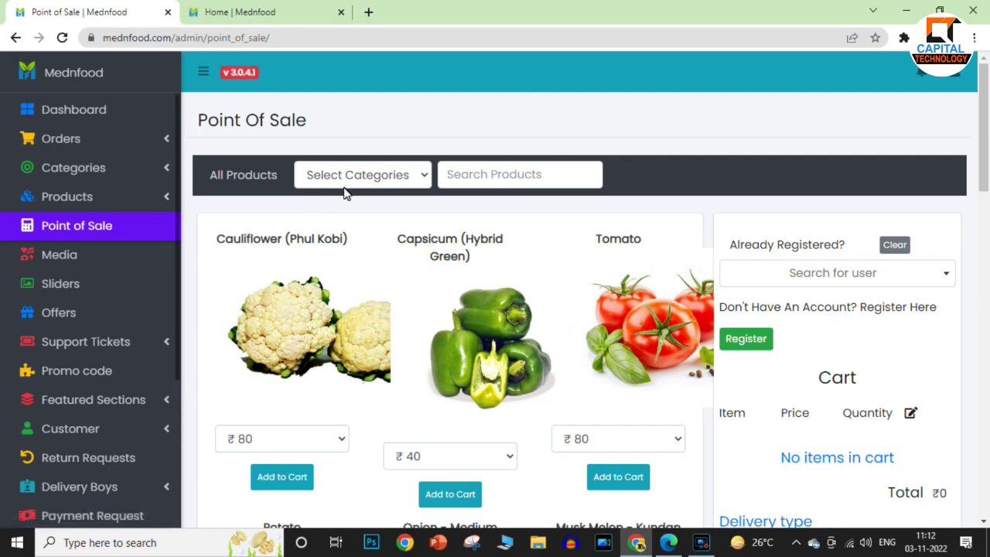
scroll(984, 122, "down", 10)
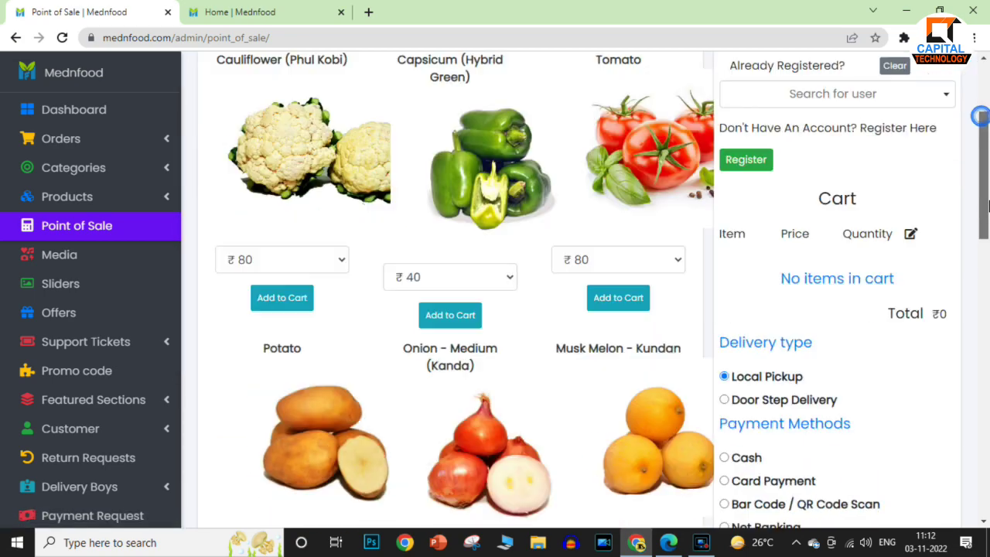
scroll(987, 194, "up", 10)
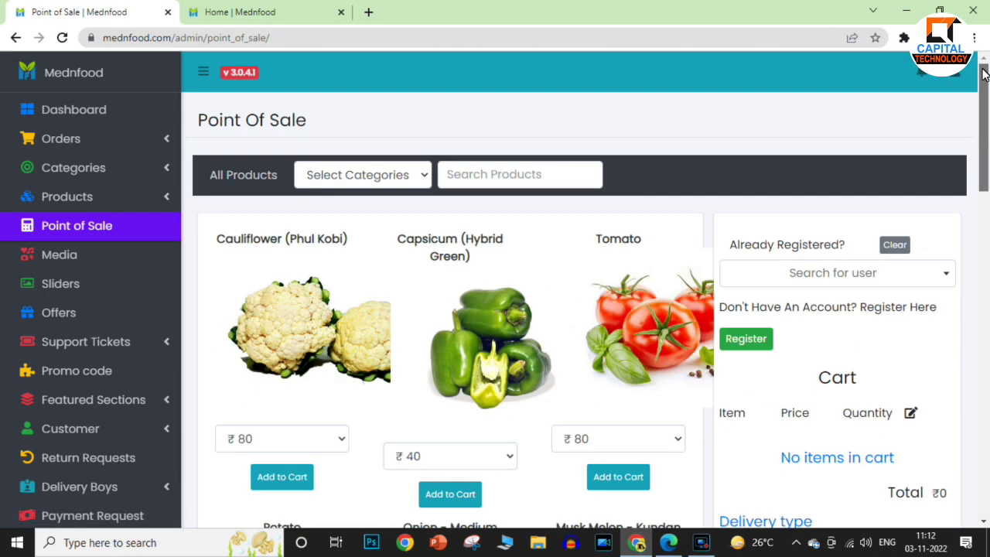
View the Point of Sale category choices without selecting one, and put the focus in the product search field
left_click(383, 175)
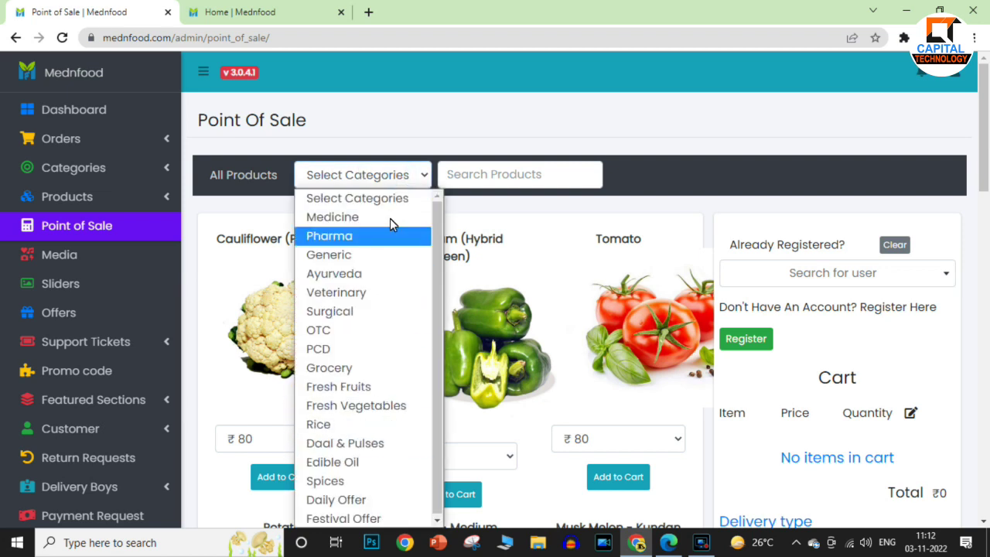
left_click(393, 176)
left_click(395, 176)
left_click(391, 173)
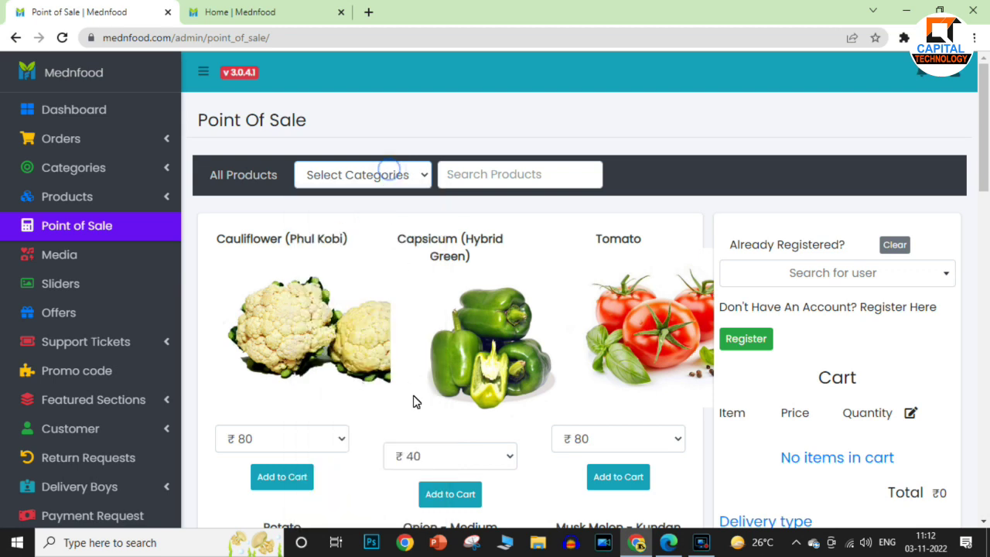
left_click(369, 175)
left_click(369, 175)
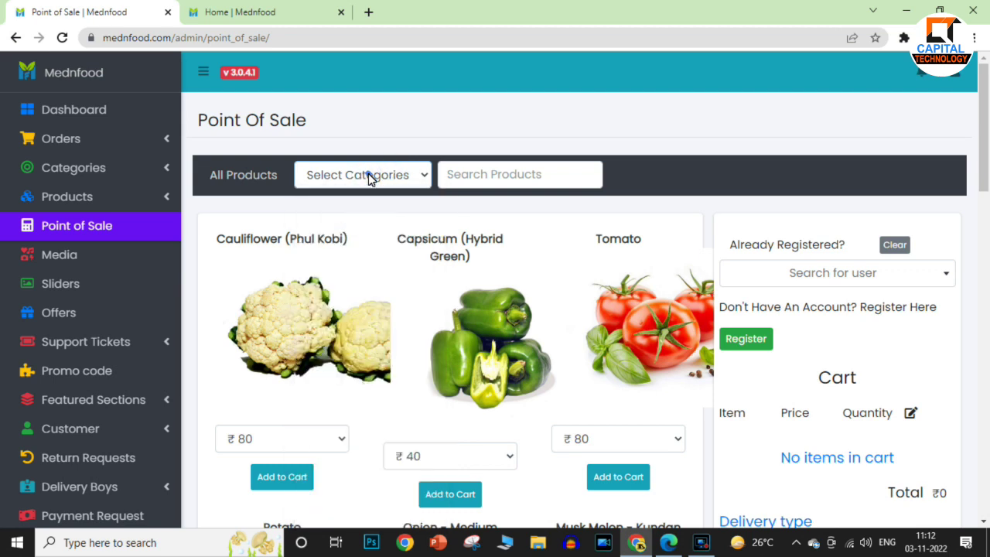
left_click(522, 180)
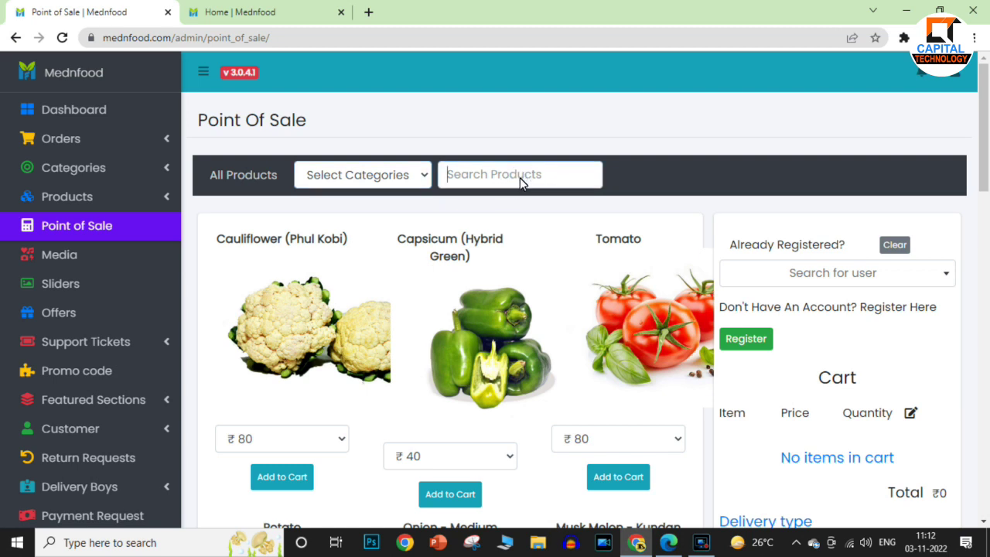
Examine the Point of Sale cart, delivery type, payment methods and the Clear Cart and Place Order options
scroll(987, 185, "down", 1)
scroll(988, 186, "down", 3)
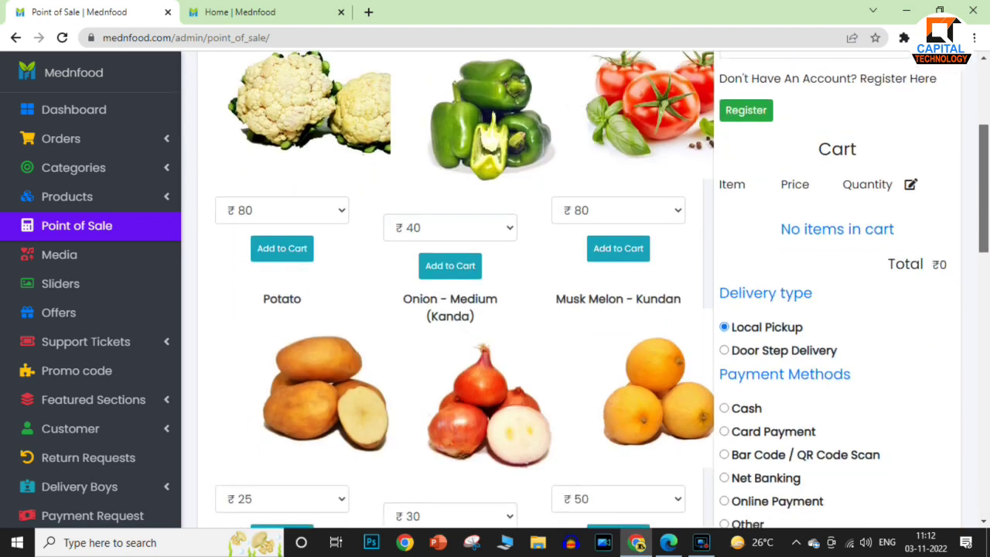
scroll(988, 183, "up", 2)
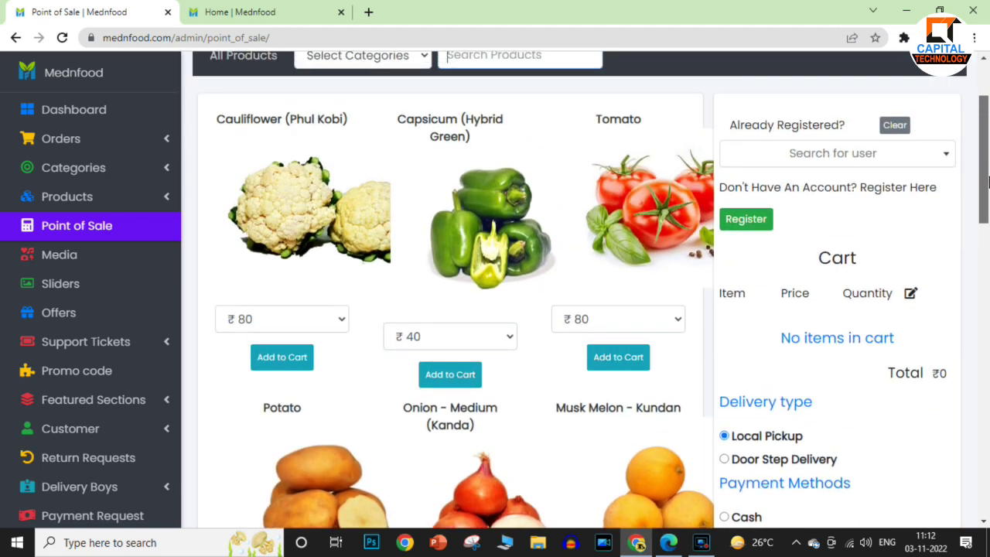
scroll(988, 181, "down", 2)
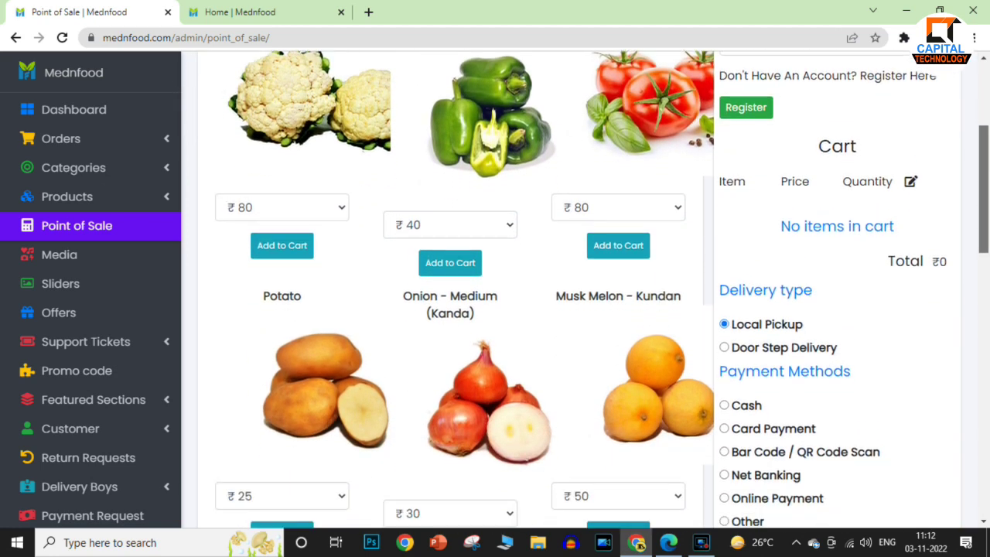
scroll(988, 195, "down", 1)
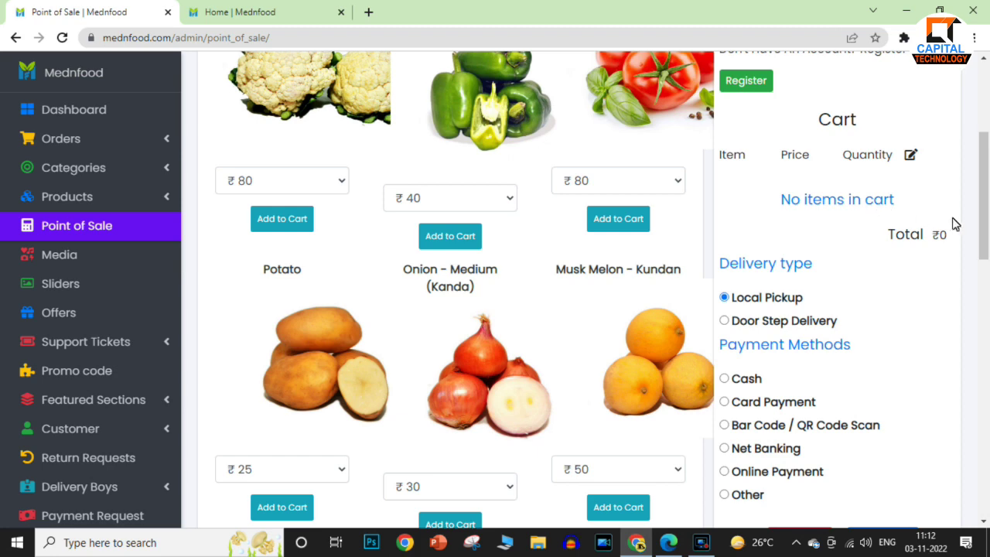
scroll(882, 224, "down", 2)
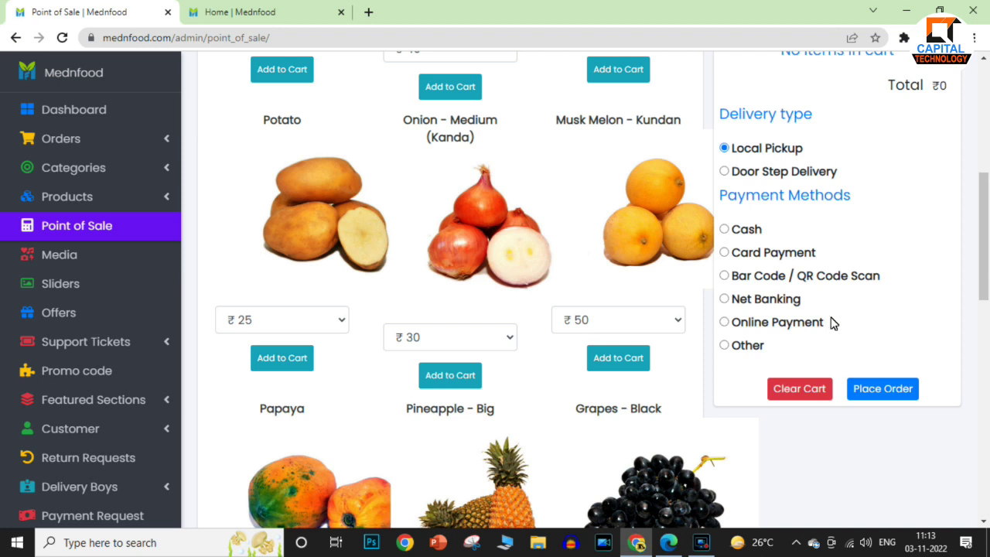
scroll(984, 214, "down", 1)
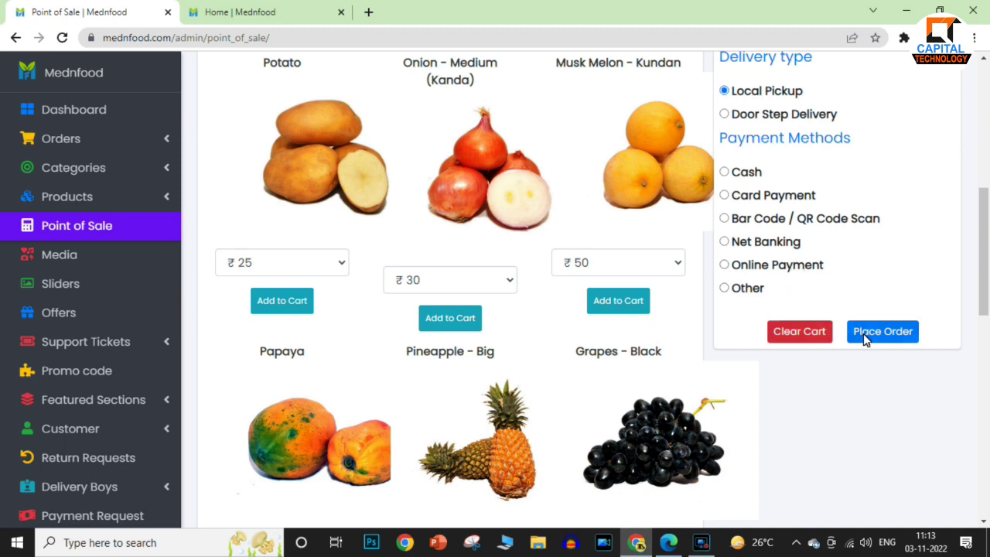
left_click_drag(985, 210, 987, 117)
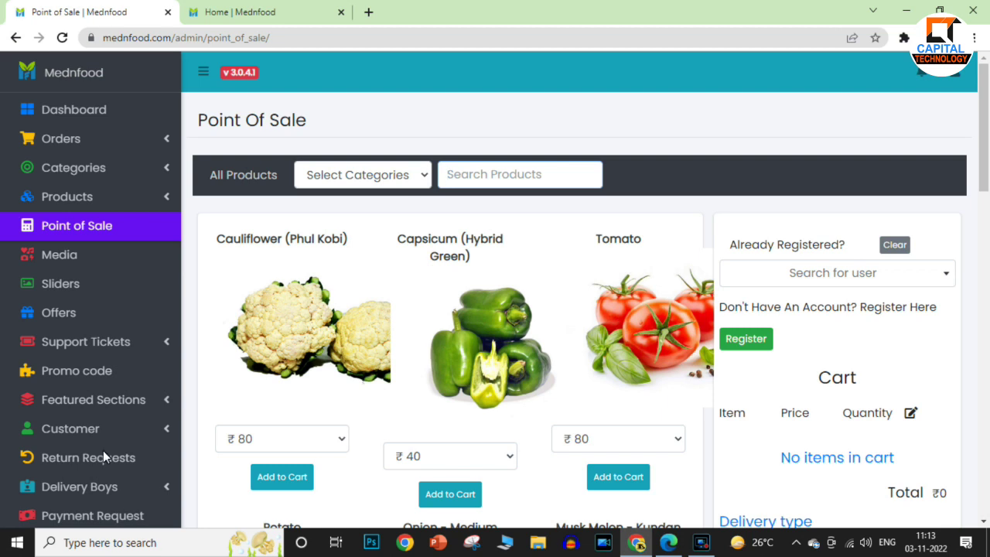
Open the Media page and look over the file upload area and the media gallery's listed images
left_click(98, 260)
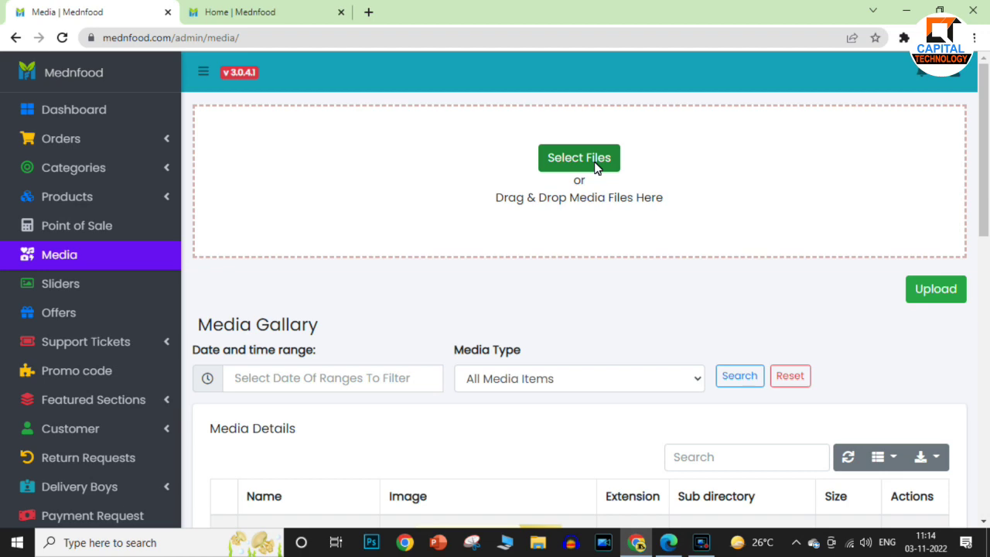
scroll(597, 168, "down", 7)
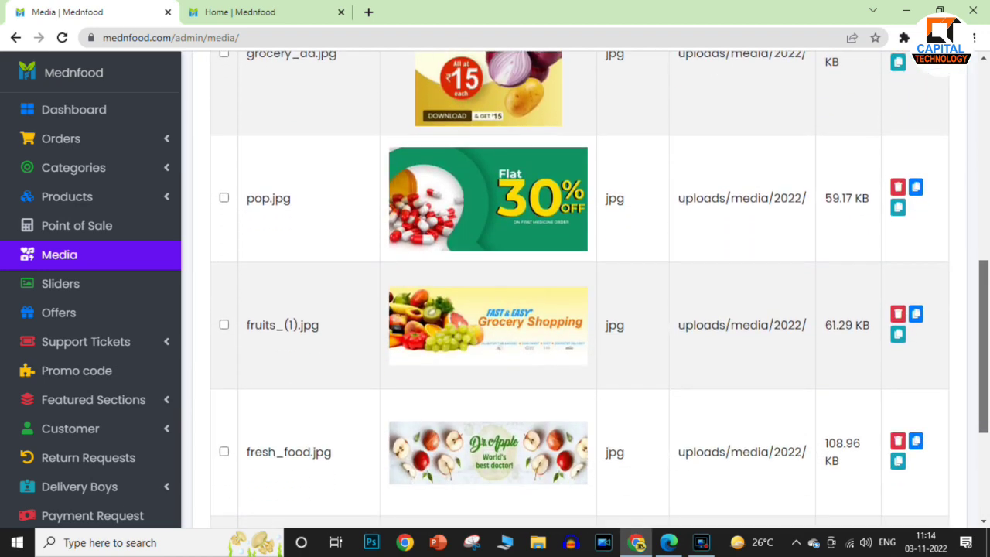
left_click_drag(985, 293, 986, 174)
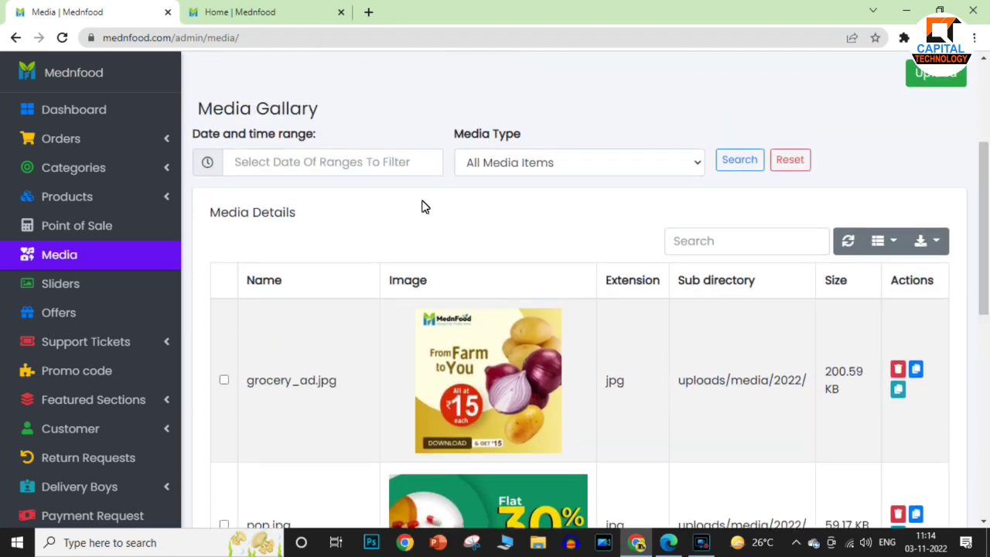
View the Media Type filter choices without changing the selection, and return to the media upload area
left_click(518, 165)
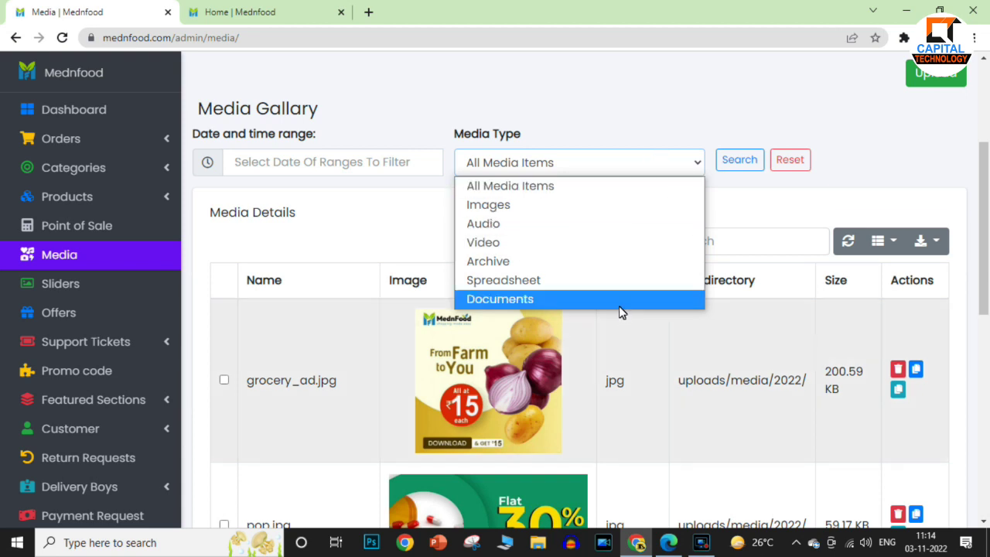
left_click(639, 159)
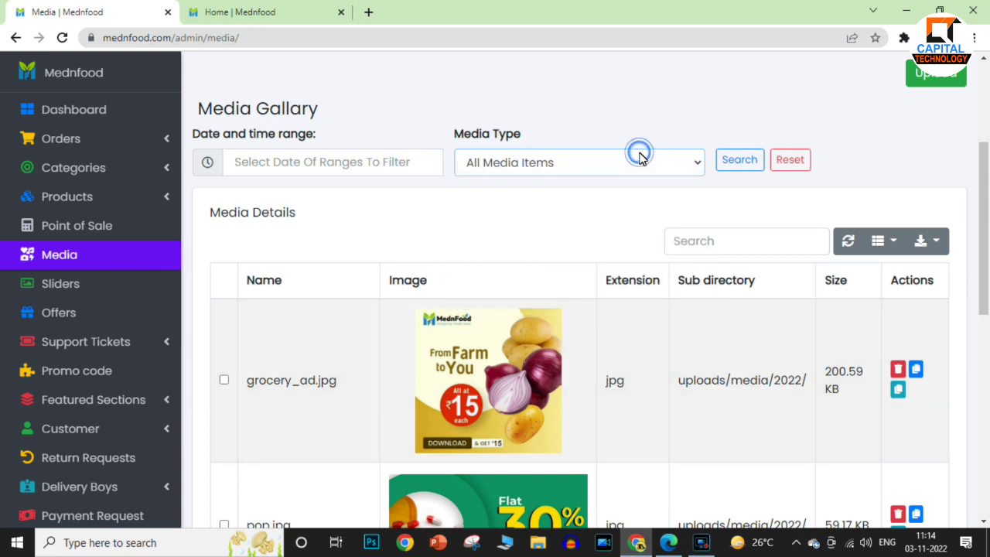
left_click_drag(985, 224, 988, 72)
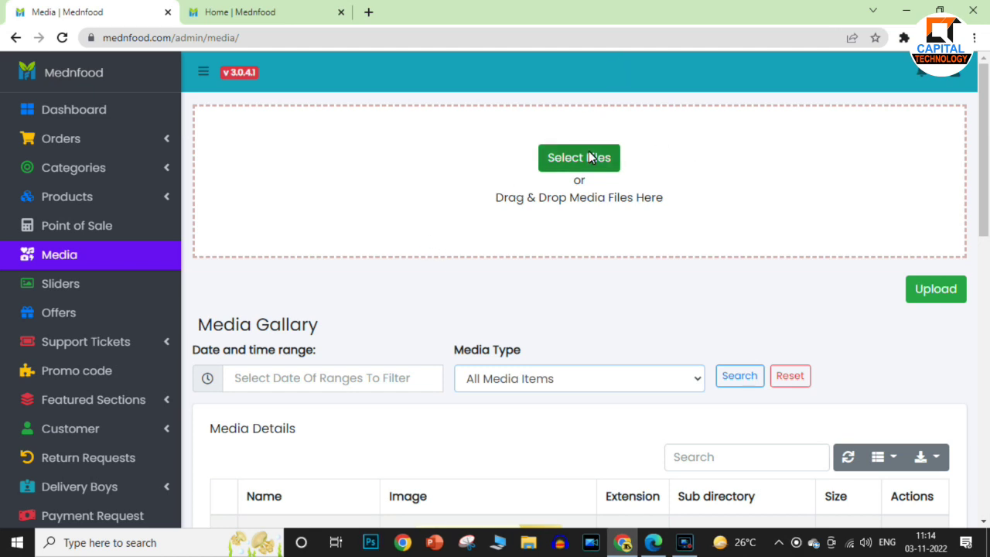
Open the Sliders page in the admin panel, and page through the banner carousel on the Mednfood storefront home page
left_click(120, 290)
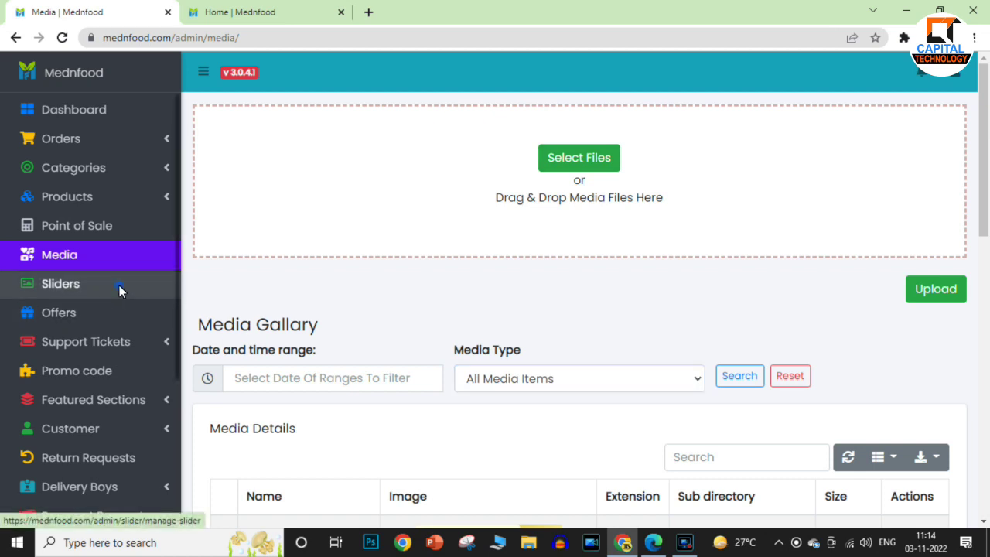
left_click(230, 8)
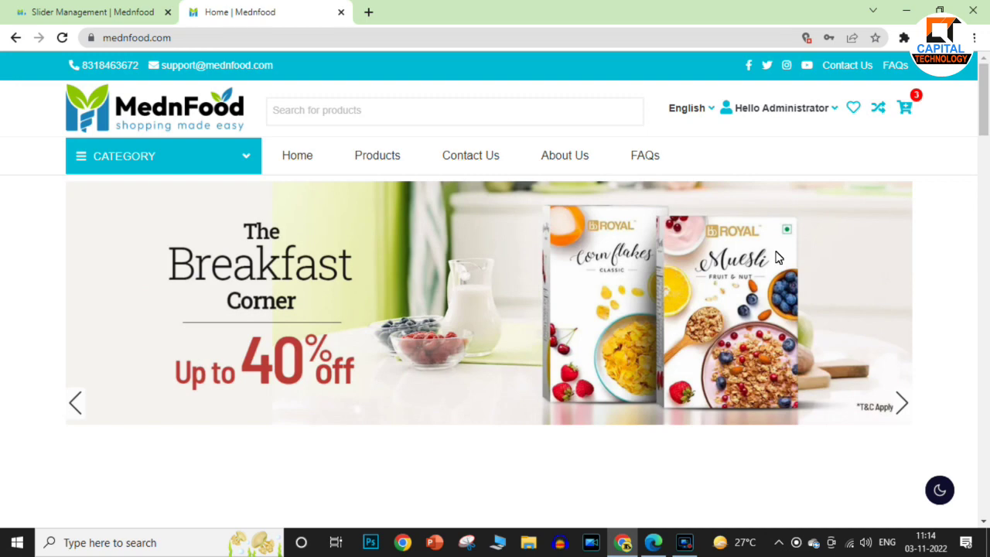
left_click(904, 405)
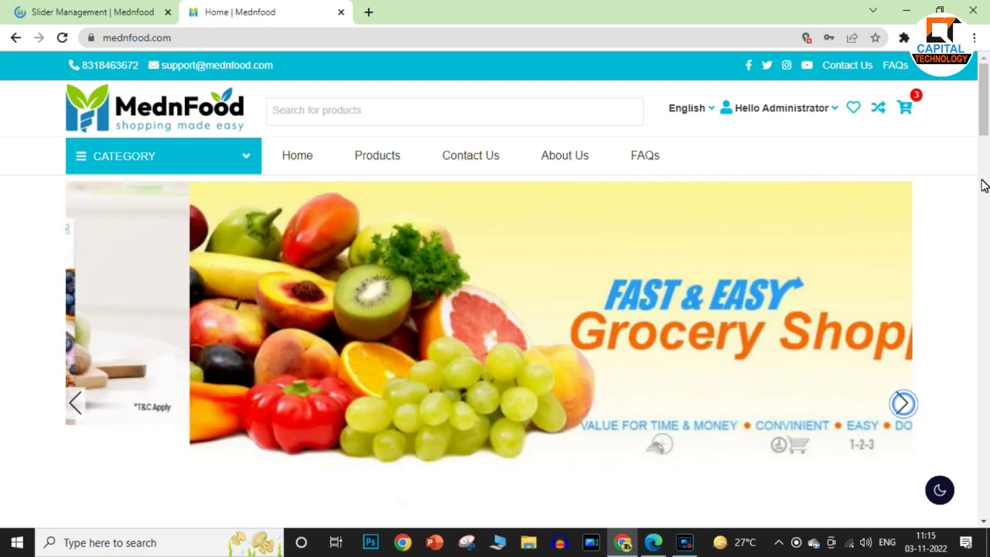
mouse_move(986, 103)
left_mouse_down()
mouse_move(987, 138)
mouse_move(987, 116)
left_mouse_up()
left_click(904, 306)
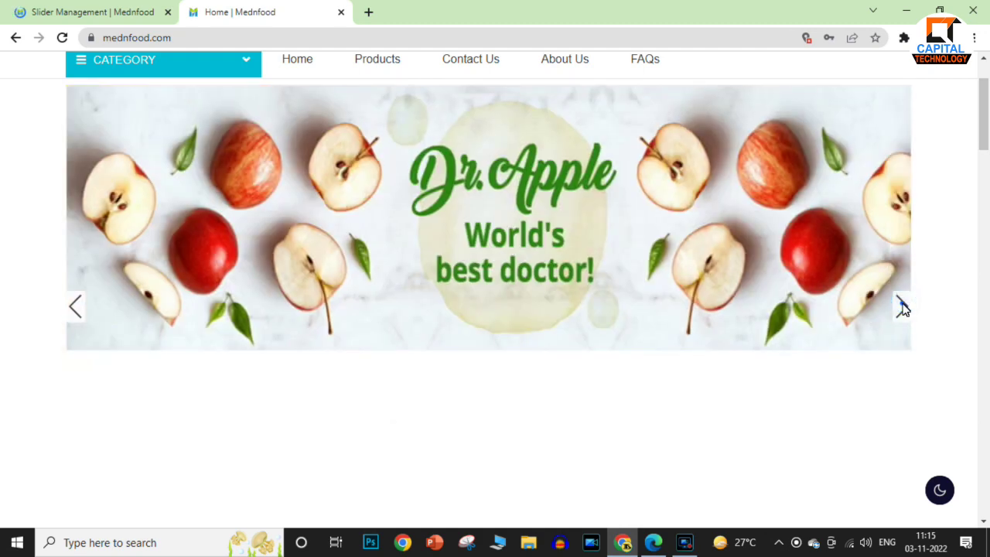
left_click(903, 305)
left_click(904, 306)
left_click(903, 306)
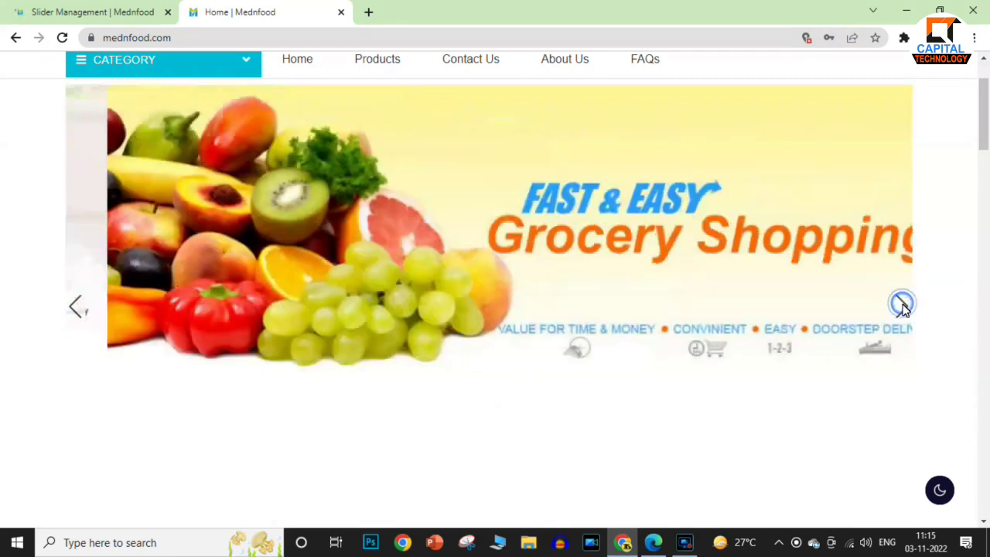
left_click(904, 307)
left_click(903, 306)
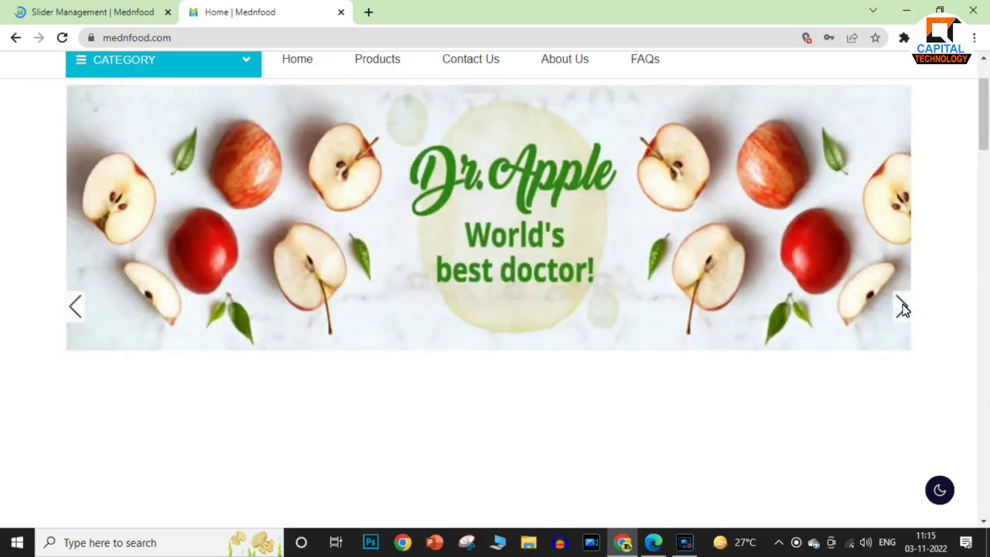
Return to the Slider Management page and look over the listed sliders' types, type ids and images
left_click(109, 7)
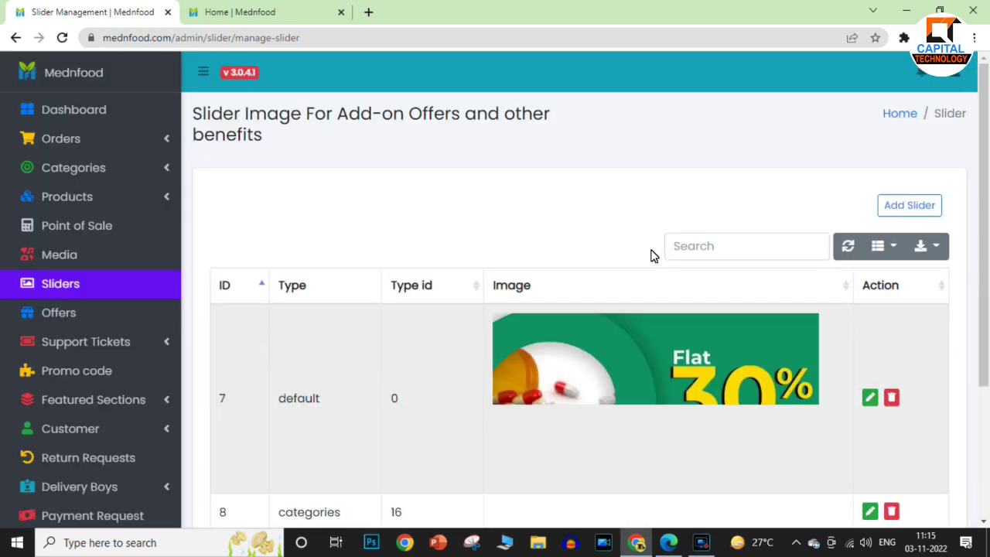
scroll(986, 179, "down", 1)
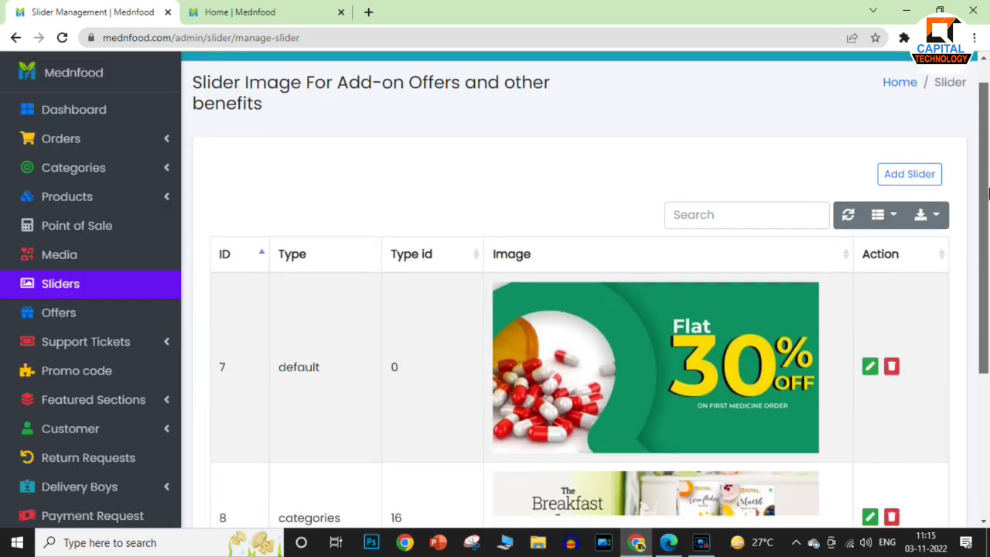
scroll(986, 179, "down", 4)
scroll(988, 273, "down", 4)
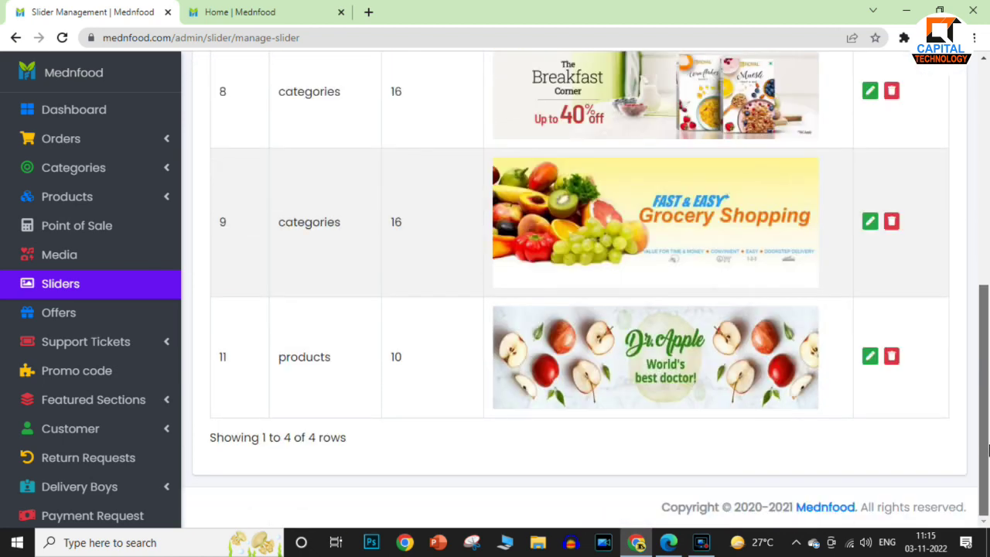
scroll(985, 287, "up", 7)
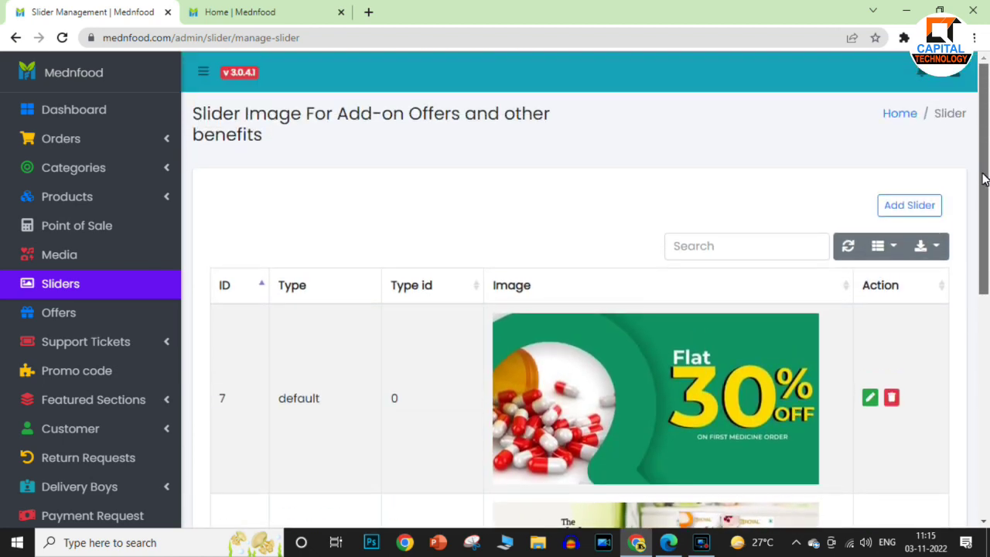
scroll(985, 180, "down", 3)
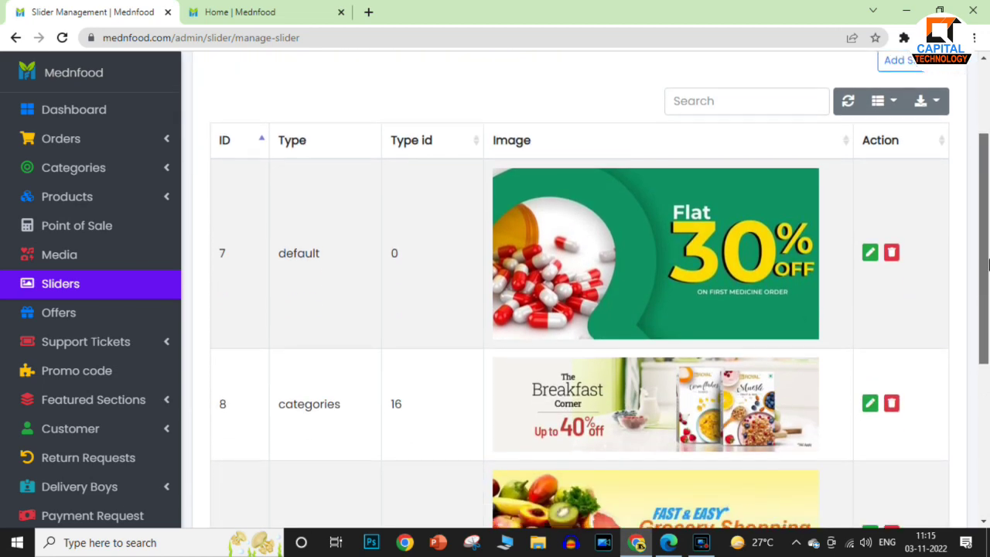
scroll(983, 233, "up", 4)
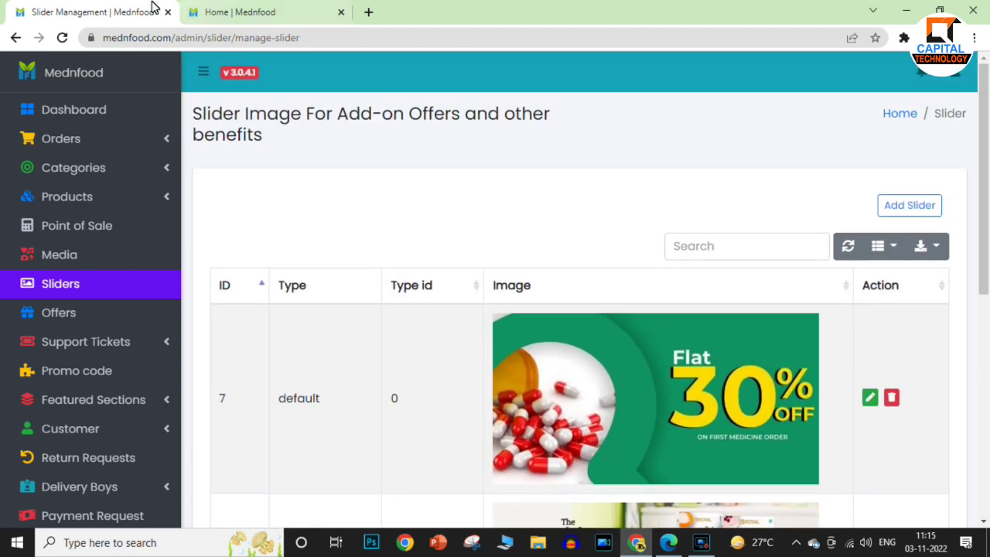
Compare the storefront home page banner with the images in the Slider Management list
left_click(258, 11)
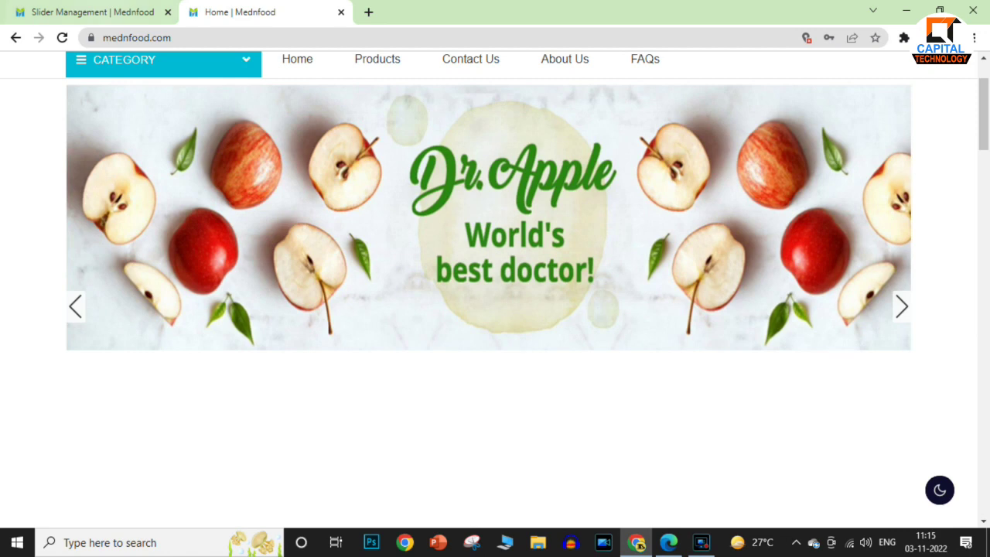
left_click(85, 12)
scroll(986, 263, "down", 2)
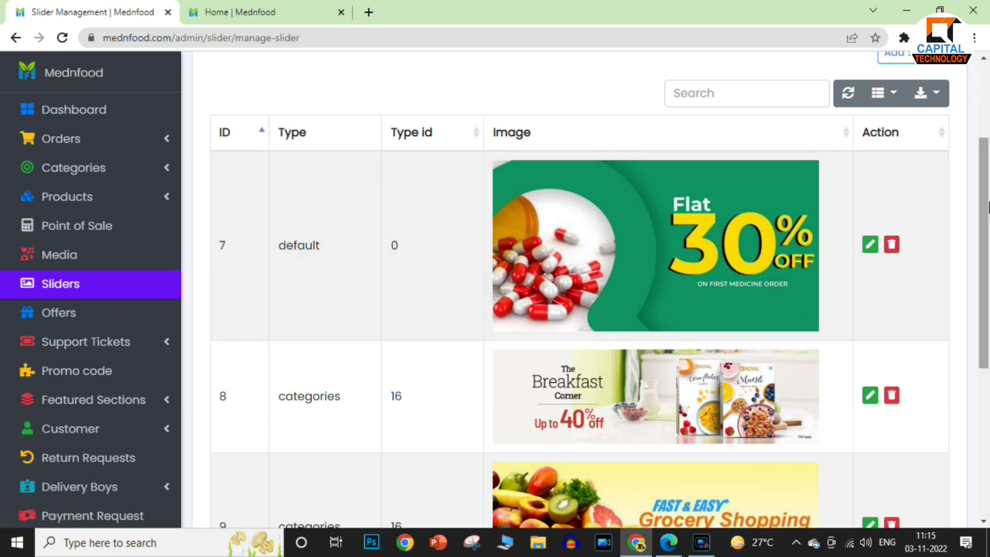
scroll(988, 207, "up", 2)
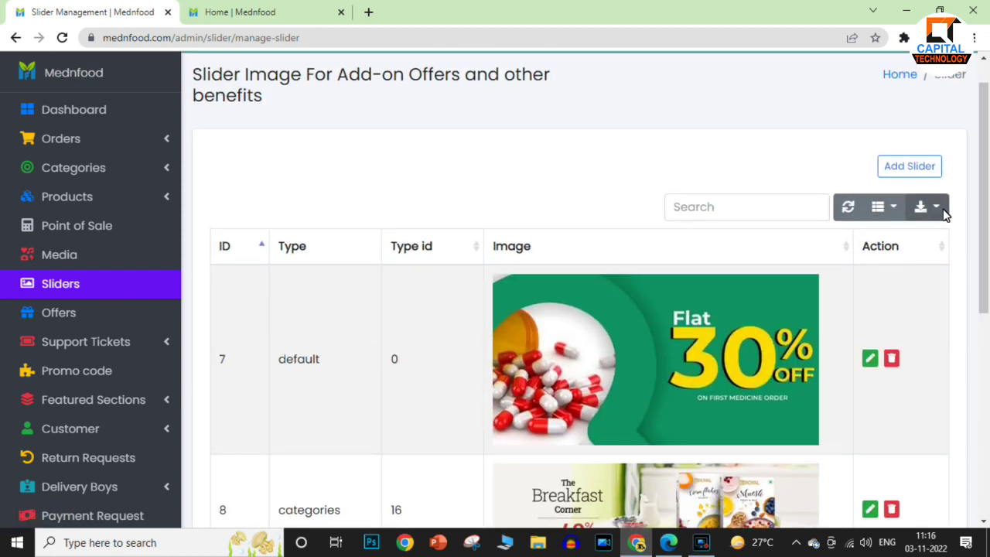
View the slider table's column visibility choices without changing them, and look over the slider rows again
left_click(944, 214)
left_click(891, 207)
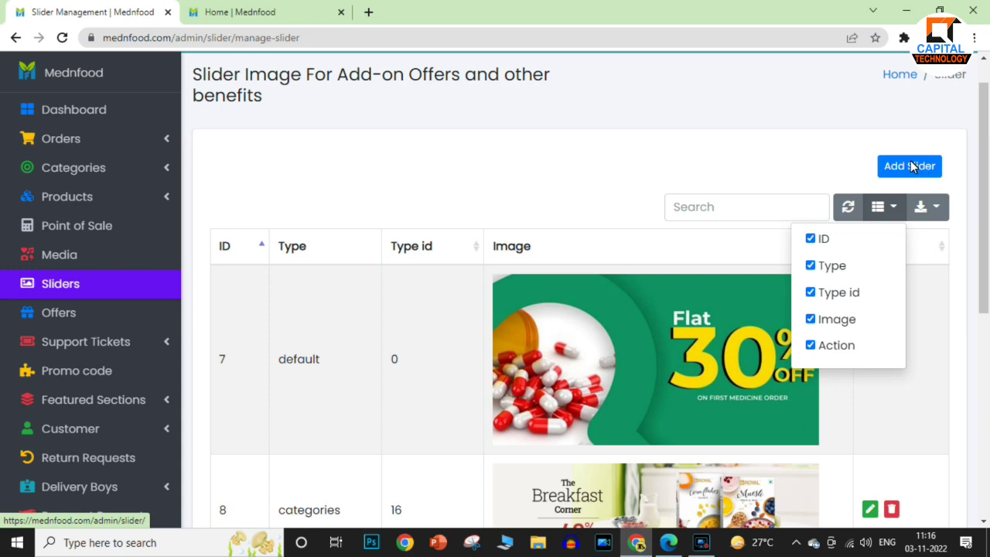
scroll(984, 155, "down", 2)
scroll(984, 148, "down", 3)
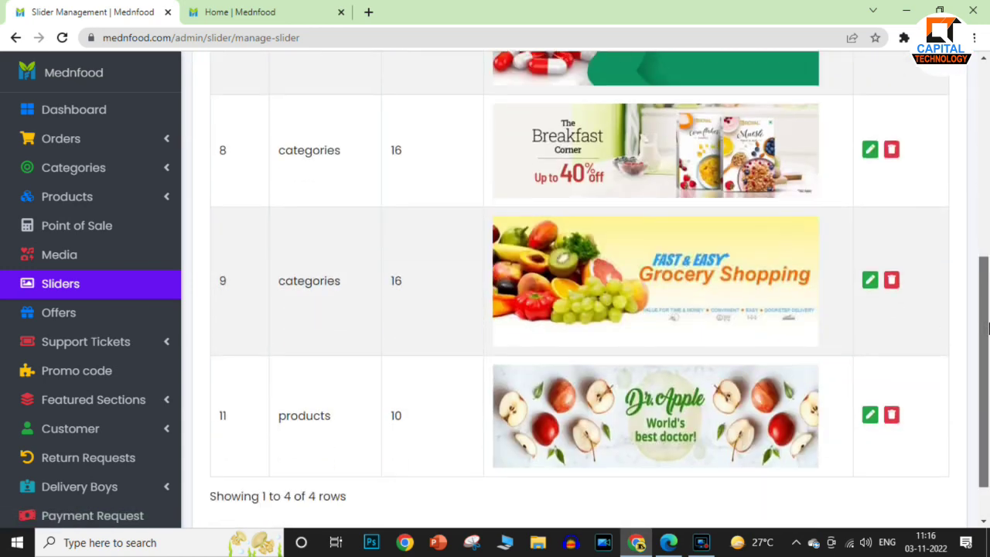
scroll(989, 133, "up", 4)
scroll(988, 132, "up", 1)
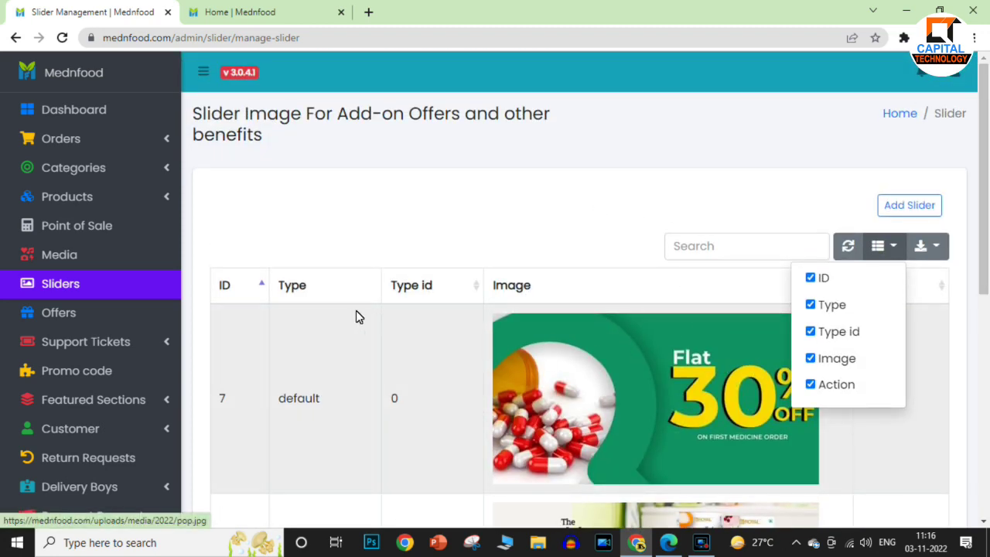
Open the Offers page and examine the offer images, types, creation dates, edit and delete actions and the Add Offer option
left_click(81, 317)
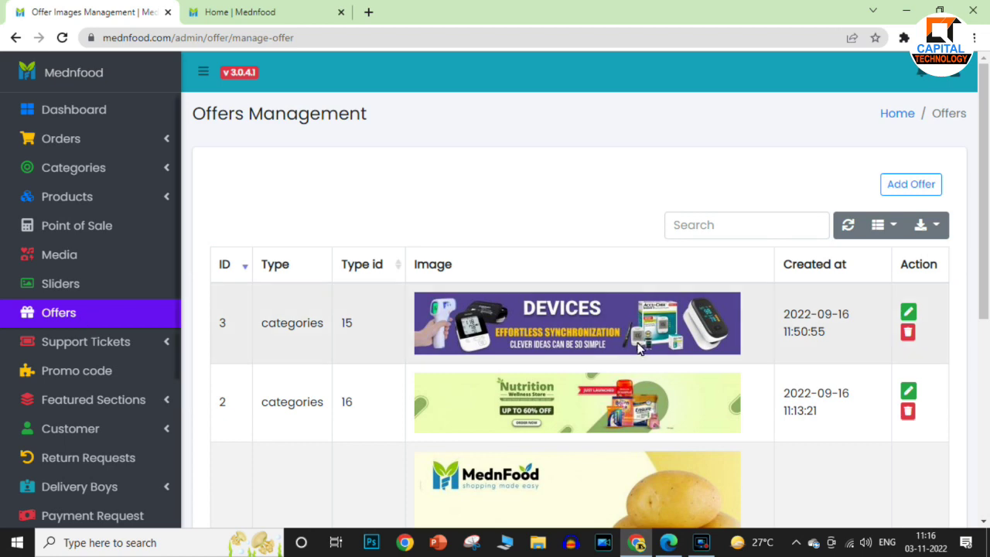
left_click_drag(987, 209, 988, 182)
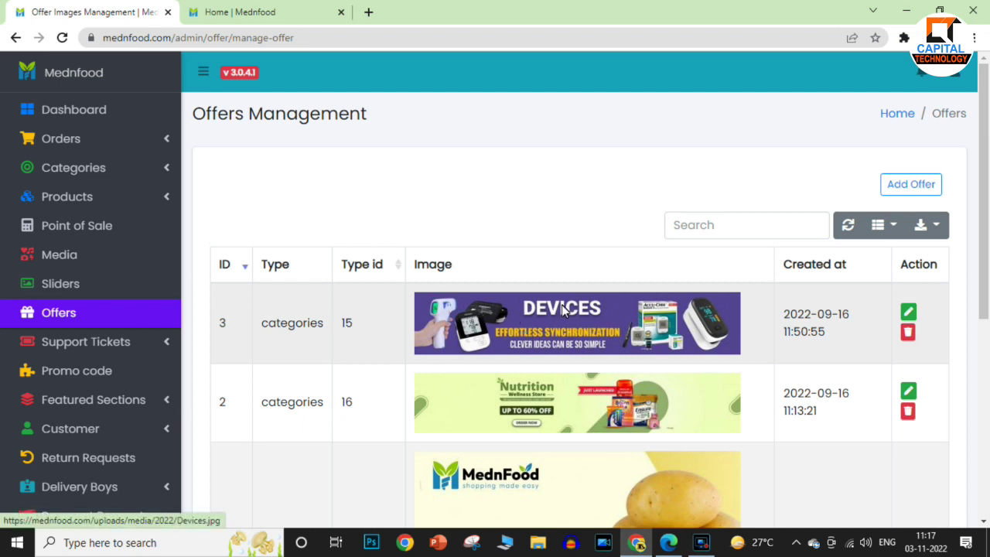
scroll(988, 244, "down", 2)
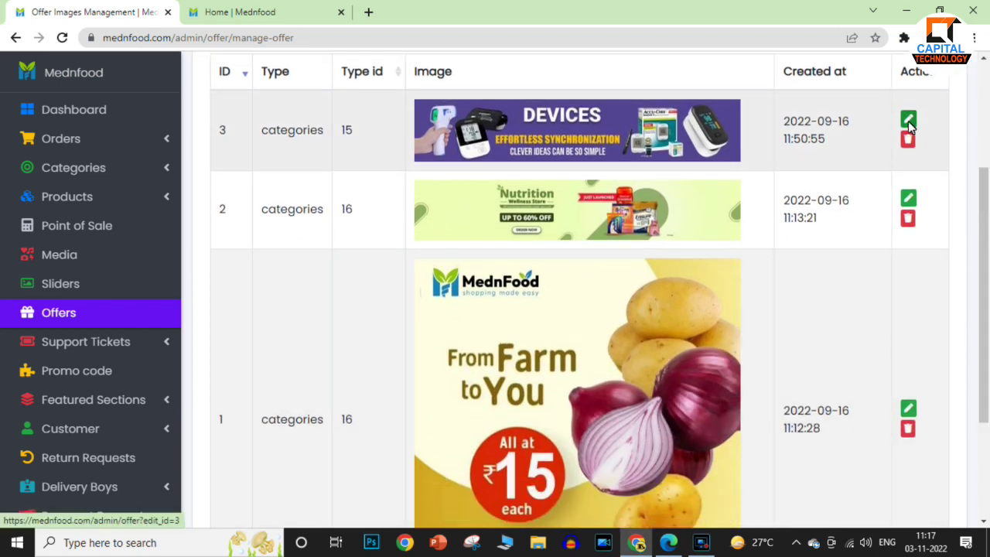
scroll(988, 175, "up", 1)
scroll(988, 174, "up", 1)
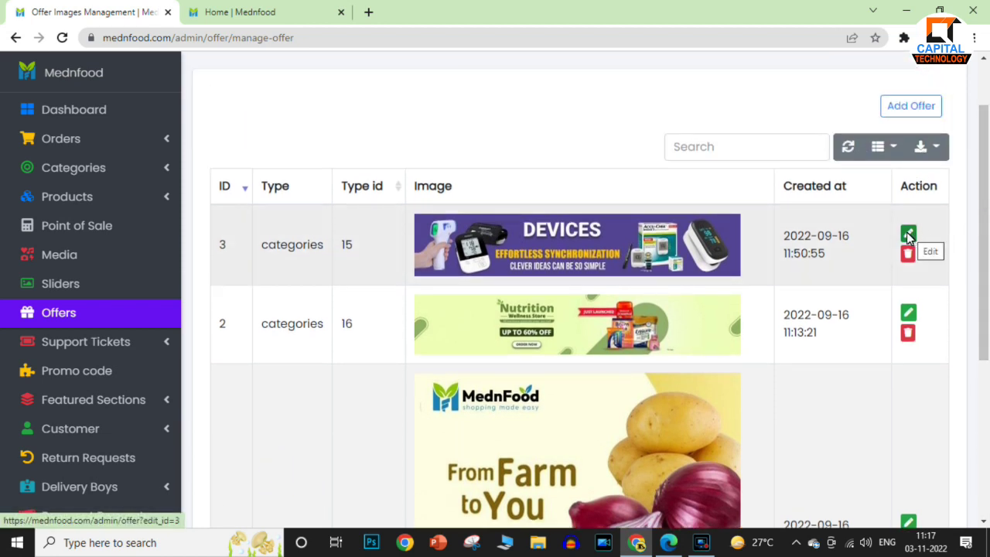
scroll(983, 214, "up", 1)
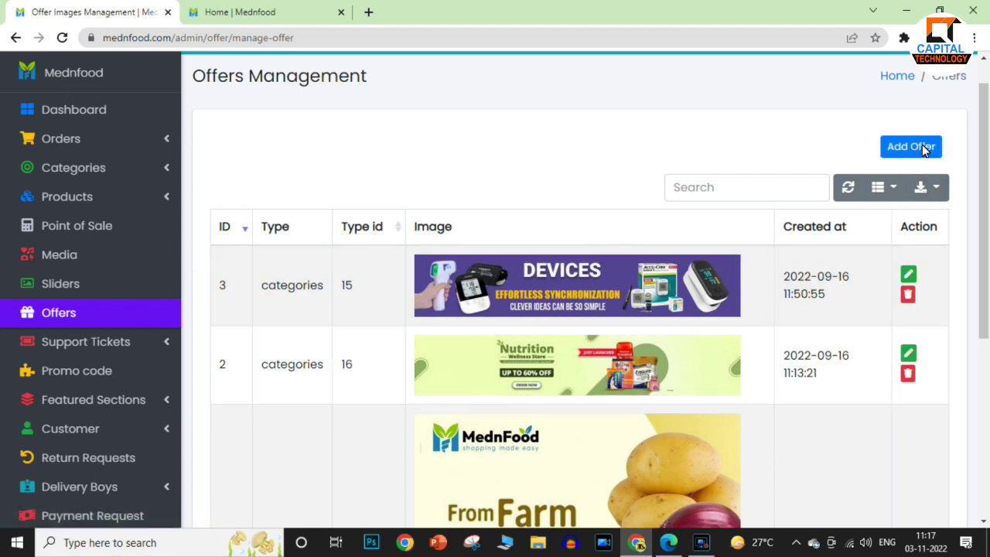
scroll(985, 132, "up", 1)
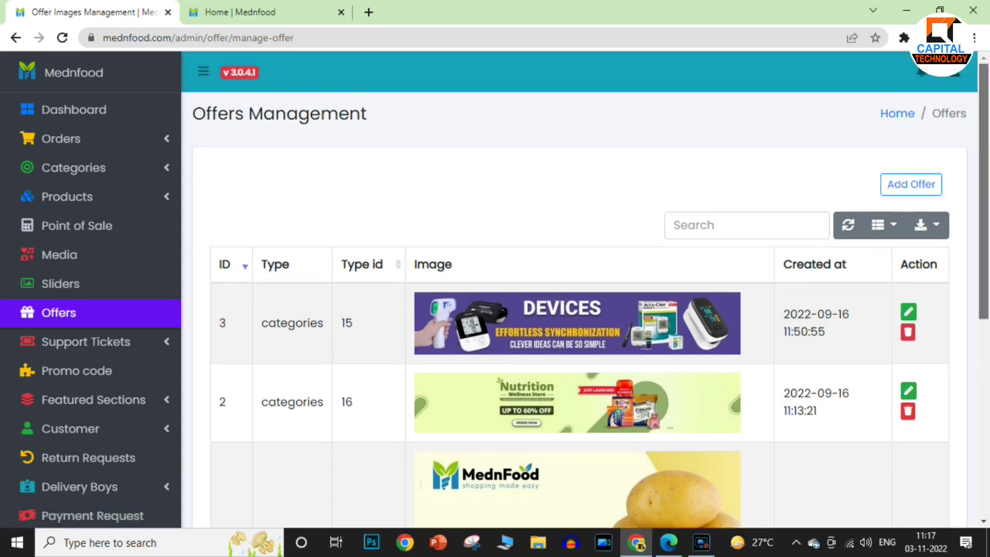
scroll(586, 290, "down", 5)
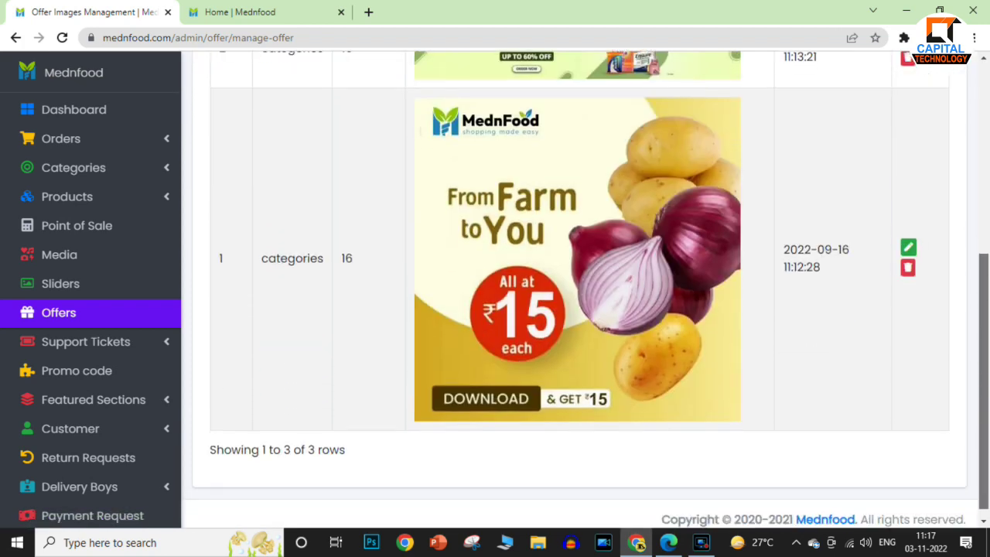
left_click_drag(987, 317, 987, 70)
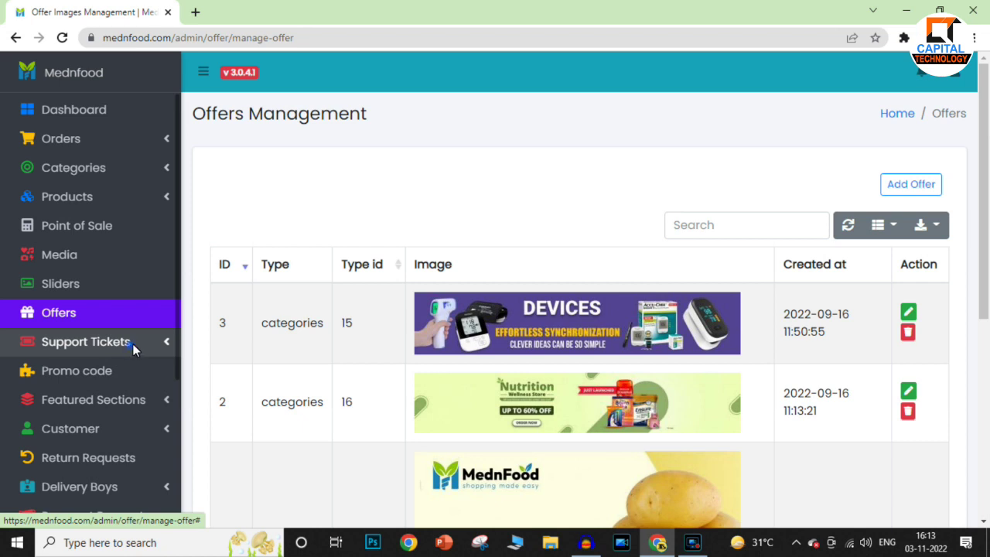
View the Ticket Types page and the Tickets page under Support Tickets
left_click(130, 345)
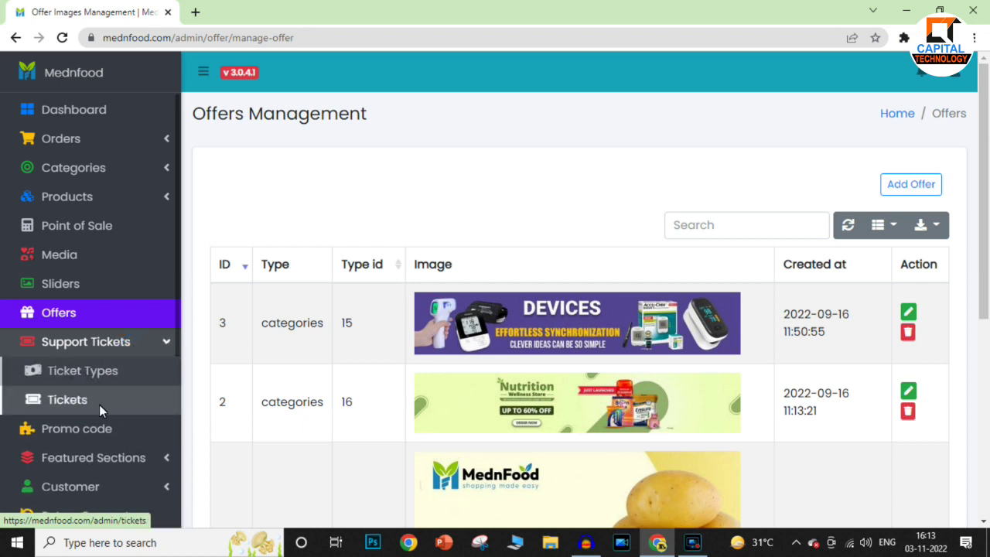
left_click(102, 372)
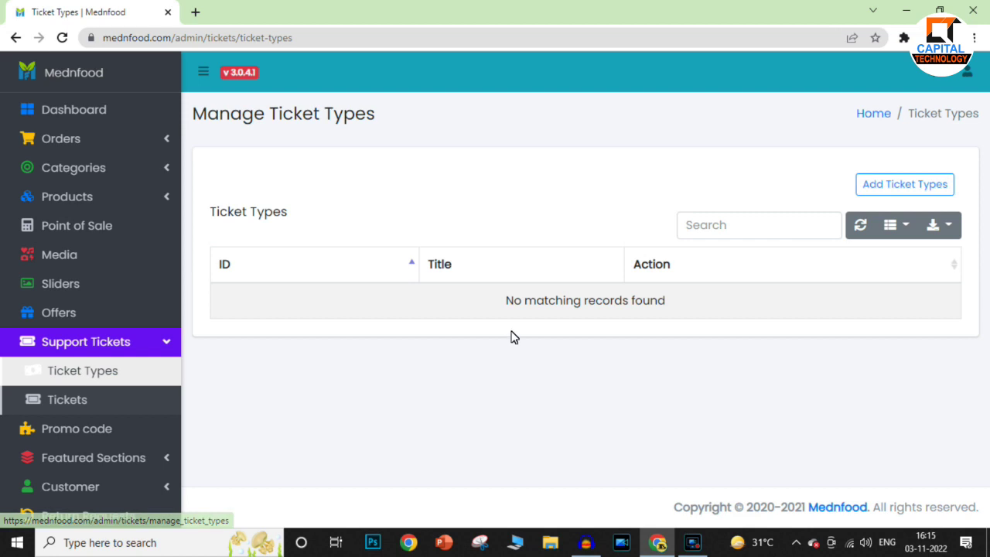
left_click(98, 407)
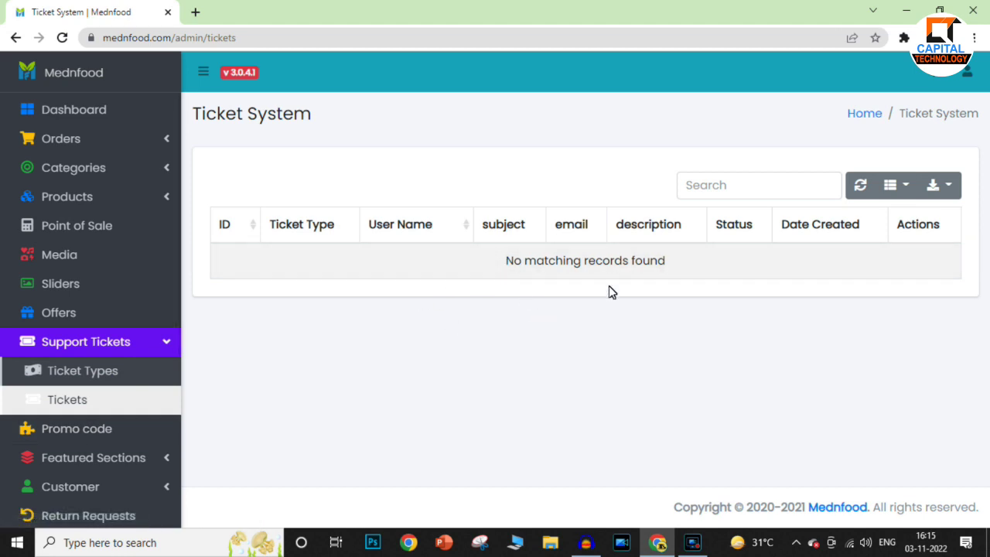
View the ticket table's export formats and column visibility choices without selecting any, and close the list
left_click(949, 187)
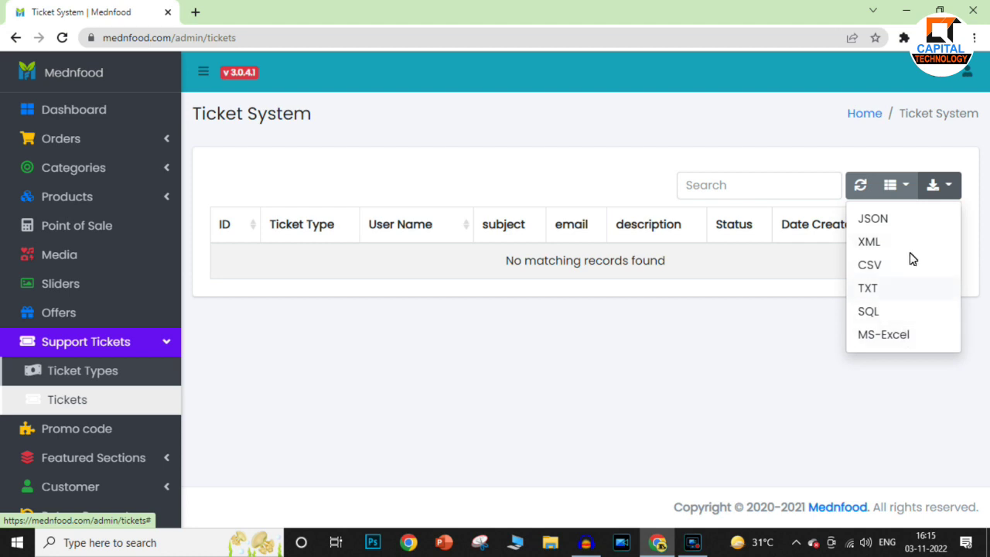
left_click(907, 185)
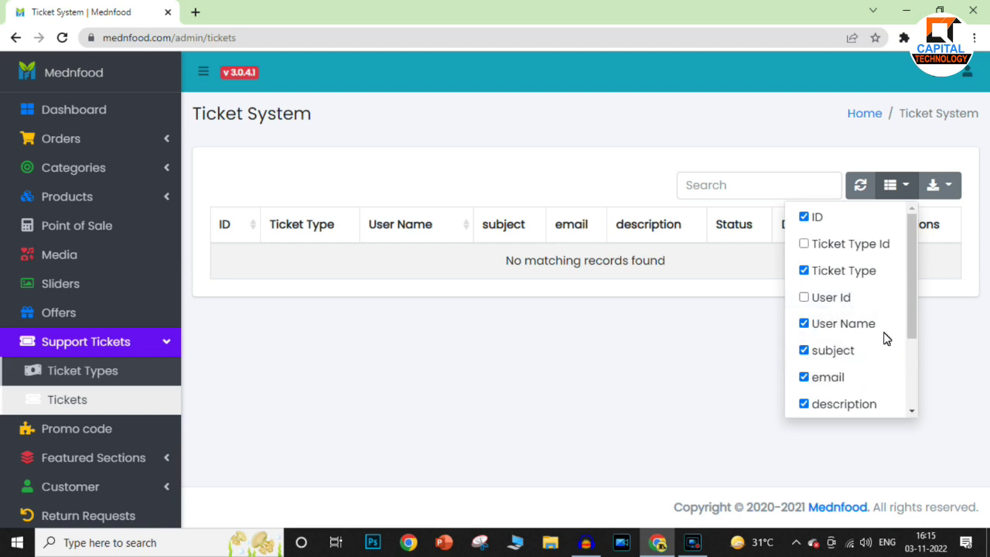
left_click(855, 161)
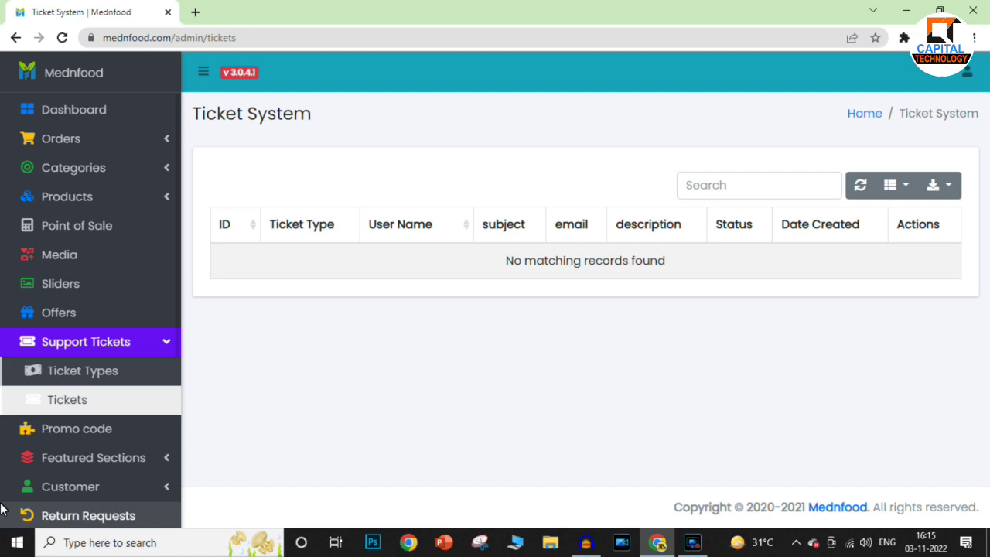
Open the Promo code page, look over the columns of the promo code table, and open the Add Promo Code form
left_click(109, 433)
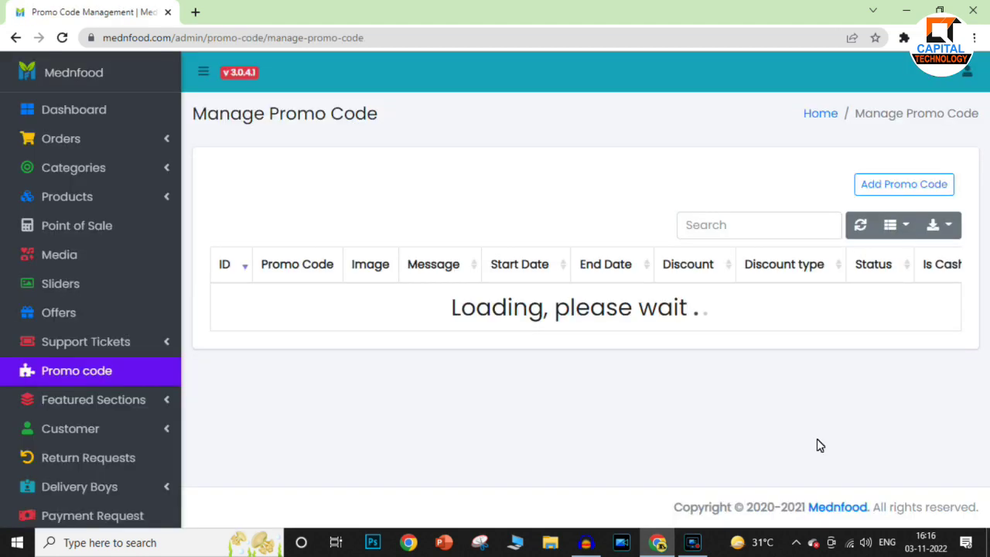
left_click_drag(639, 332, 509, 337)
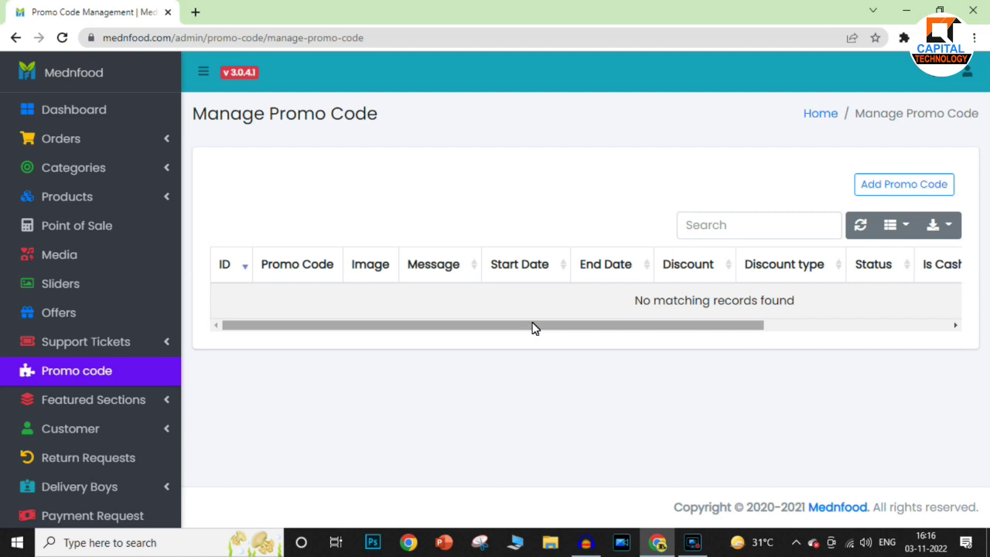
left_click(904, 186)
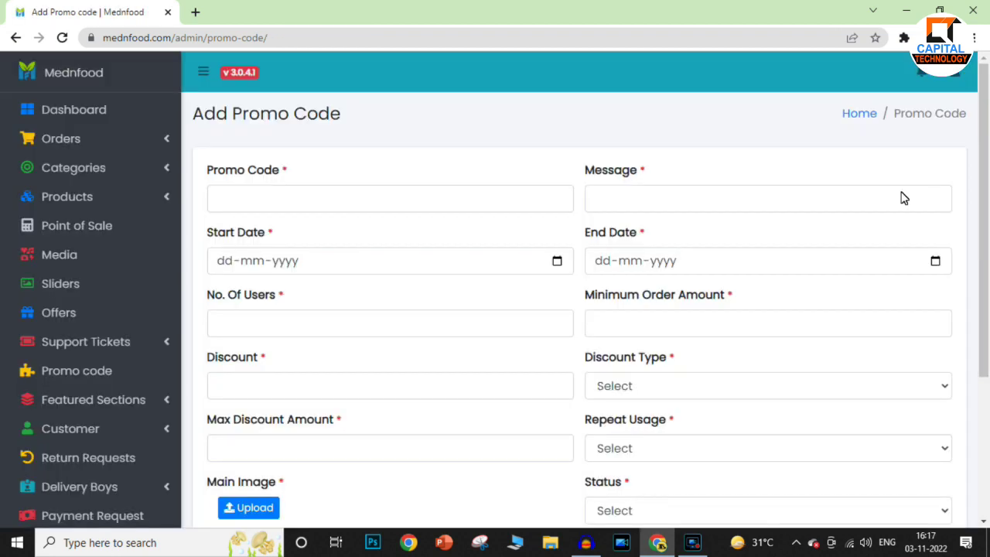
Go through the form's Promo Code, Message, Start Date, End Date and No. Of Users fields without filling them in
scroll(987, 198, "down", 1)
left_click_drag(987, 198, 960, 185)
left_click(462, 186)
left_click(621, 184)
left_click(403, 254)
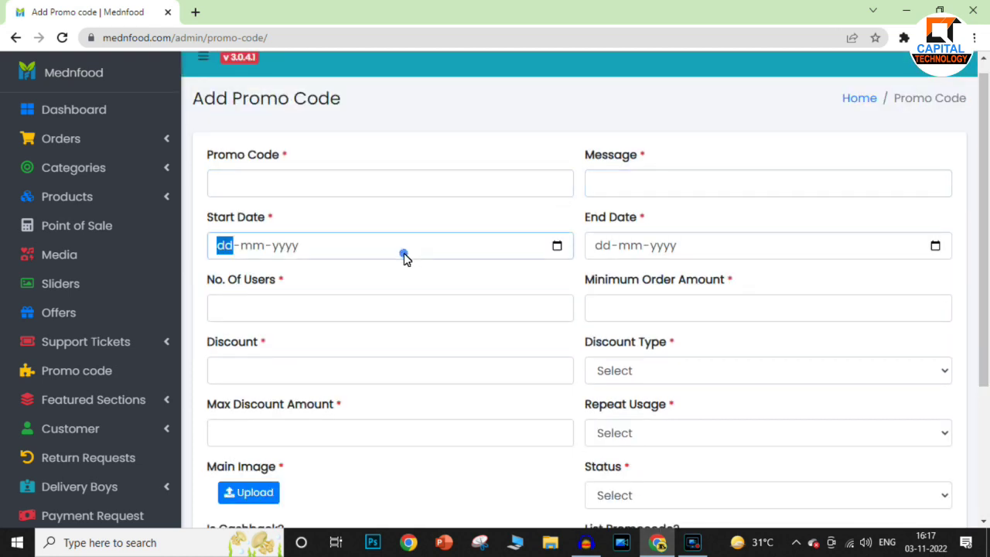
left_click(705, 244)
left_click(357, 322)
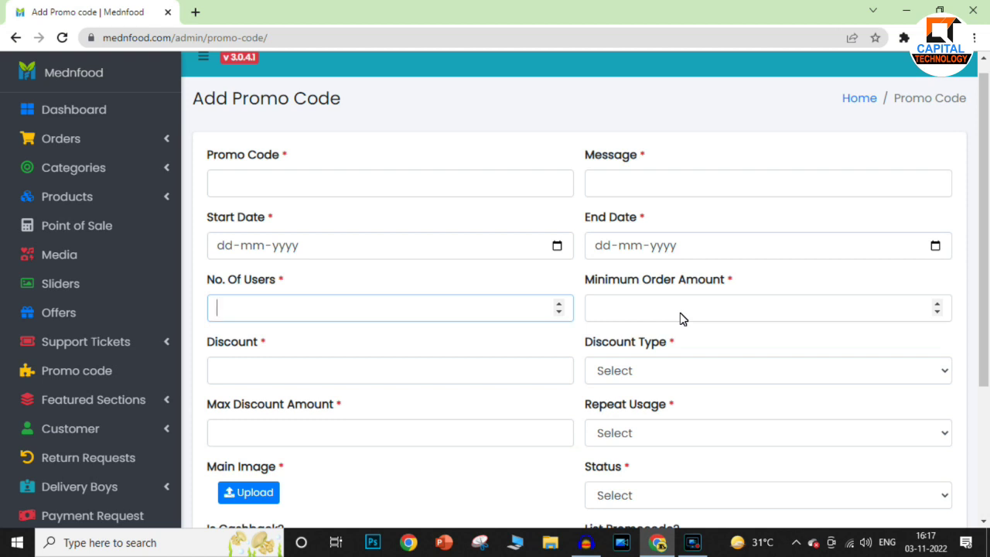
Examine the Discount and Max Discount Amount fields and view the Discount Type choices without selecting any
left_click(371, 382)
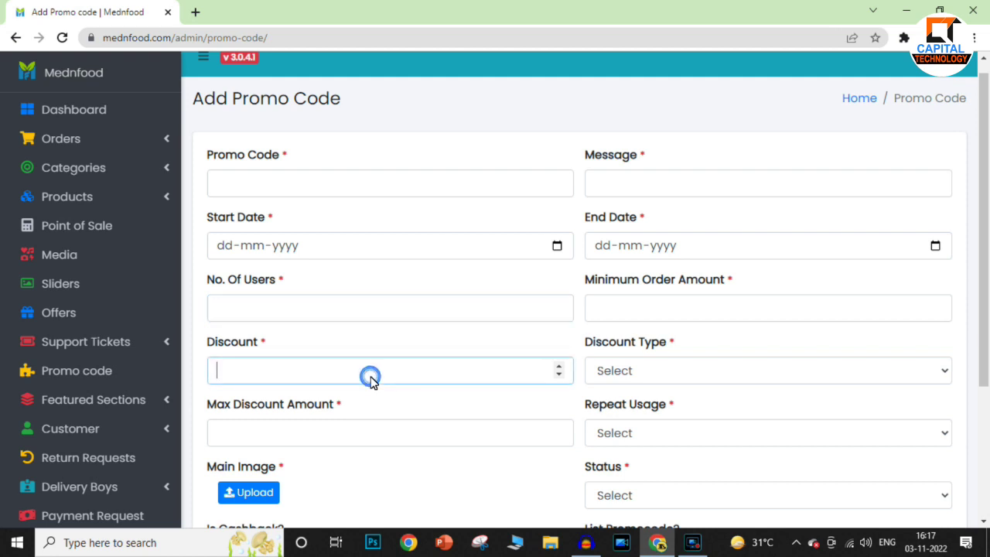
left_click(707, 371)
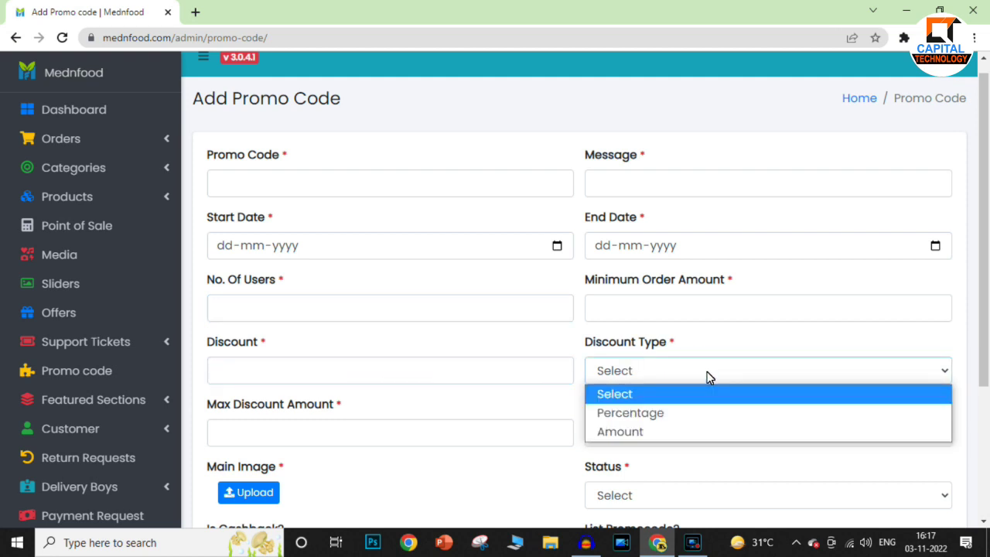
left_click(708, 372)
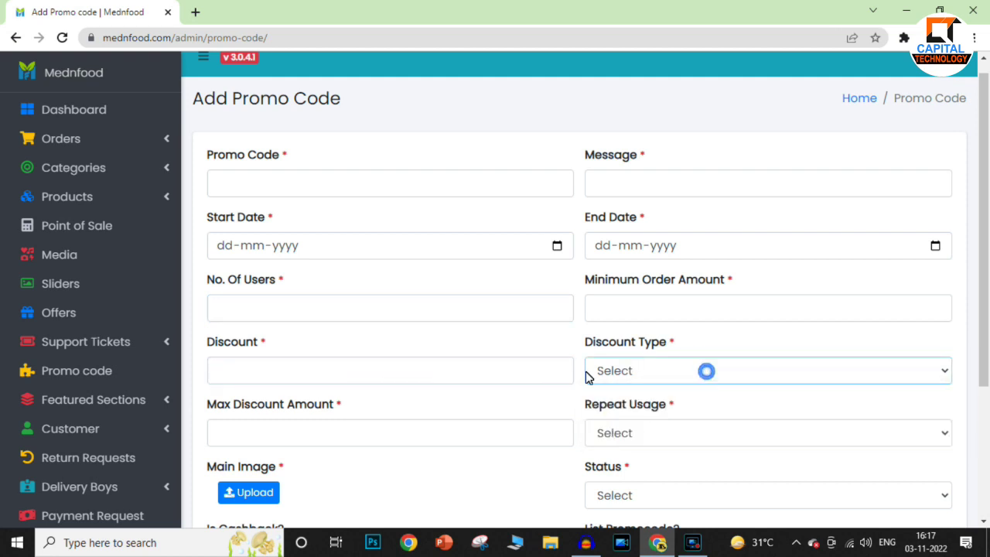
left_click(354, 438)
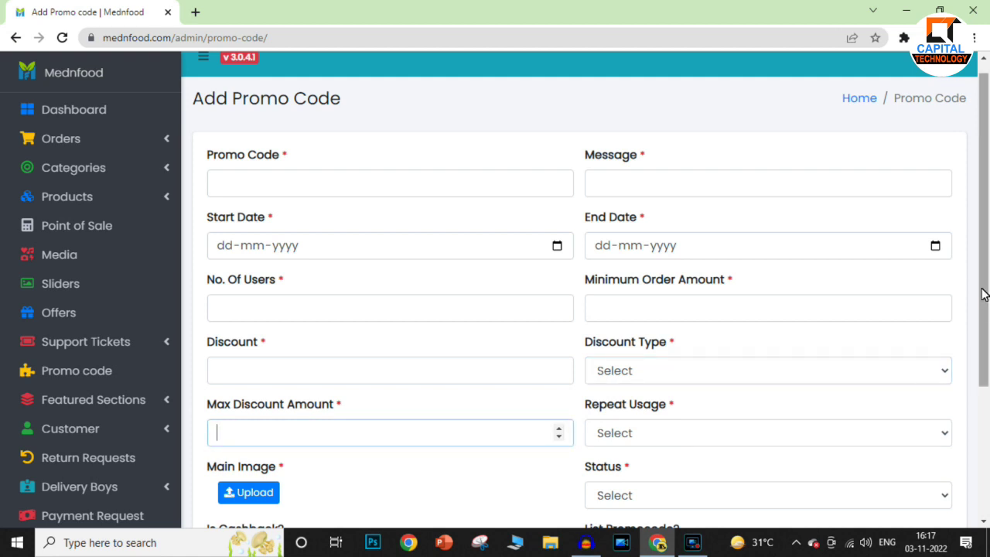
View the Repeat Usage and Status choices of the promo code form without selecting any
scroll(984, 292, "down", 2)
left_click(792, 328)
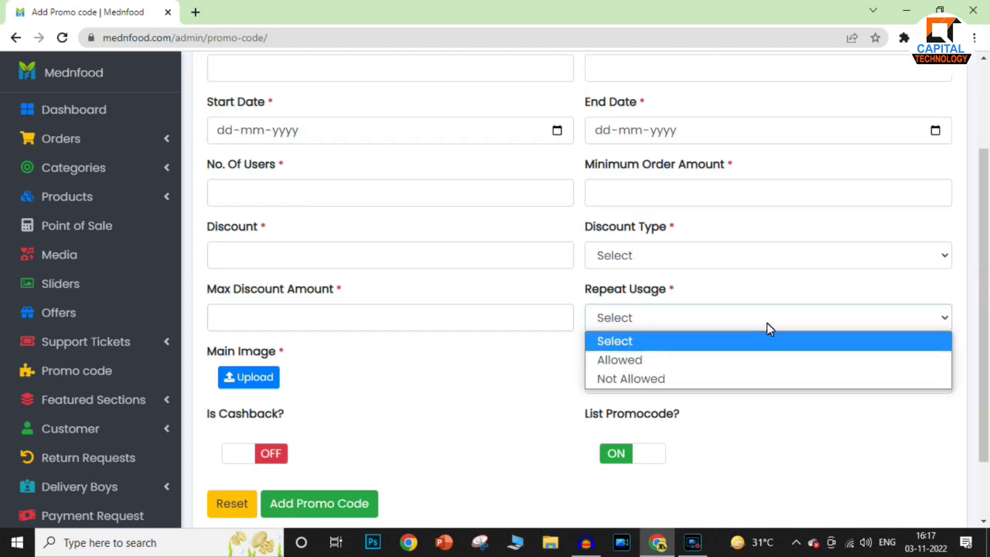
left_click(767, 321)
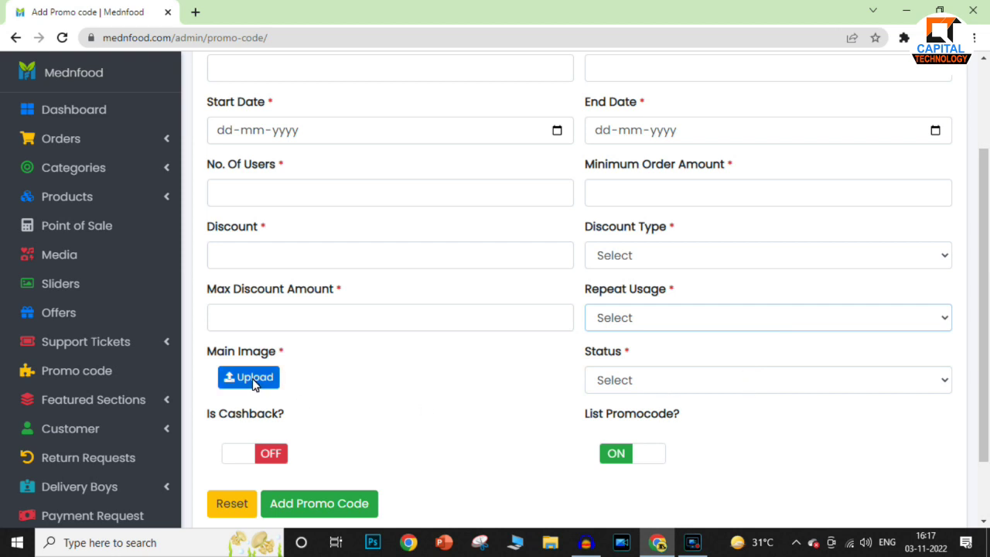
left_click(716, 381)
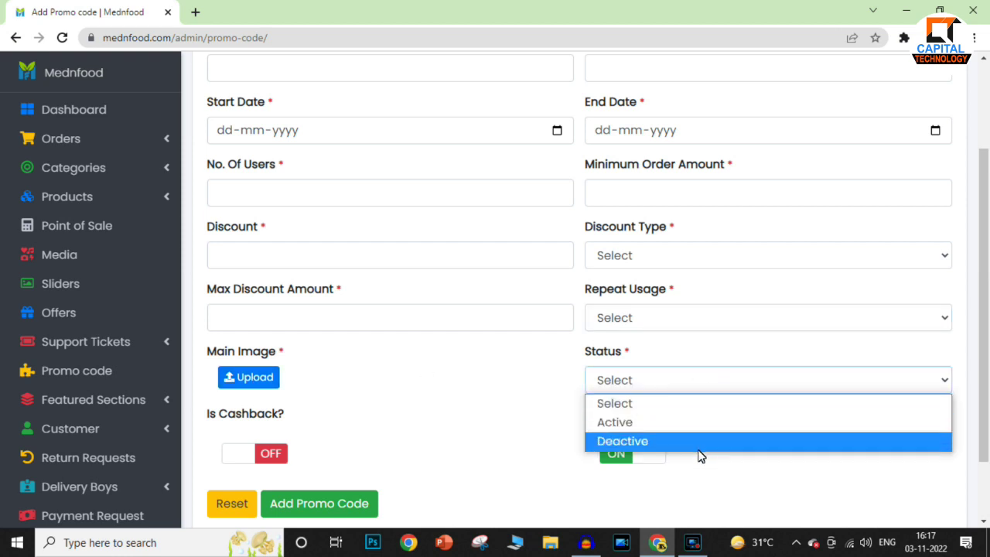
left_click(555, 401)
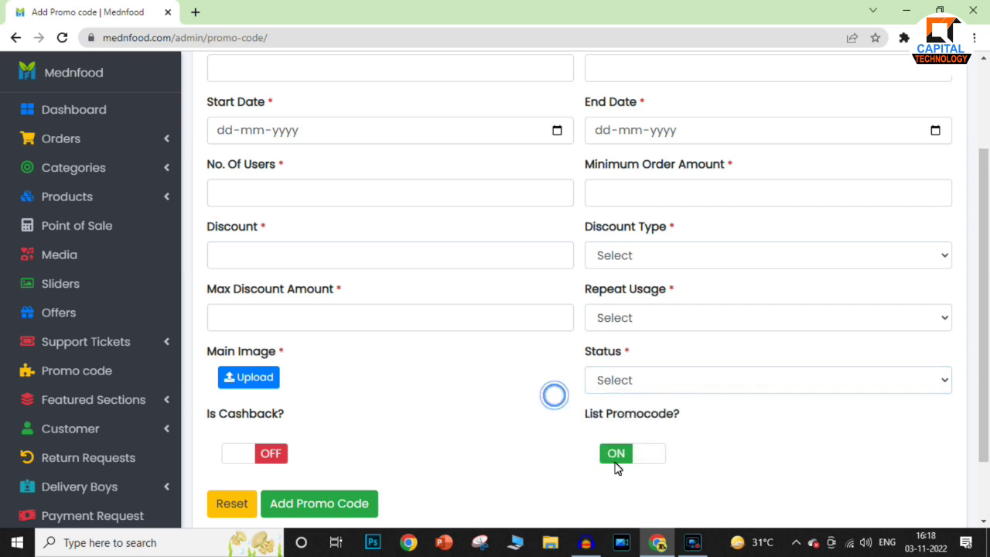
Switch List Promocode off and back on, and turn on Is Cashback for the promo code
left_click_drag(982, 328, 987, 372)
left_click(639, 414)
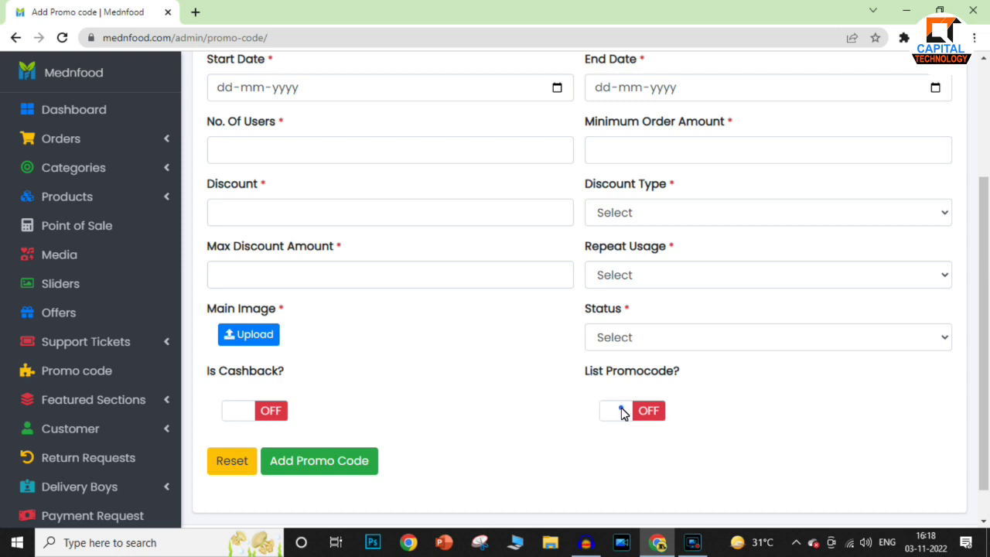
left_click(623, 414)
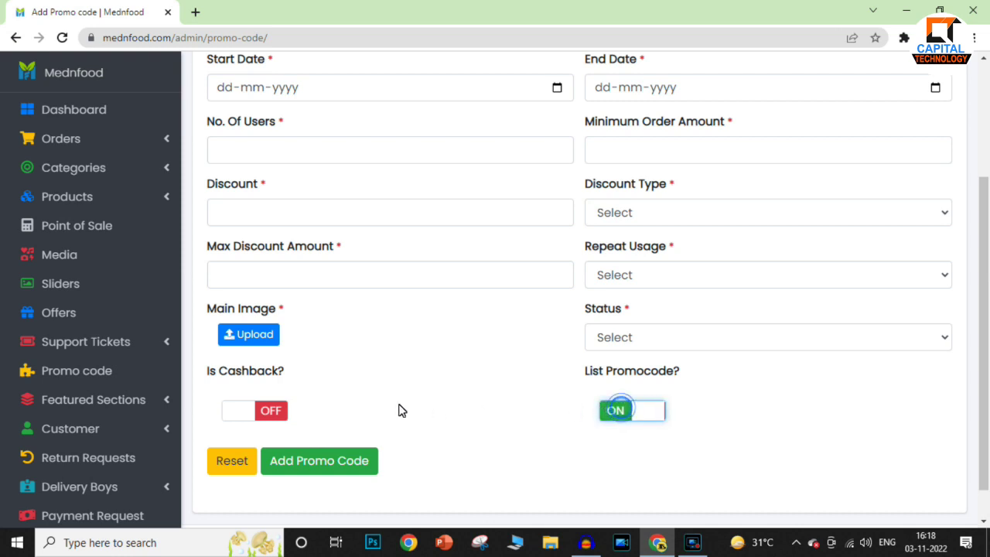
left_click(254, 413)
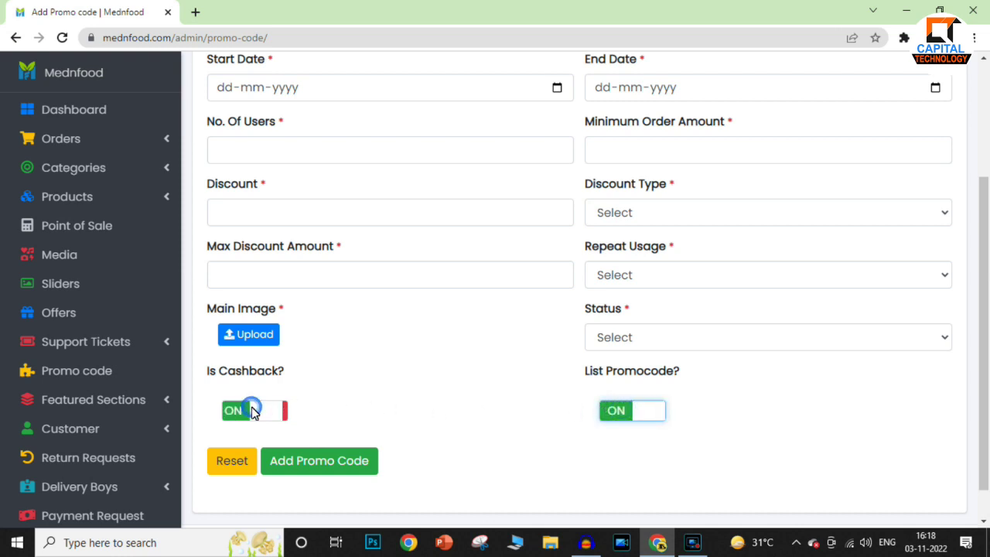
Try to add the promo code with the required fields left empty, and dismiss the error notice
left_click(318, 460)
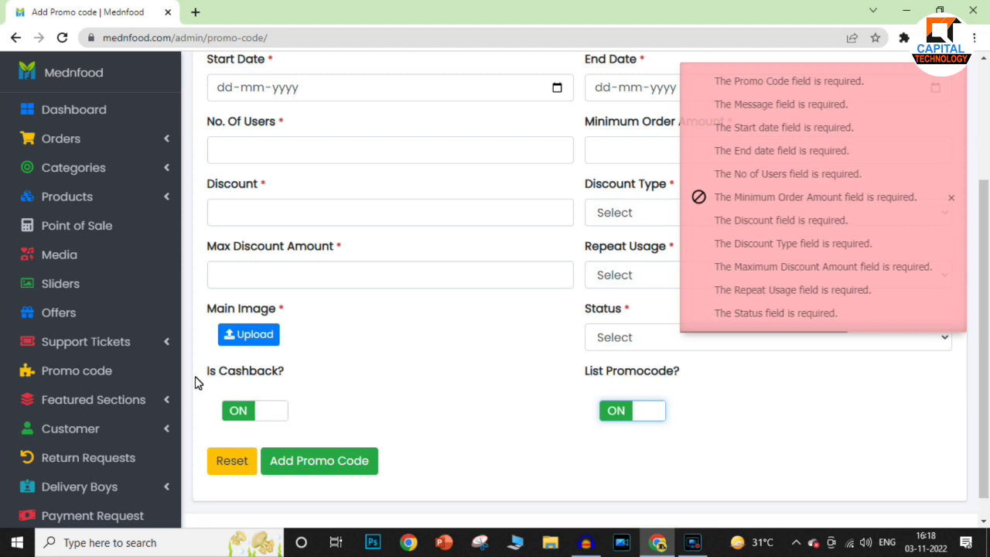
left_click(951, 200)
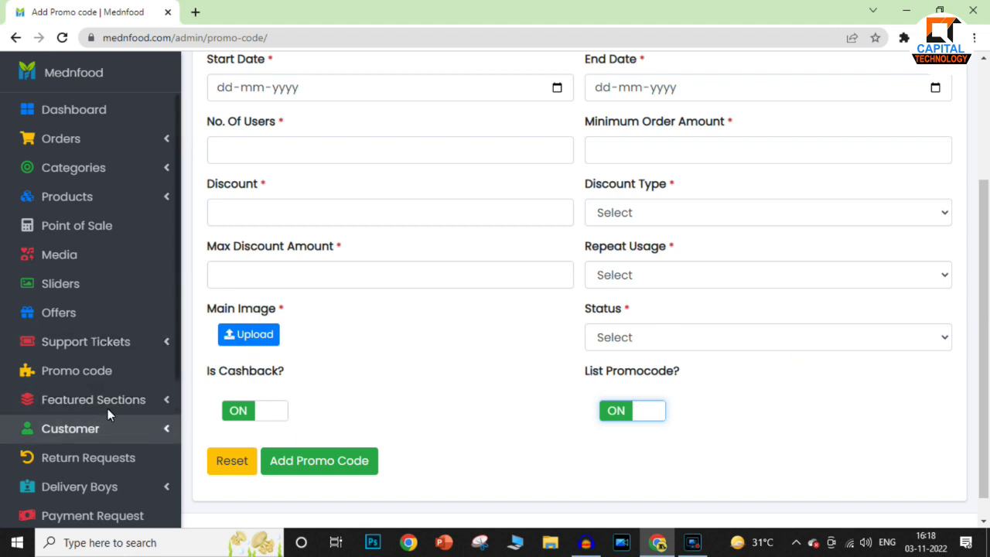
Open Manage Sections under Featured Sections and examine the title and short description fields and the available categories without selecting any
scroll(177, 355, "down", 2)
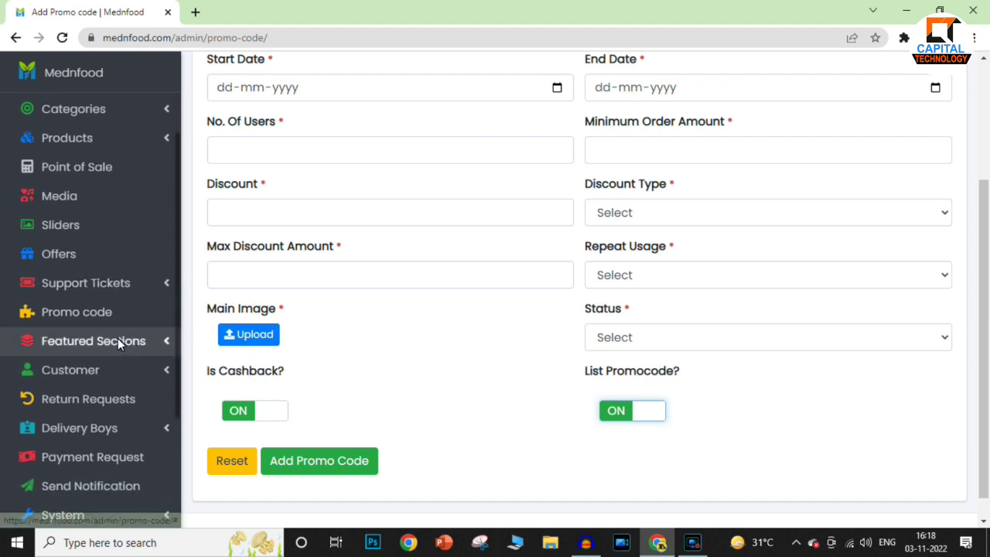
left_click(121, 343)
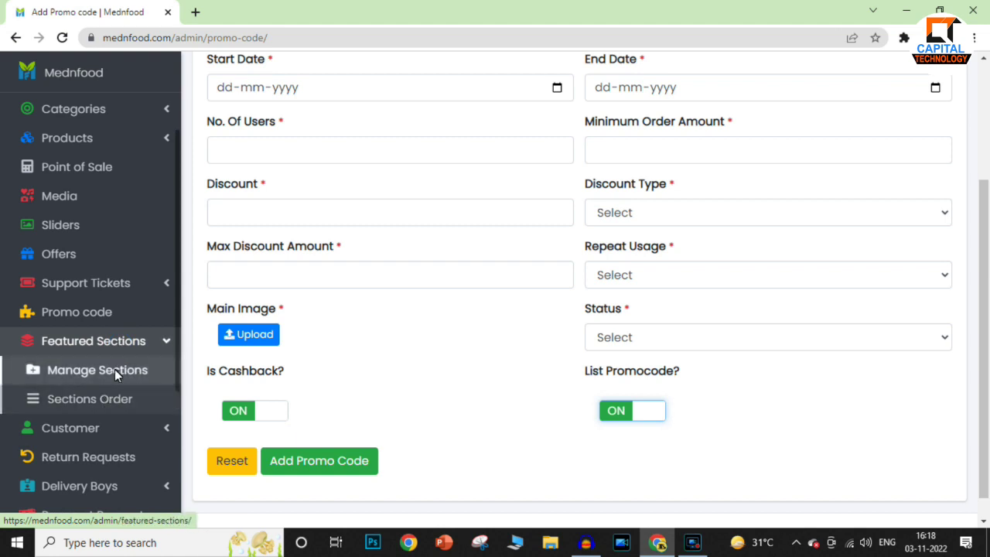
left_click(115, 369)
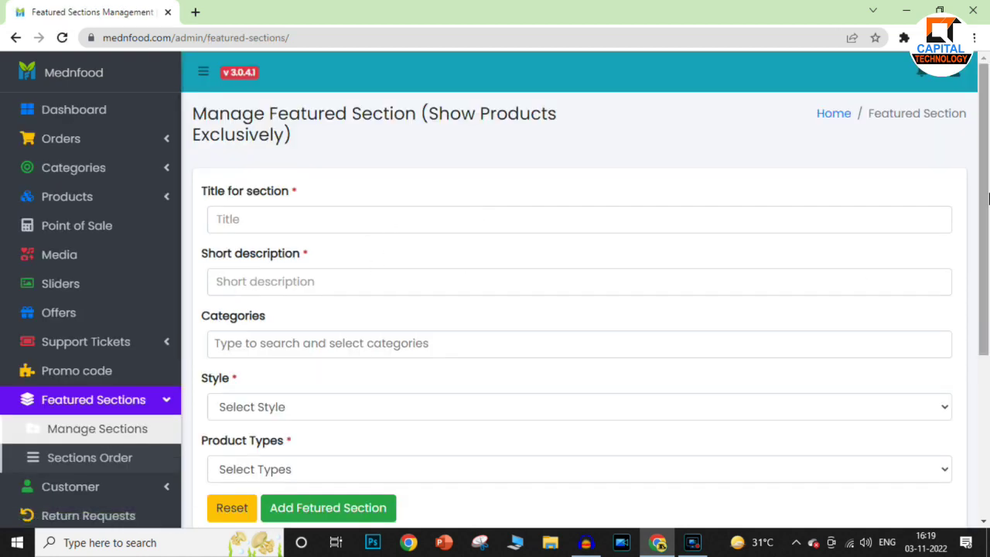
scroll(325, 213, "down", 1)
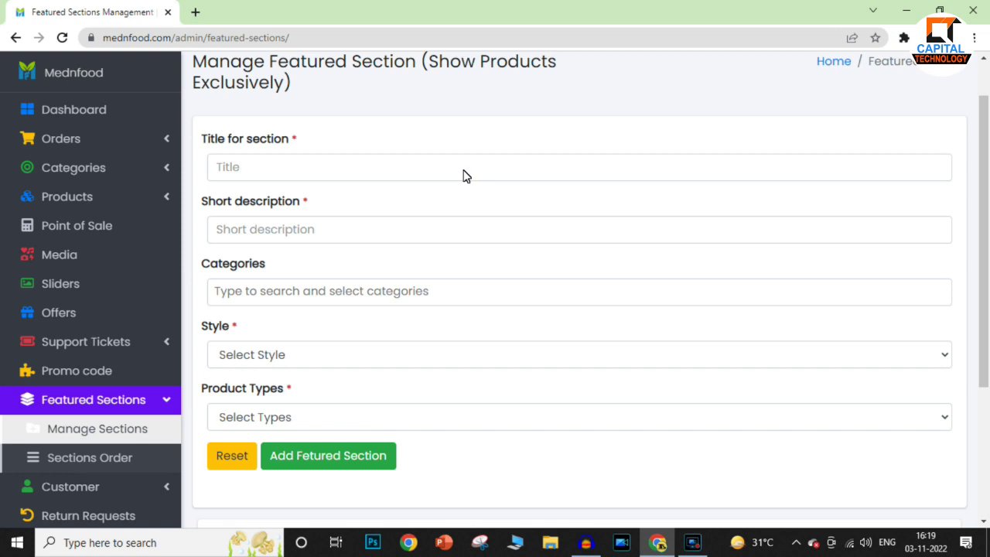
left_click(291, 174)
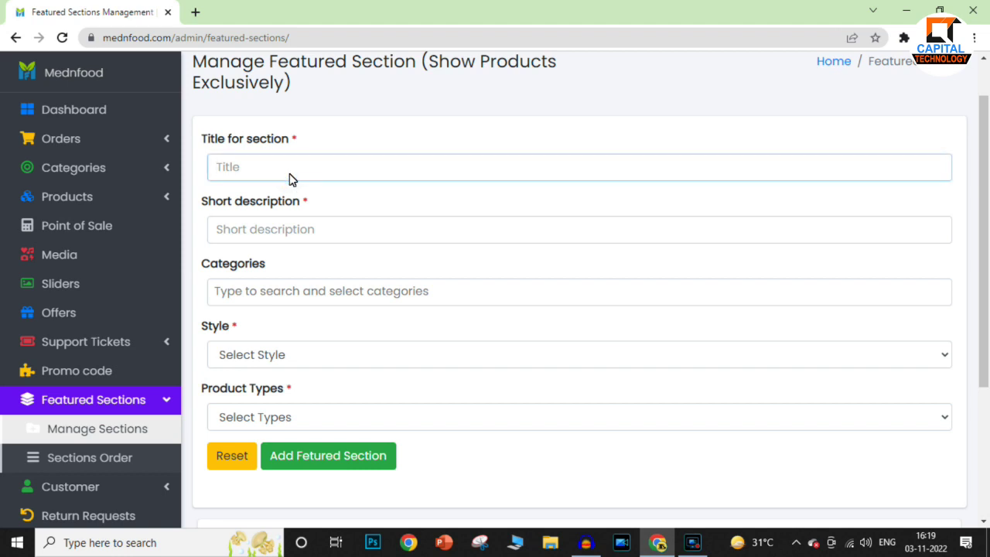
left_click(263, 238)
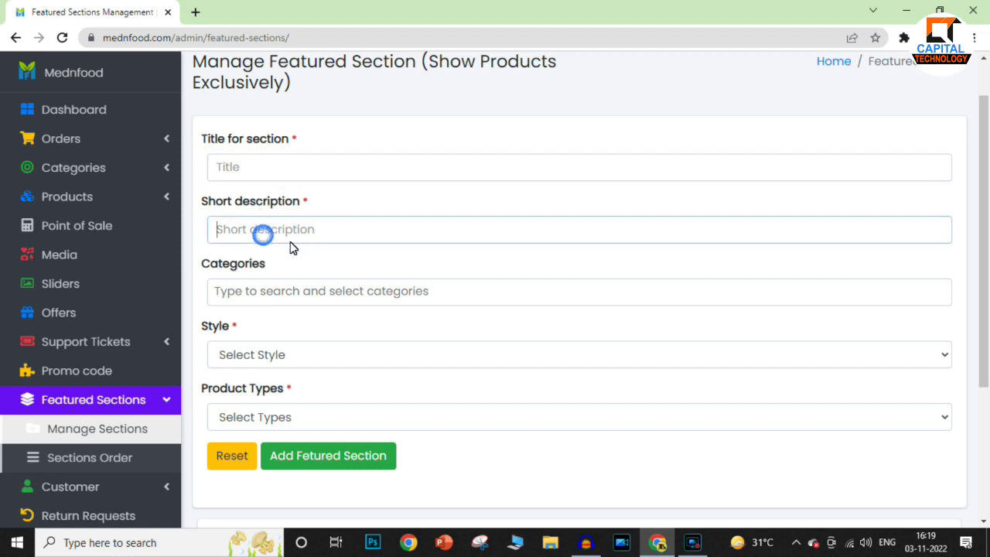
left_click(273, 297)
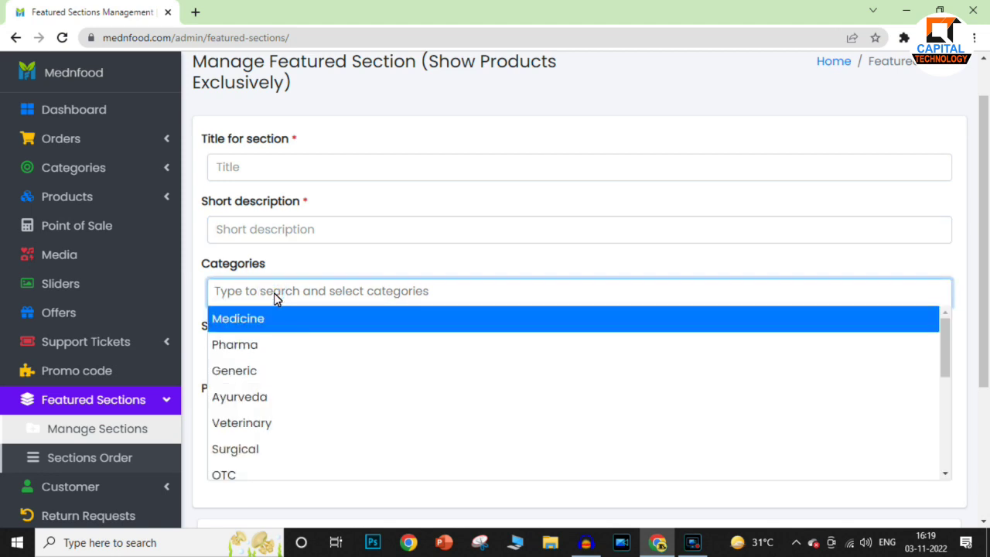
key("Escape")
left_click(312, 256)
View the Style and Product Types choices without selecting any, and look over the Featured Section table below the form
left_click(294, 356)
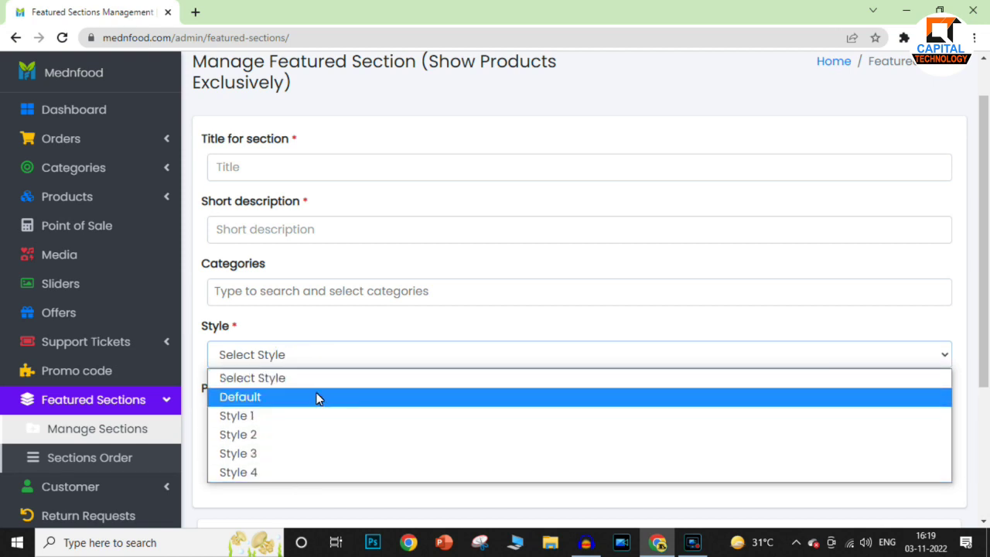
left_click(351, 318)
left_click(310, 417)
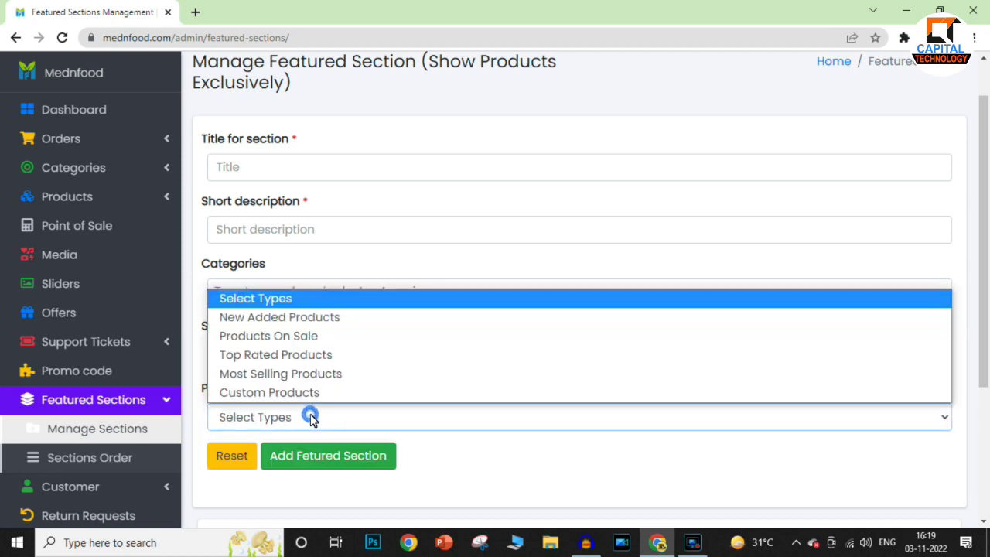
left_click(382, 265)
scroll(867, 293, "down", 1)
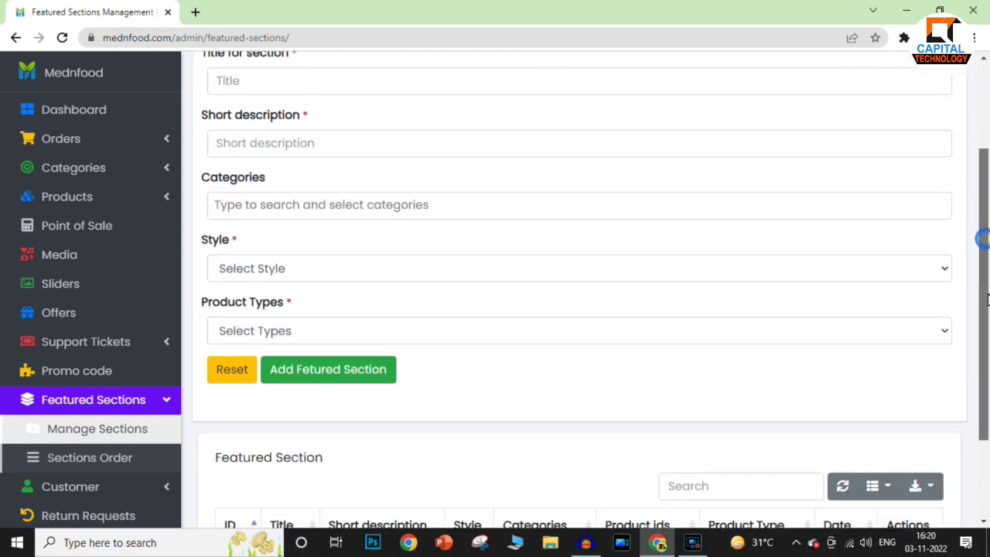
left_click_drag(988, 218, 988, 294)
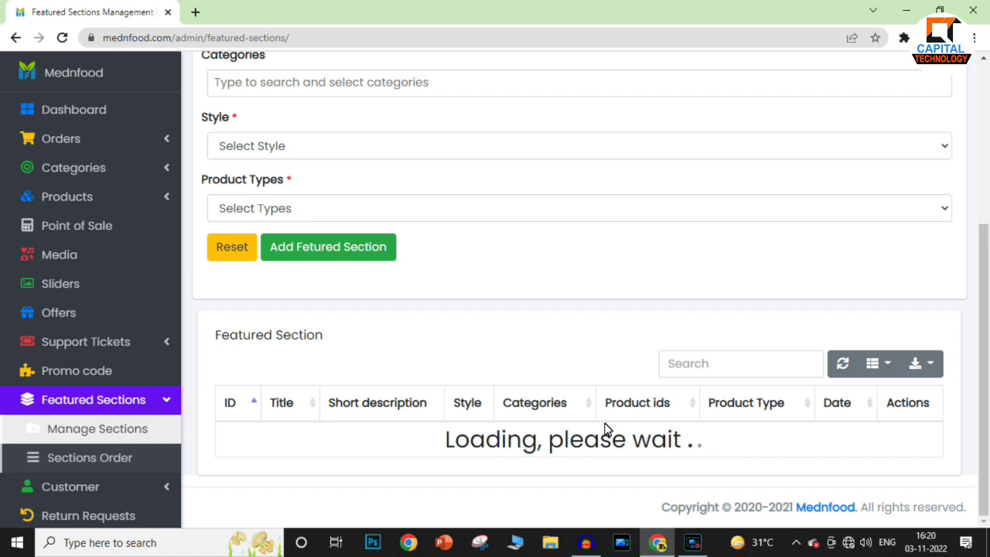
Open the Sections Order page and examine the section list and its Save option without reordering anything
left_click(105, 458)
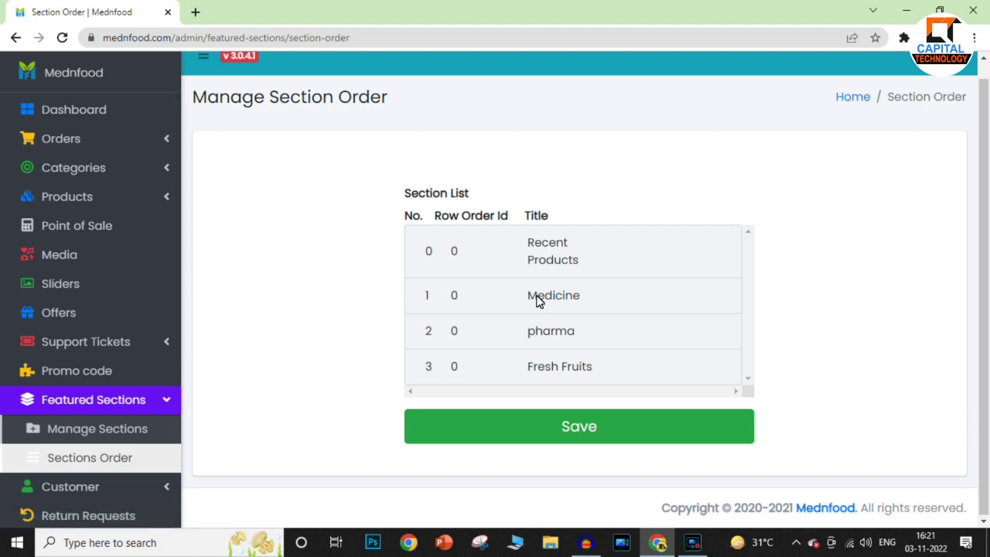
mouse_move(538, 302)
left_mouse_down()
mouse_move(533, 274)
mouse_move(537, 317)
mouse_move(539, 307)
left_mouse_up()
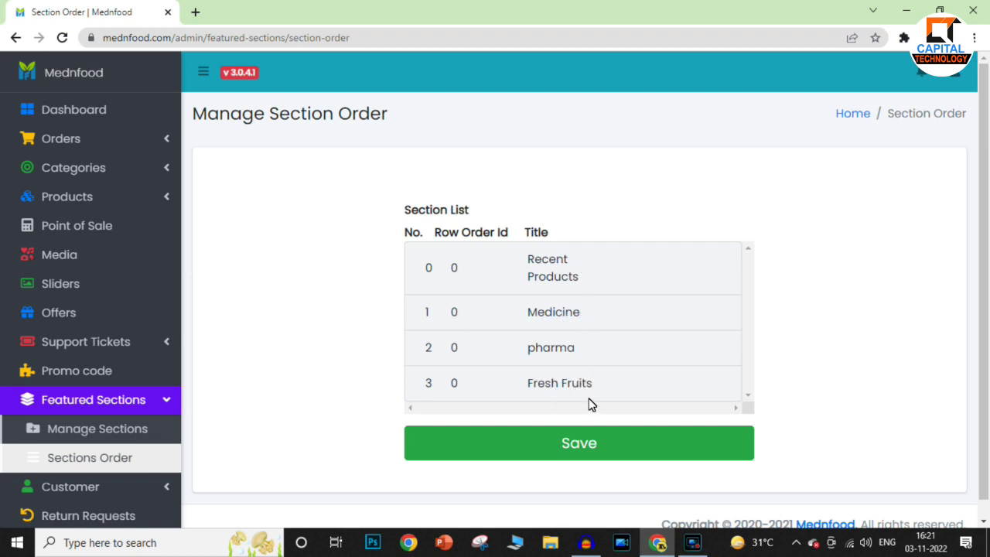
scroll(979, 163, "down", 1)
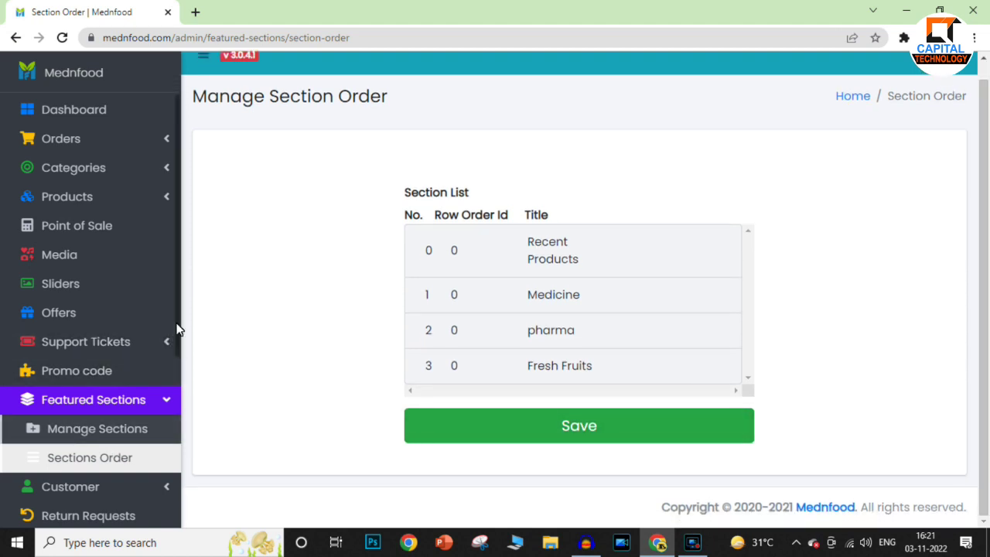
Open the View Customers page in the Customer section
scroll(176, 343, "down", 1)
left_click(128, 386)
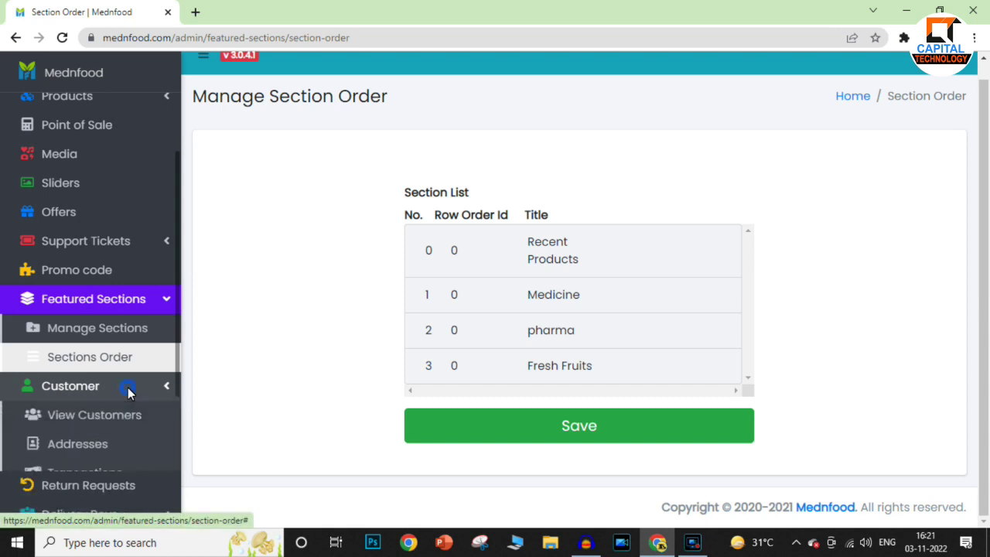
scroll(176, 341, "down", 1)
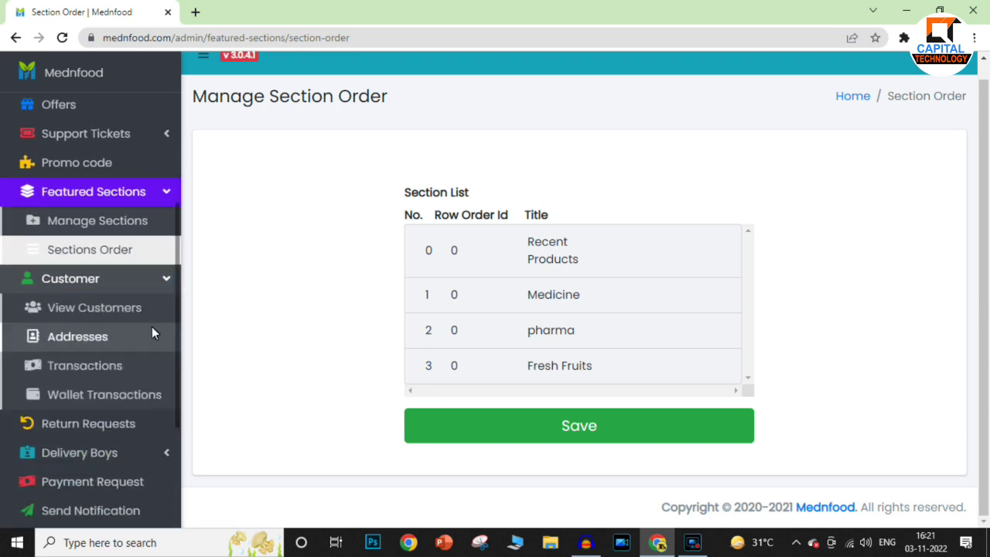
left_click(108, 309)
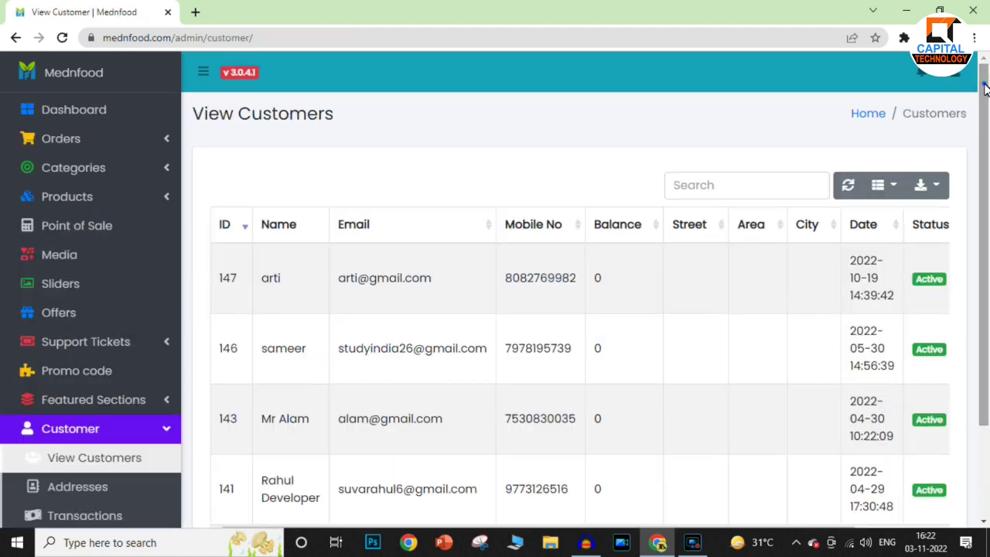
Look over the customer table, its export formats and its column choices without exporting or hiding anything
mouse_move(983, 83)
left_mouse_down()
mouse_move(988, 211)
mouse_move(988, 89)
left_mouse_up()
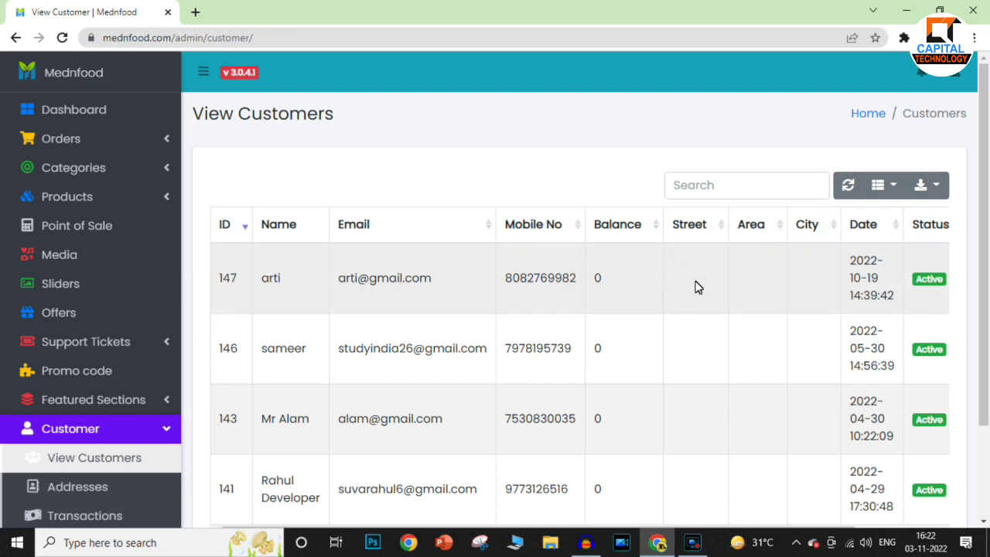
scroll(982, 301, "down", 1)
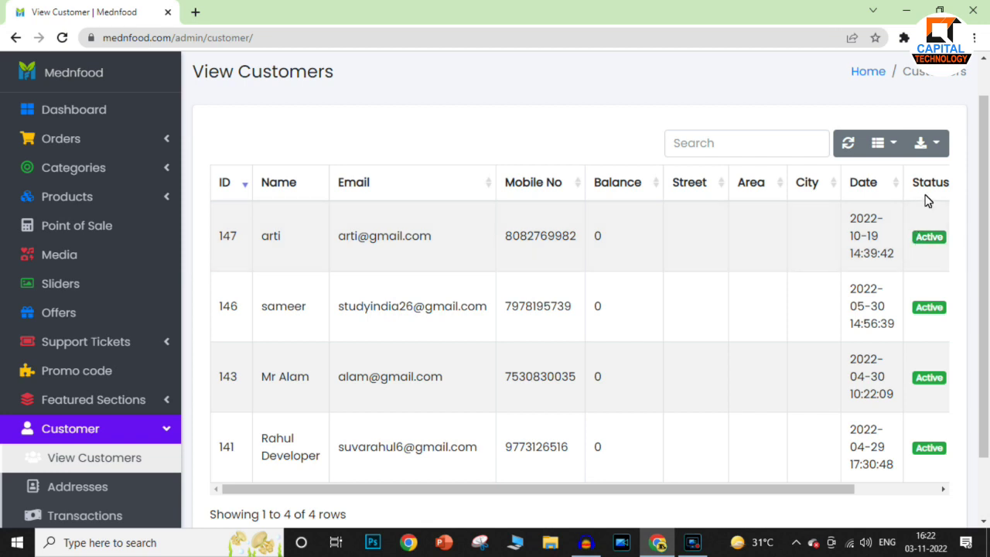
left_click(937, 146)
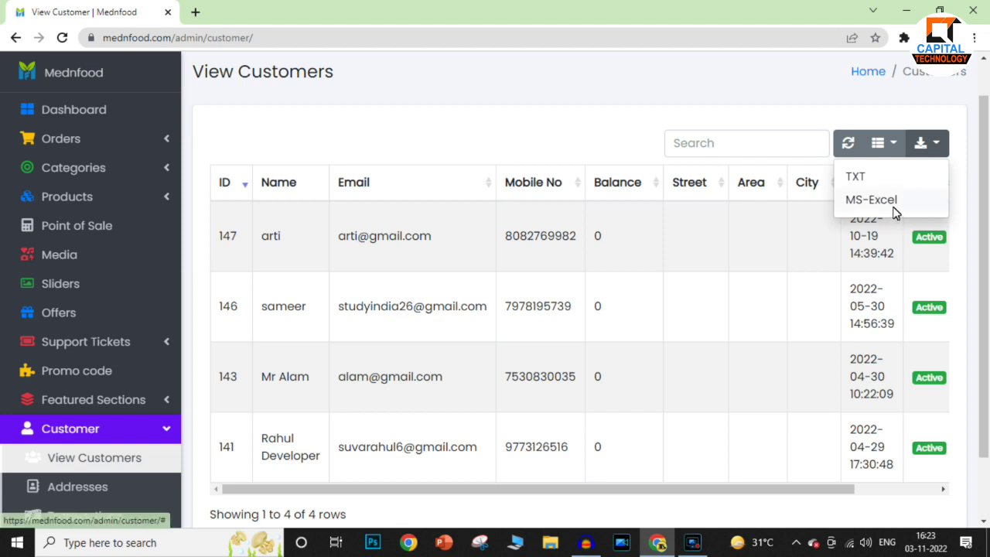
left_click(895, 143)
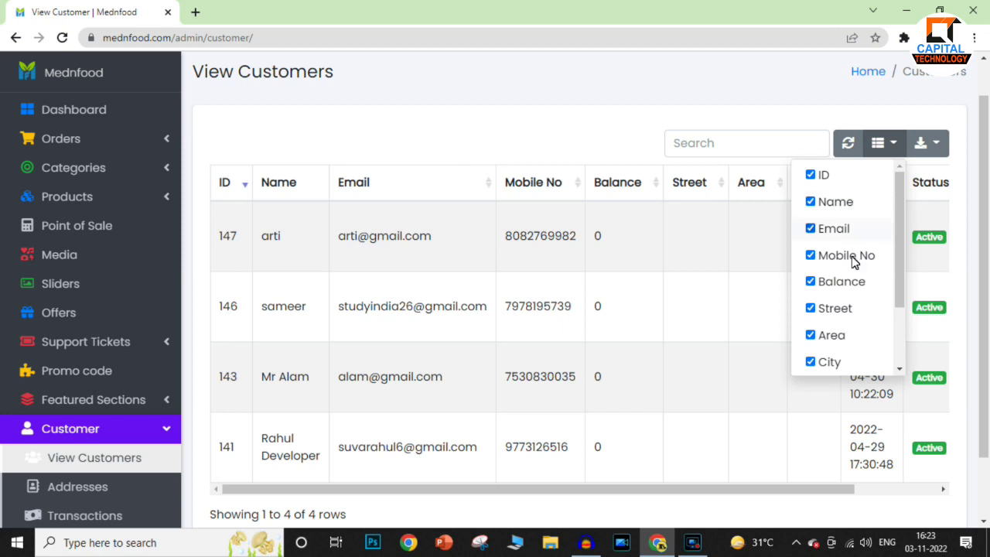
left_click(479, 145)
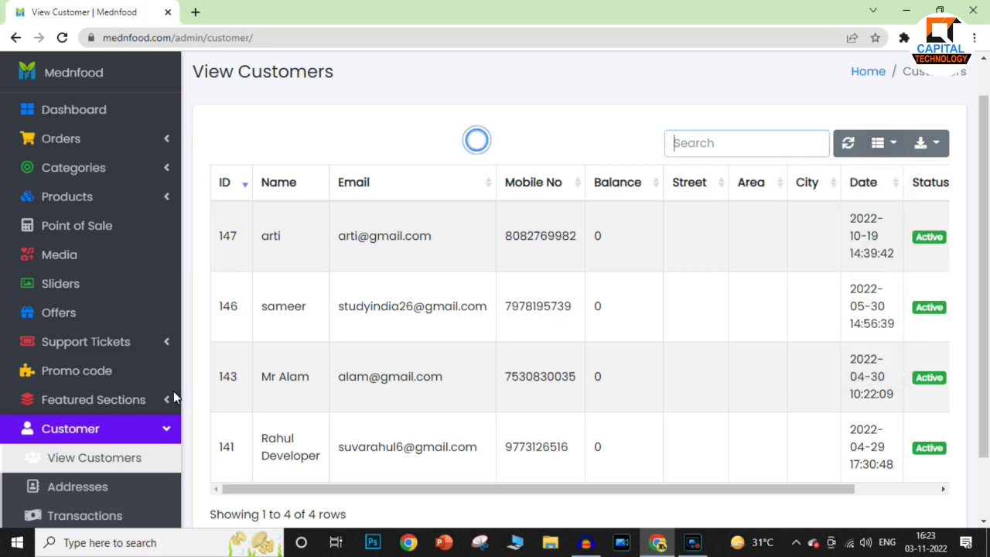
Open the Return Requests page and examine its table
left_click_drag(175, 302, 186, 383)
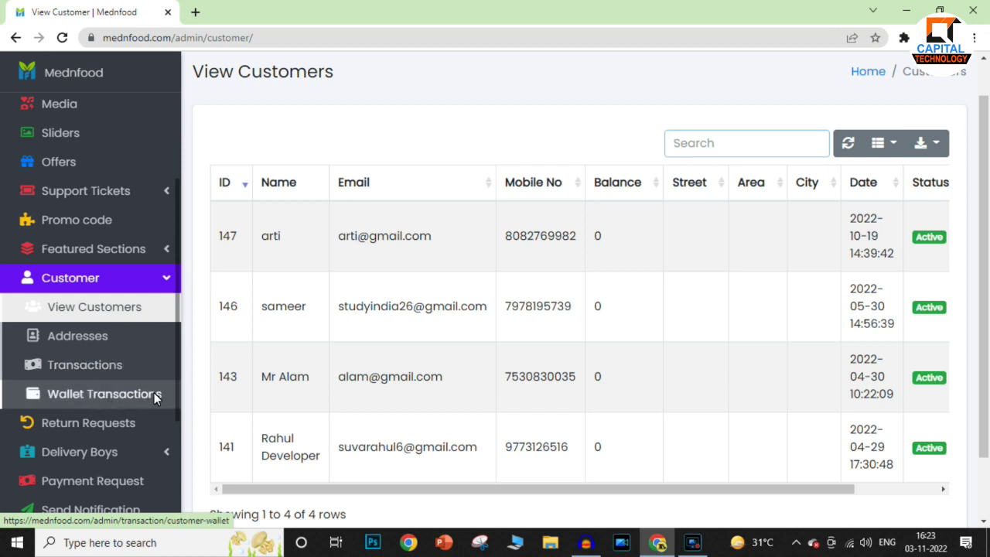
left_click_drag(180, 317, 183, 360)
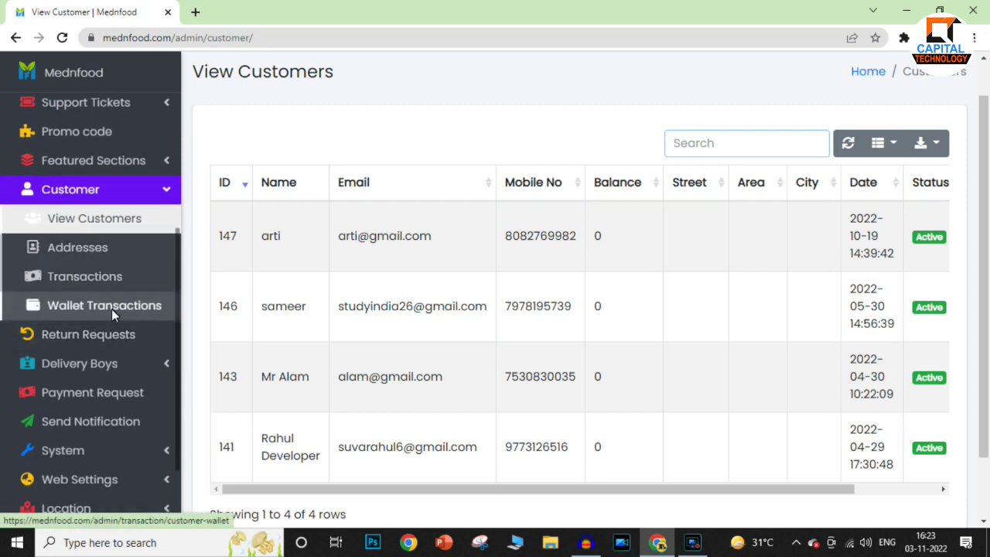
scroll(179, 267, "down", 2)
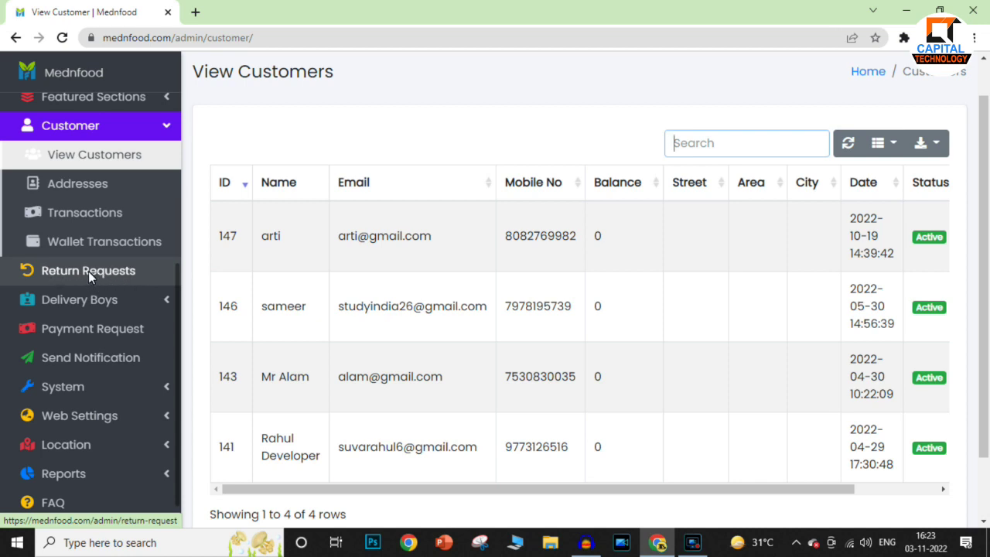
left_click(88, 271)
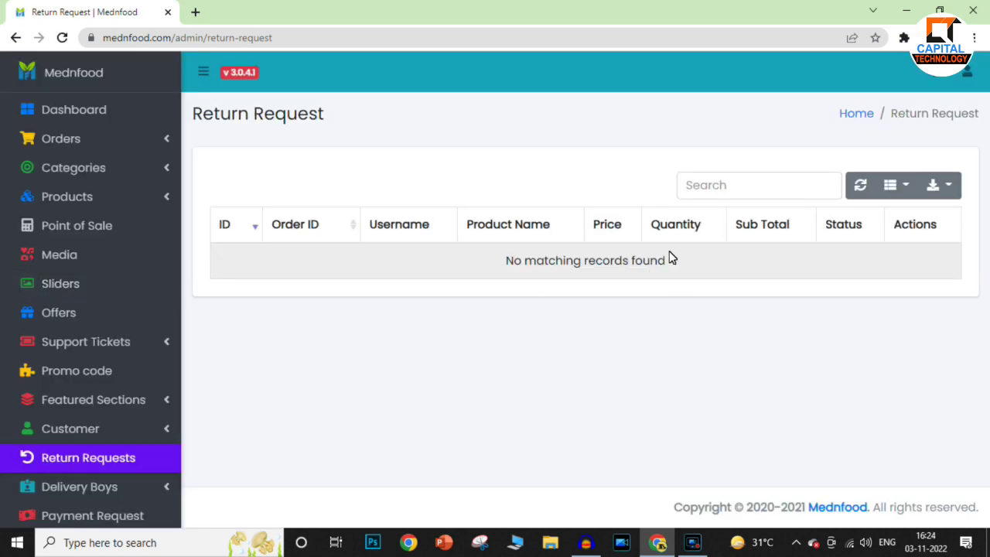
left_click_drag(506, 265, 665, 274)
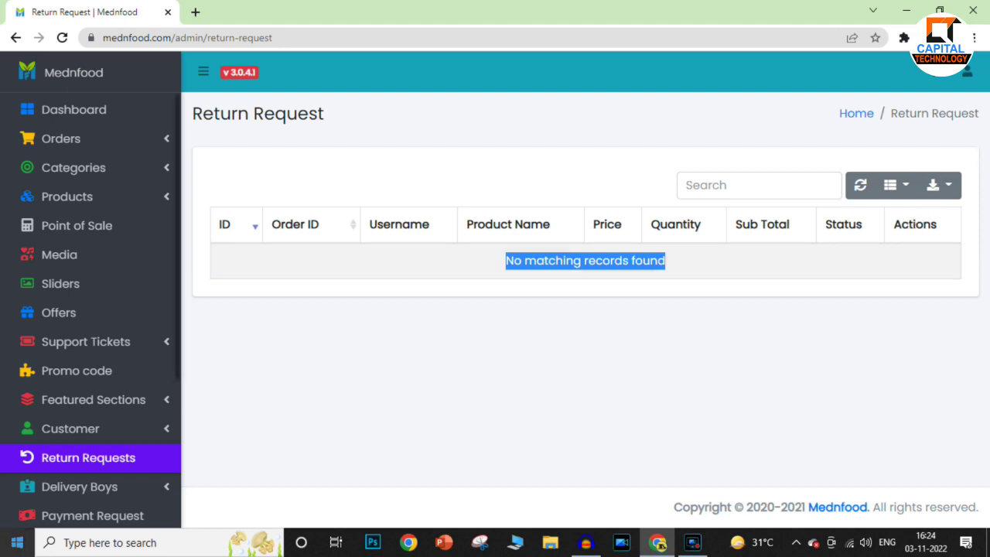
Open the Manage Delivery Boys page in the Delivery Boys section
scroll(180, 325, "down", 2)
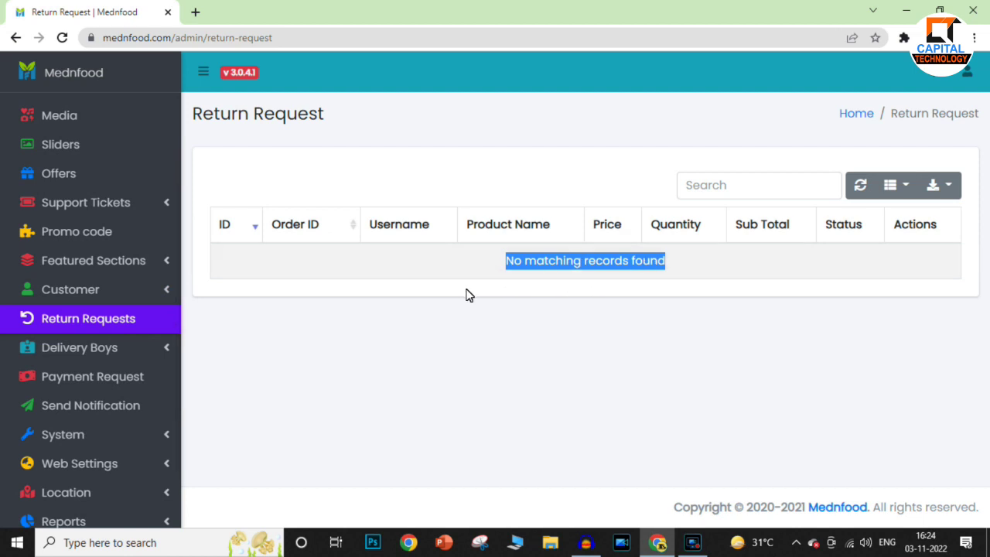
left_click(127, 347)
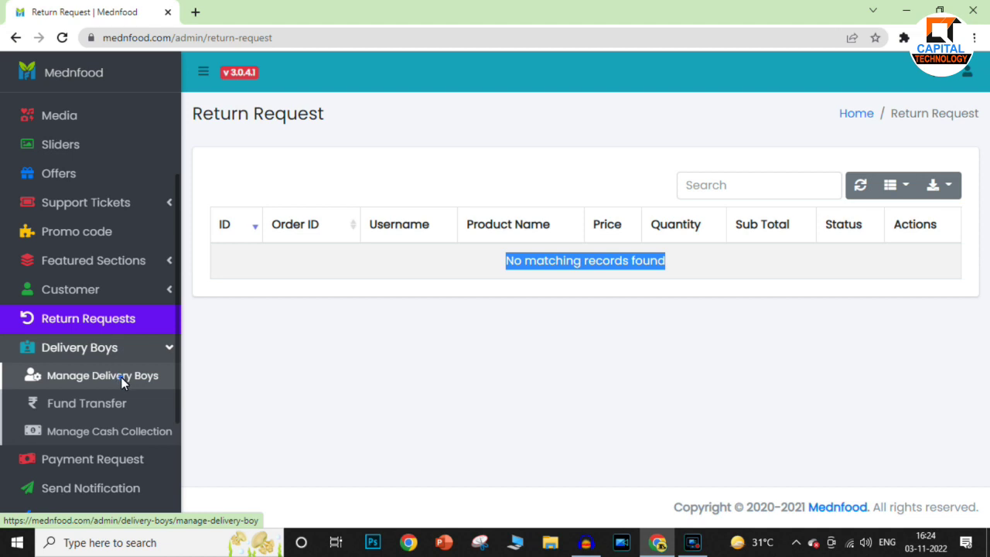
left_click(123, 376)
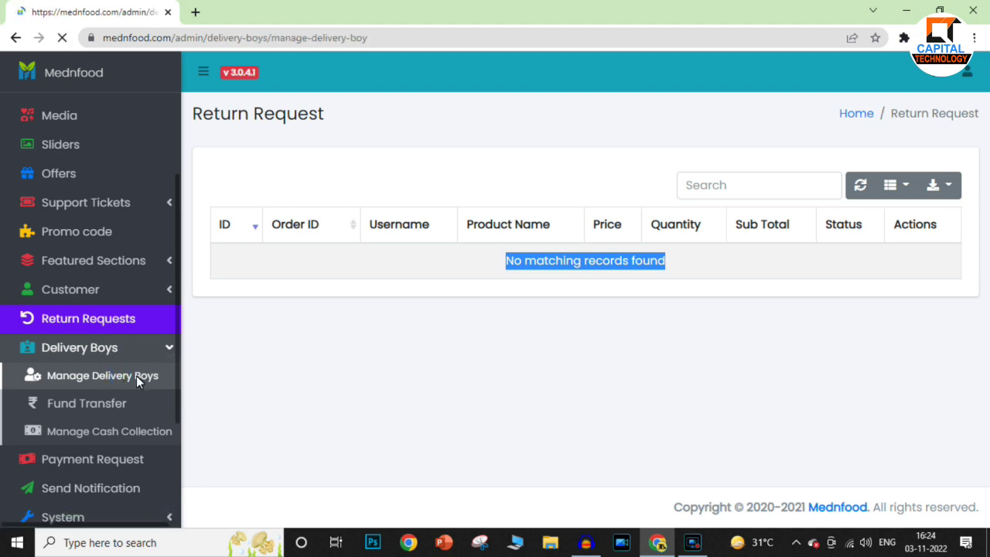
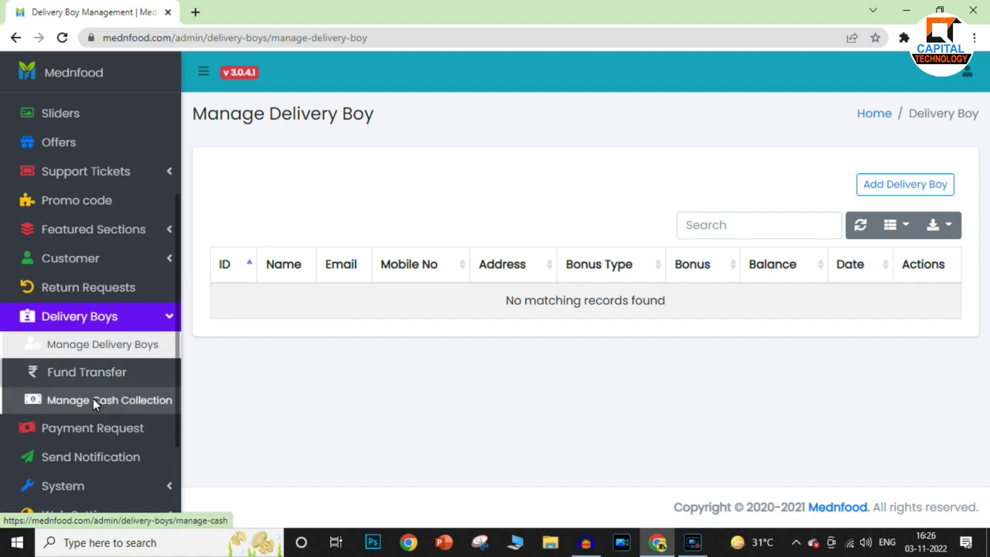
Open Manage Cash Collection under Delivery Boys and examine the collection form and the Cash To Collect column without entering anything
left_click(98, 402)
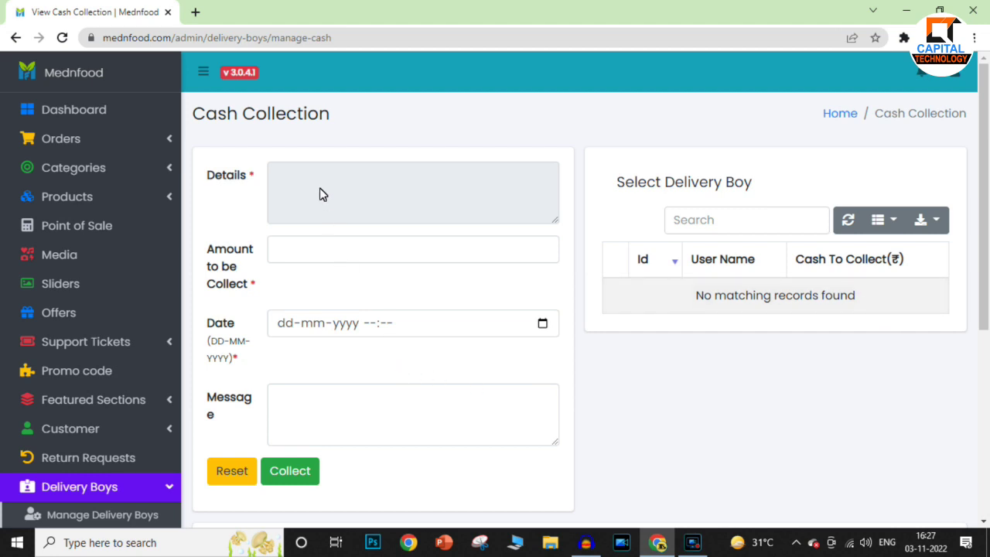
left_click(334, 260)
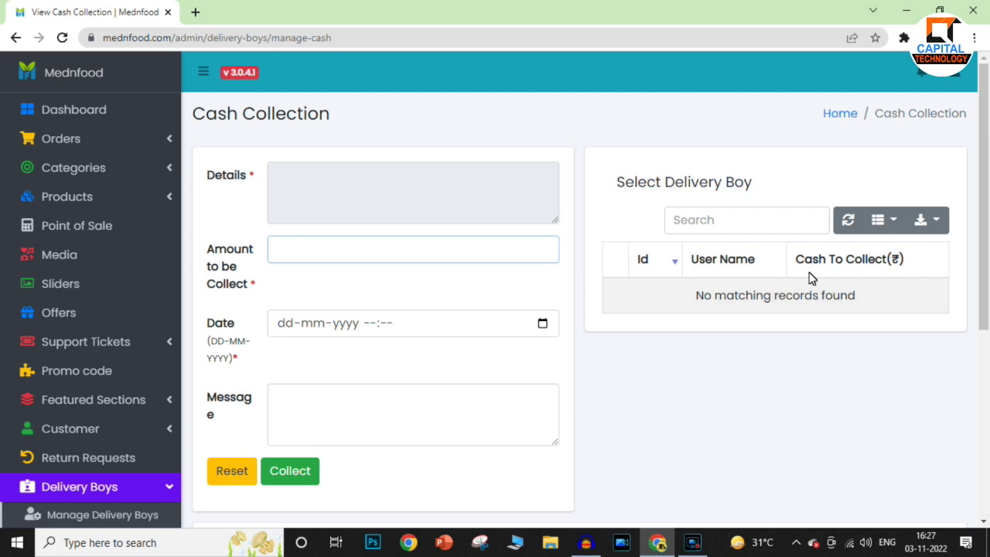
left_click_drag(887, 260, 790, 262)
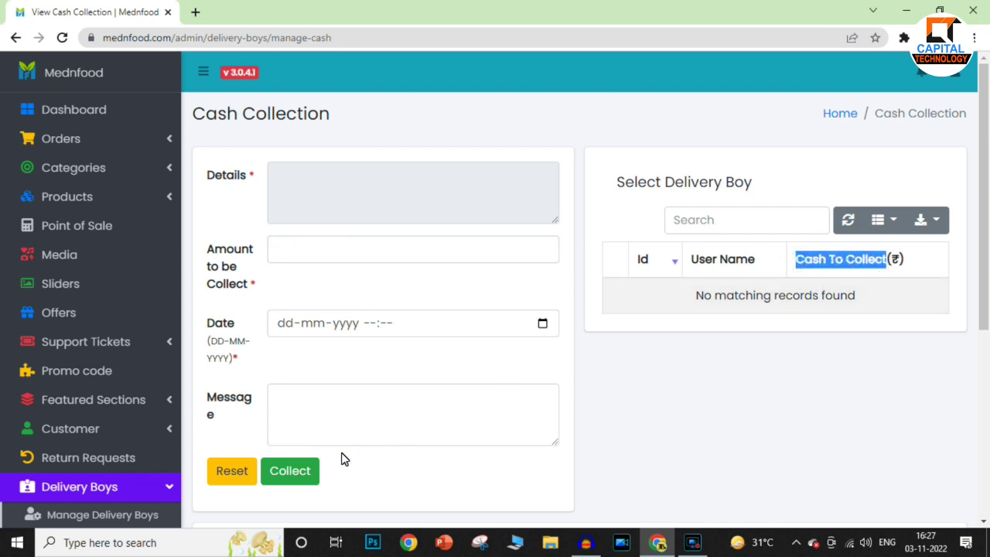
Open the Send Notification page and look over its form
scroll(176, 319, "down", 2)
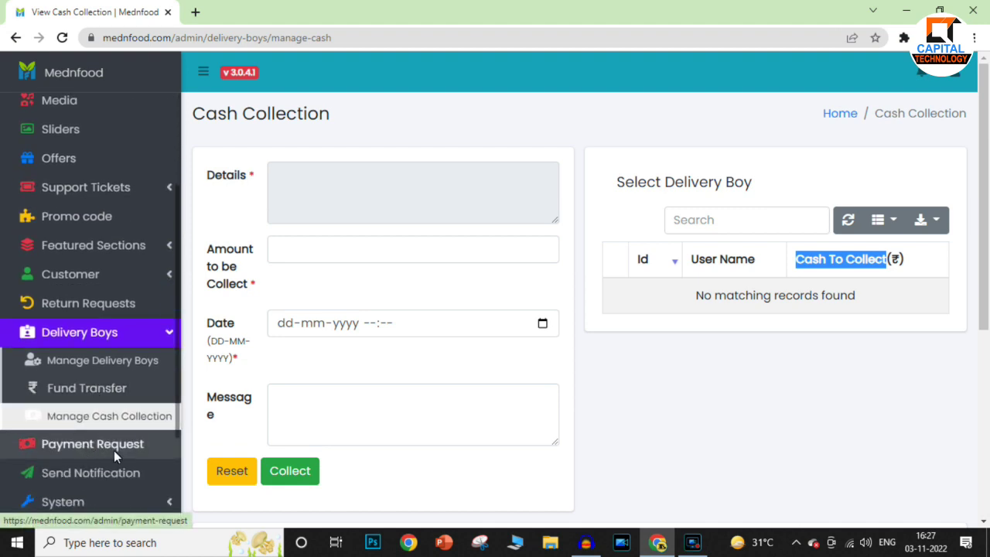
left_click_drag(179, 319, 183, 400)
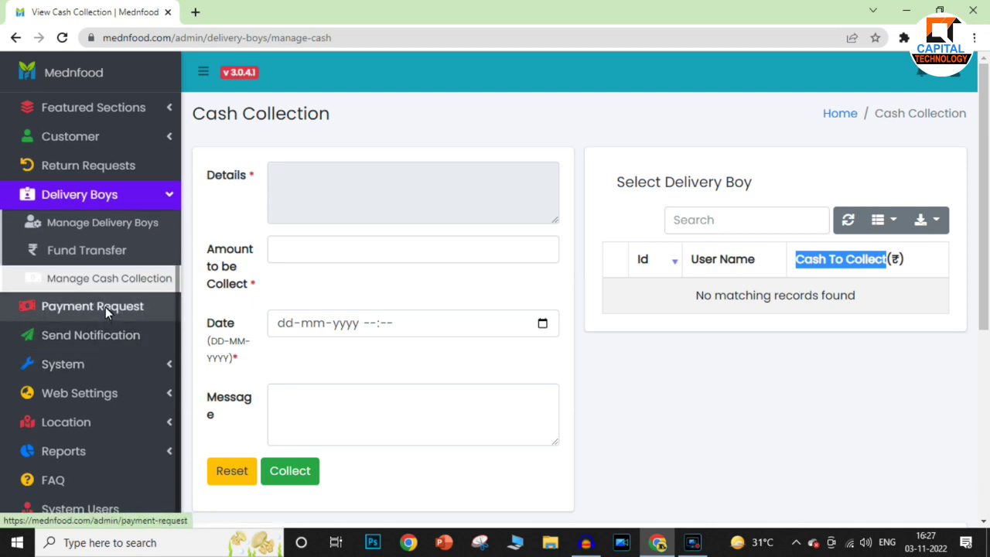
left_click(107, 337)
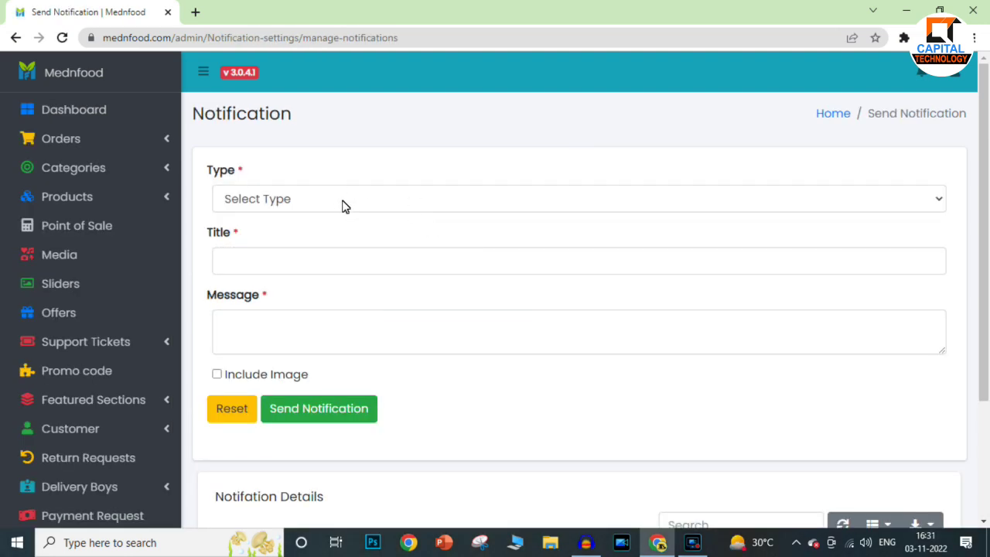
scroll(987, 132, "down", 1)
scroll(987, 132, "up", 1)
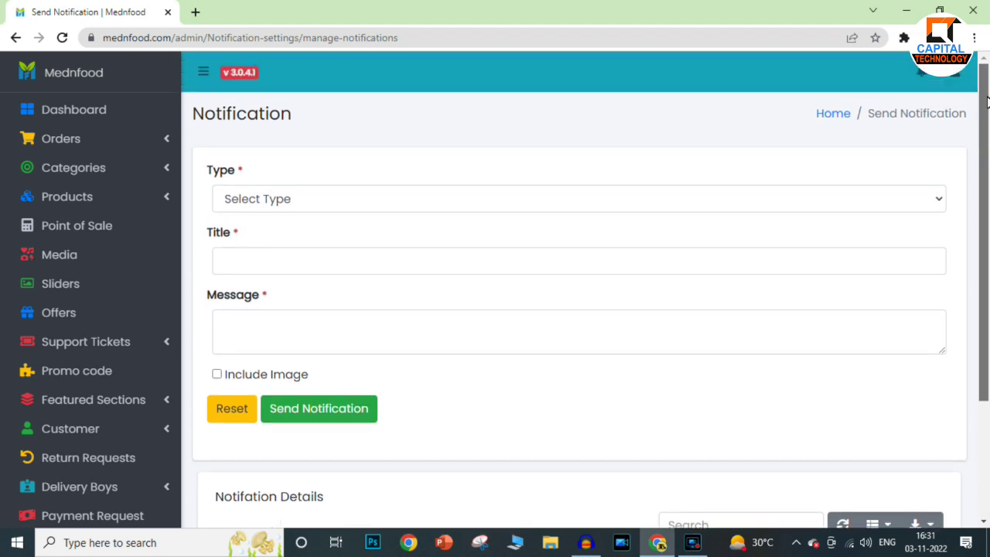
View the notification Type choices and the Title and Message fields without selecting or entering anything
left_click(292, 205)
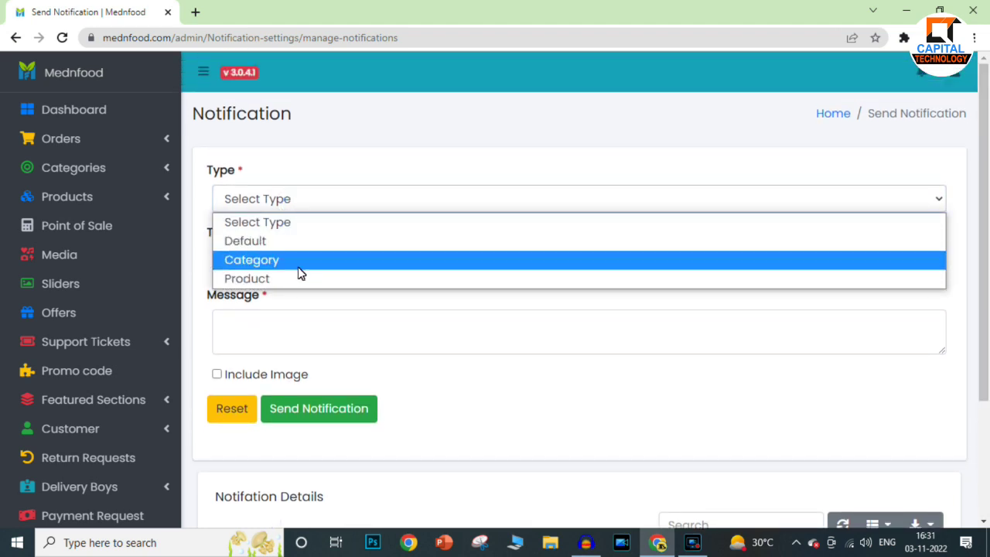
left_click(316, 205)
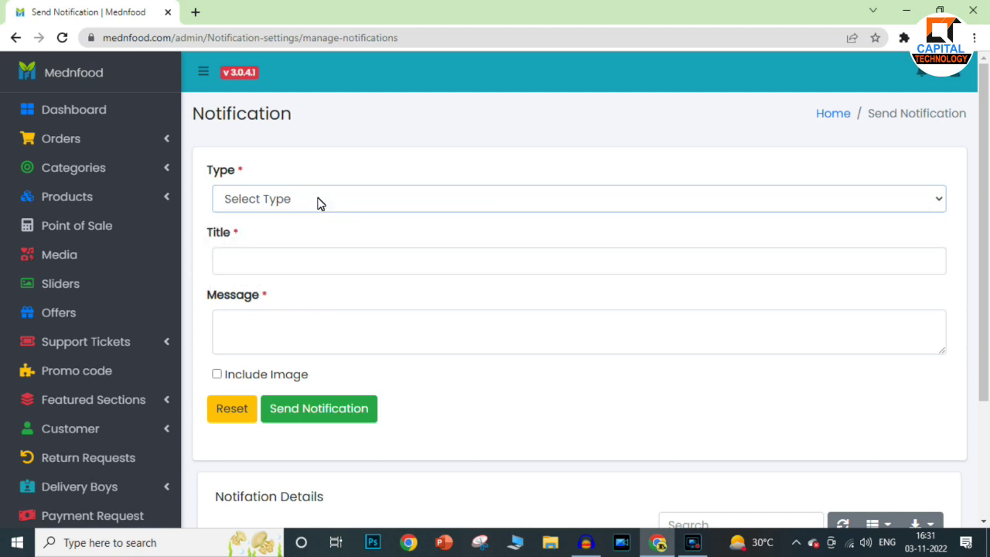
left_click(318, 267)
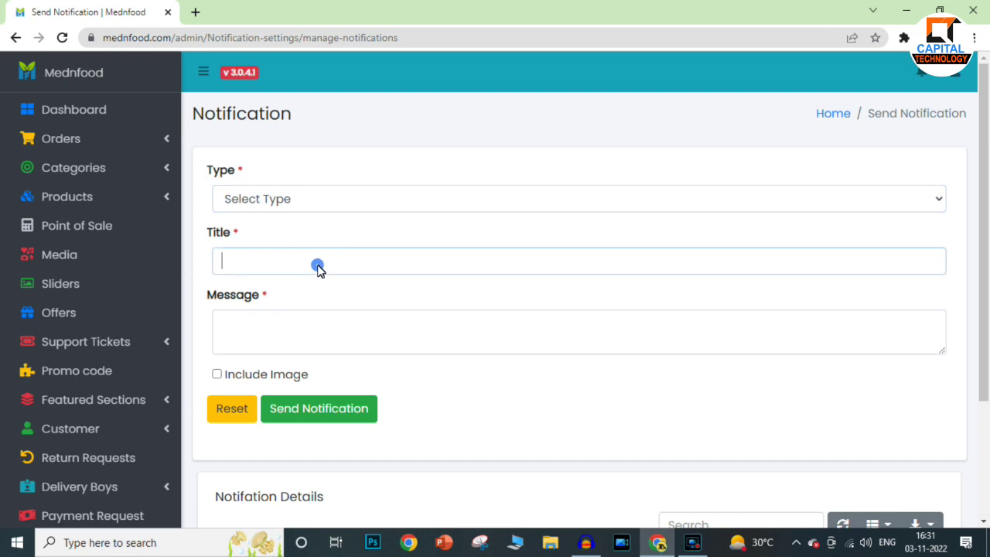
left_click(314, 341)
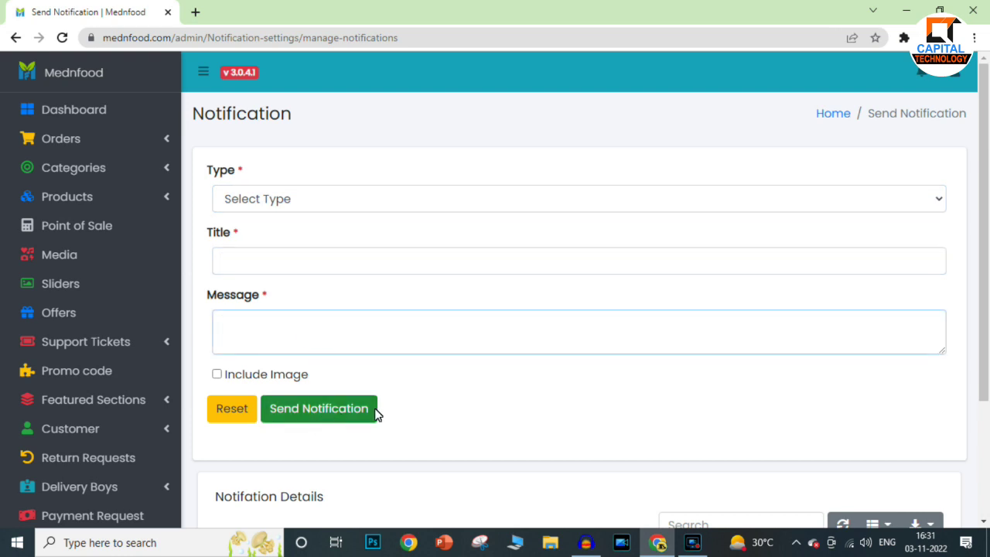
Examine the notification details table below the form and view its export formats without exporting
left_click_drag(988, 269, 964, 216)
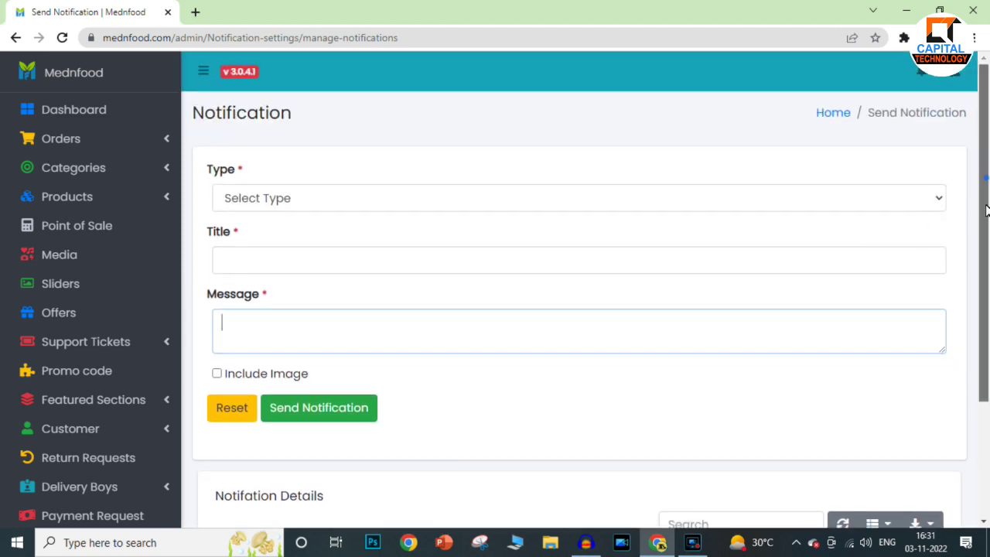
left_click_drag(987, 216, 988, 330)
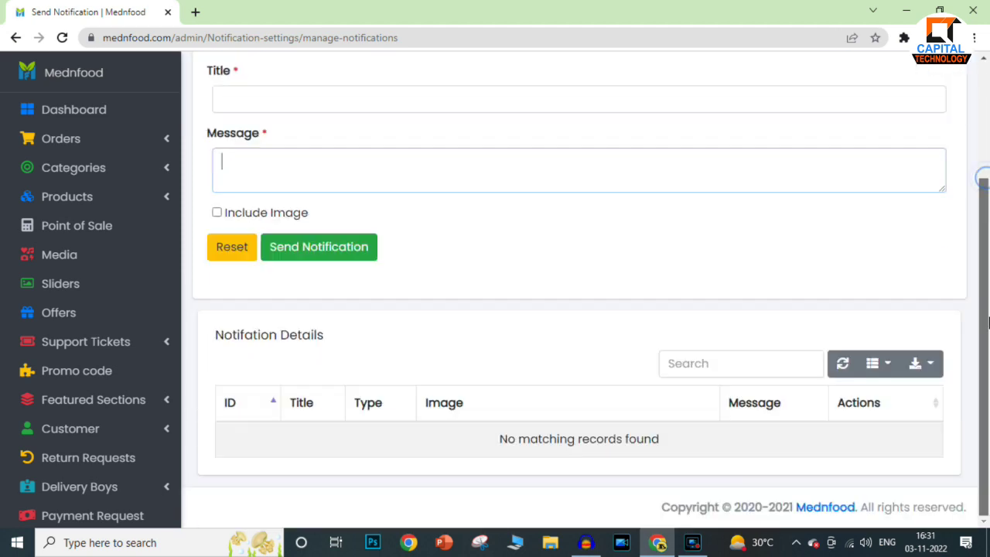
left_click(934, 364)
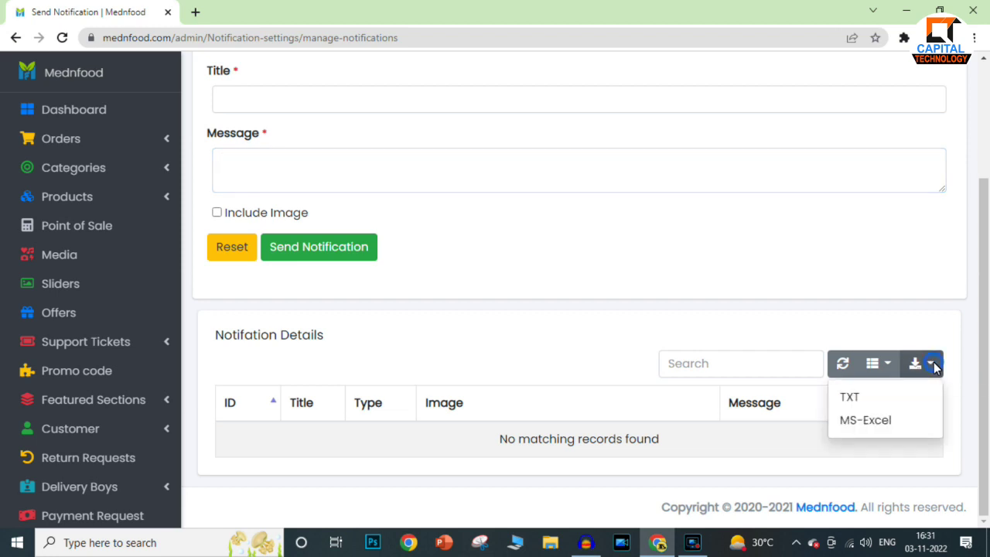
left_click_drag(986, 330, 987, 216)
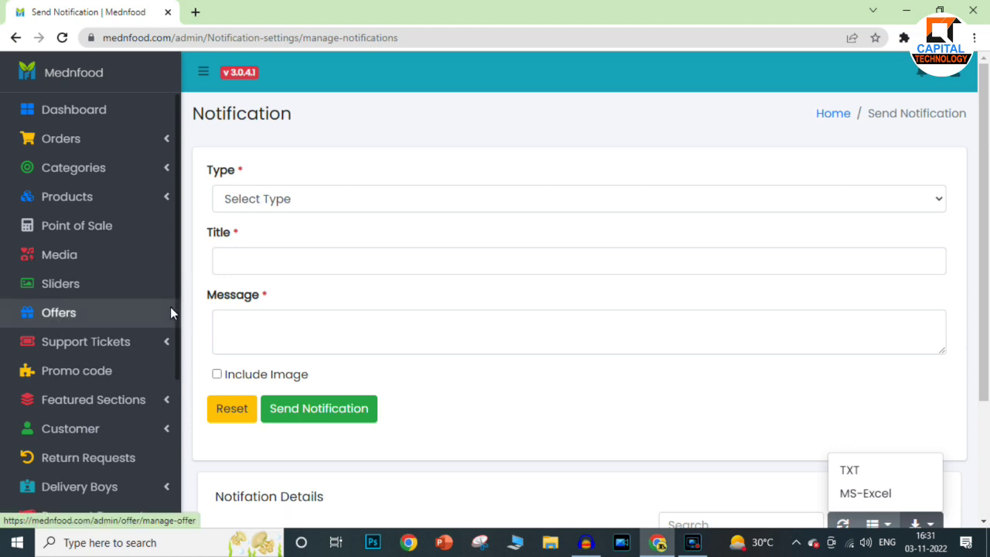
Expand the System section and look over its settings and policy pages without opening any
left_click_drag(178, 310, 184, 474)
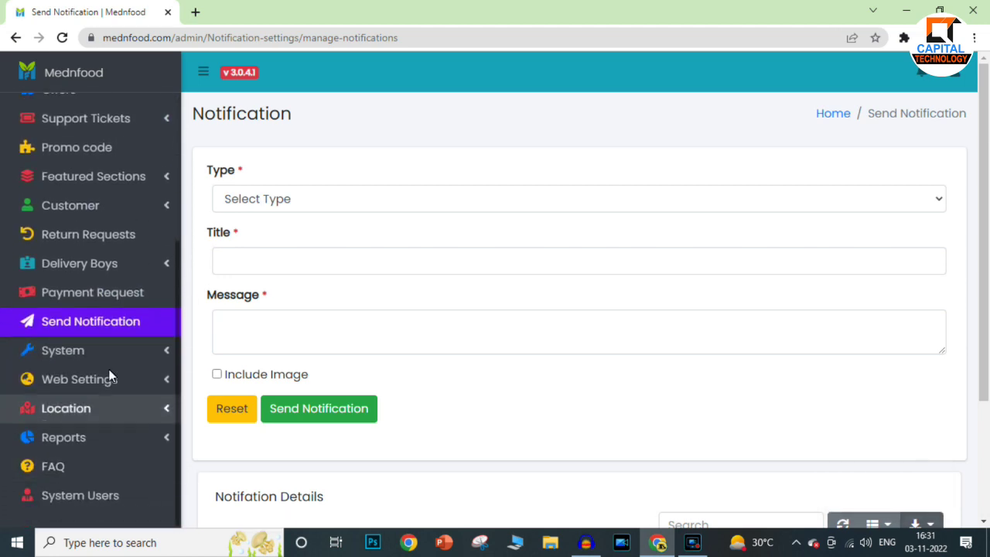
left_click(148, 355)
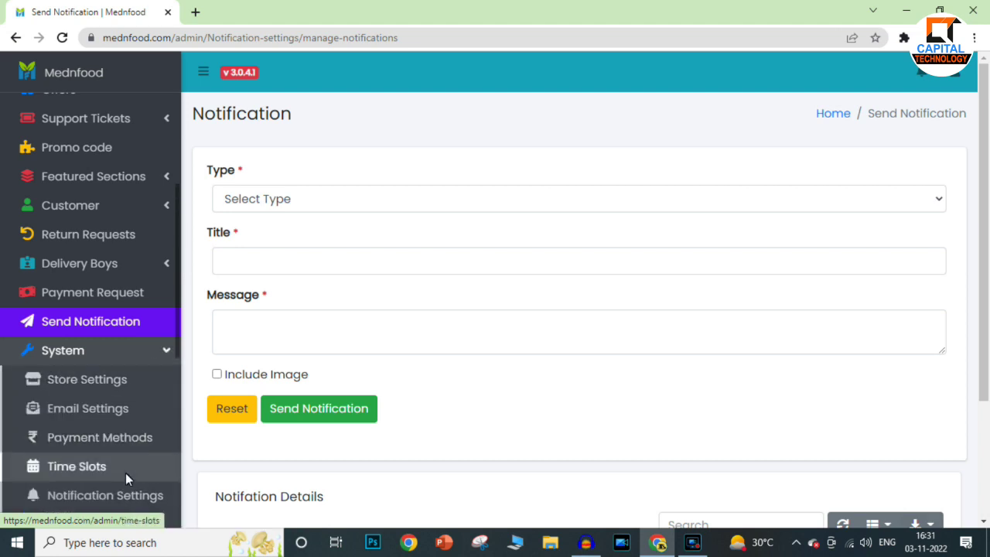
left_click_drag(178, 328, 180, 395)
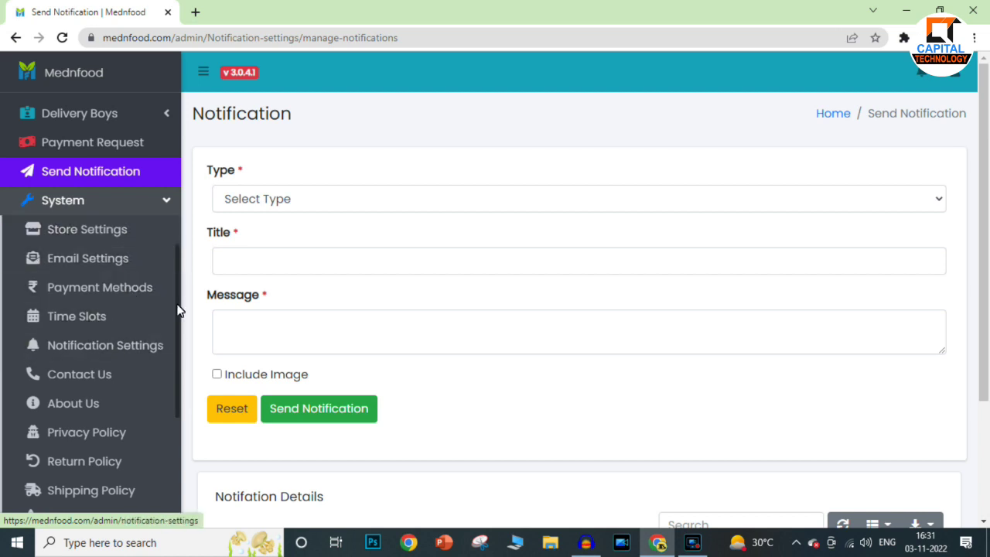
left_click_drag(181, 310, 178, 273)
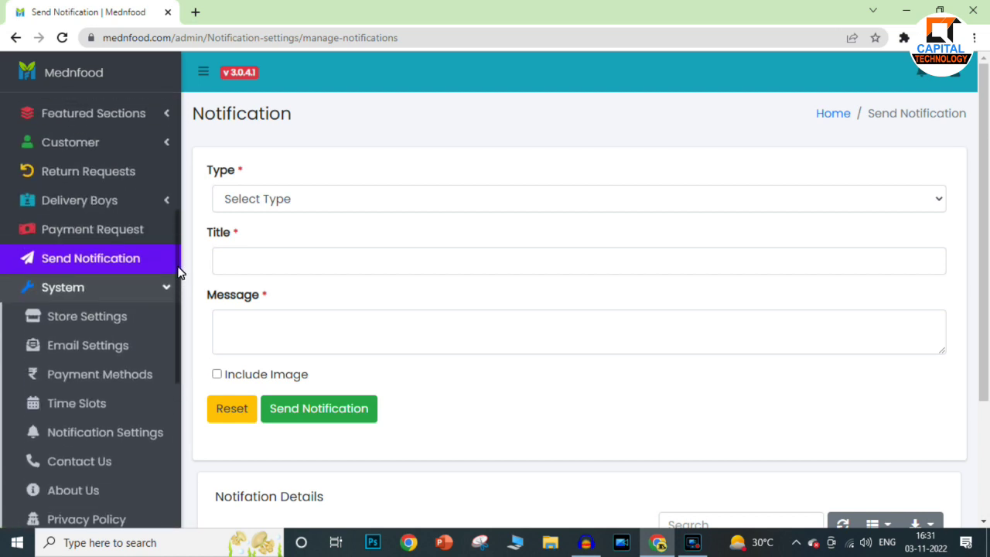
left_click(165, 287)
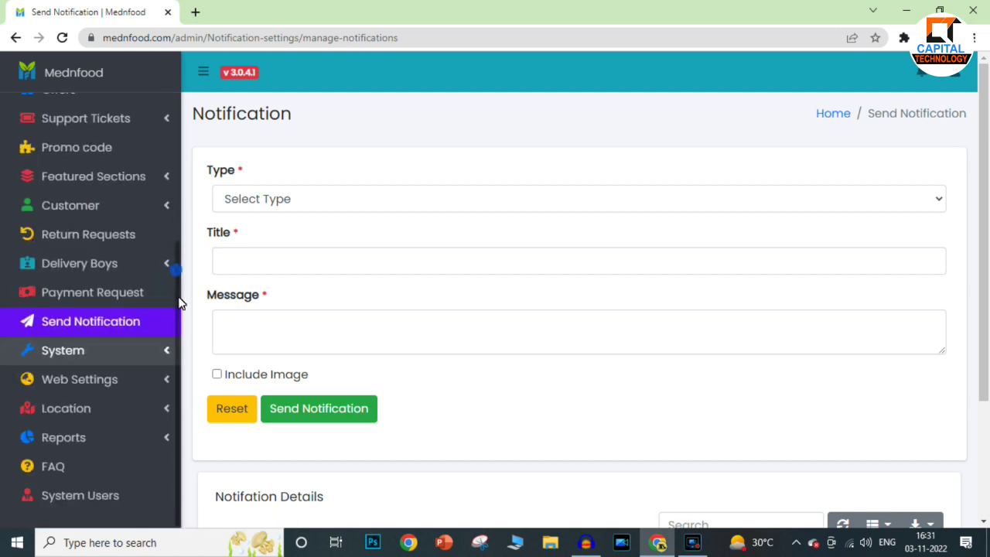
left_click(119, 349)
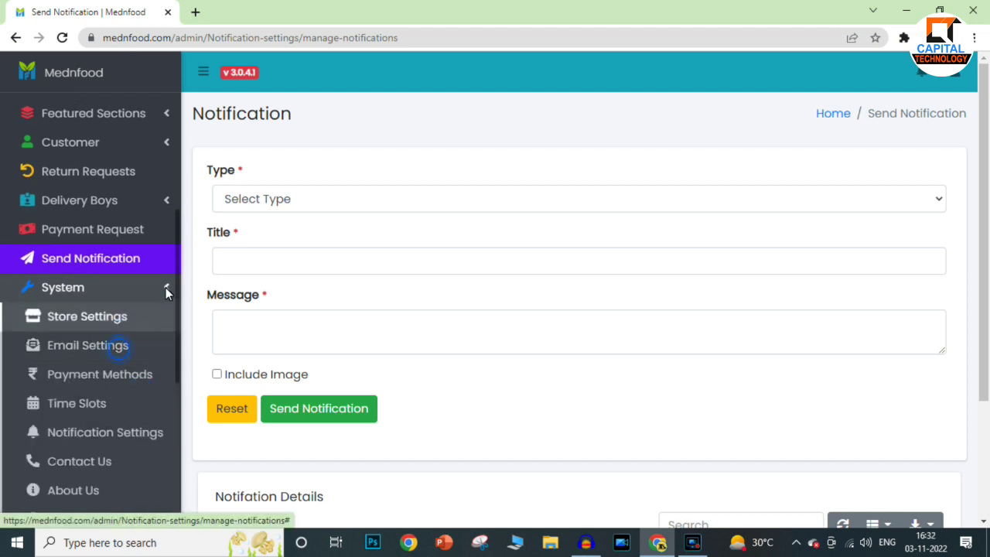
Look through the remaining entries of the System section down to the delivery boy policies, and collapse the section
left_click_drag(177, 273, 179, 323)
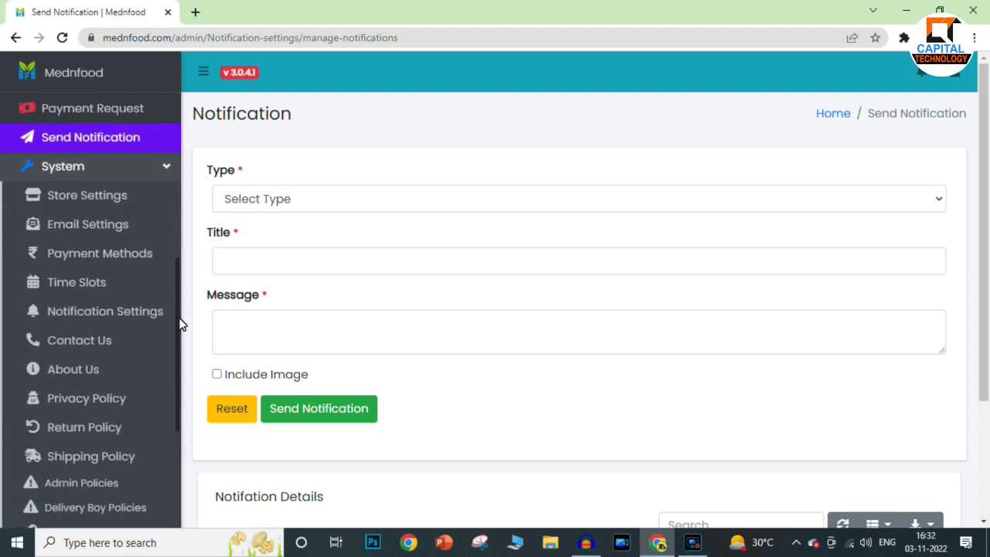
mouse_move(181, 303)
left_mouse_down()
mouse_move(183, 343)
mouse_move(176, 285)
left_mouse_up()
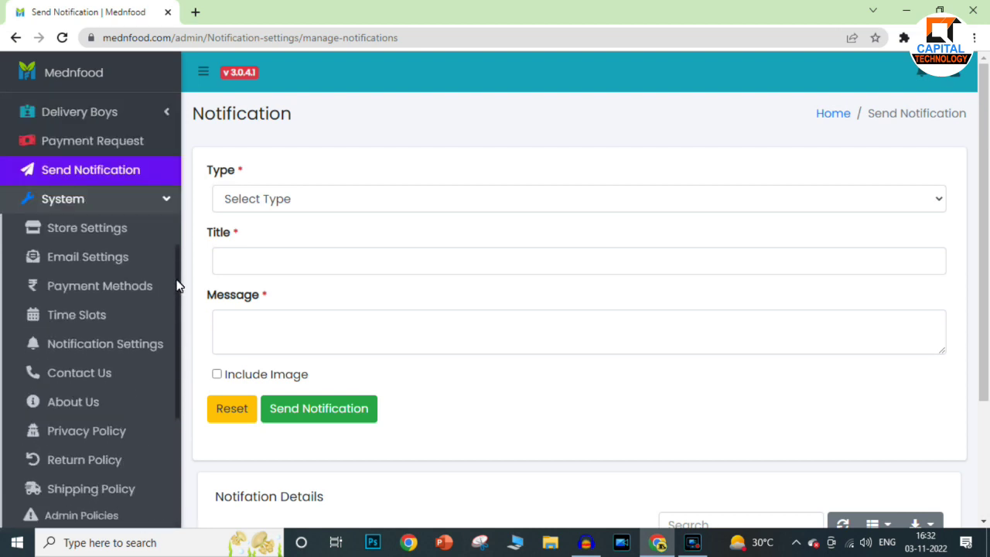
left_click(141, 198)
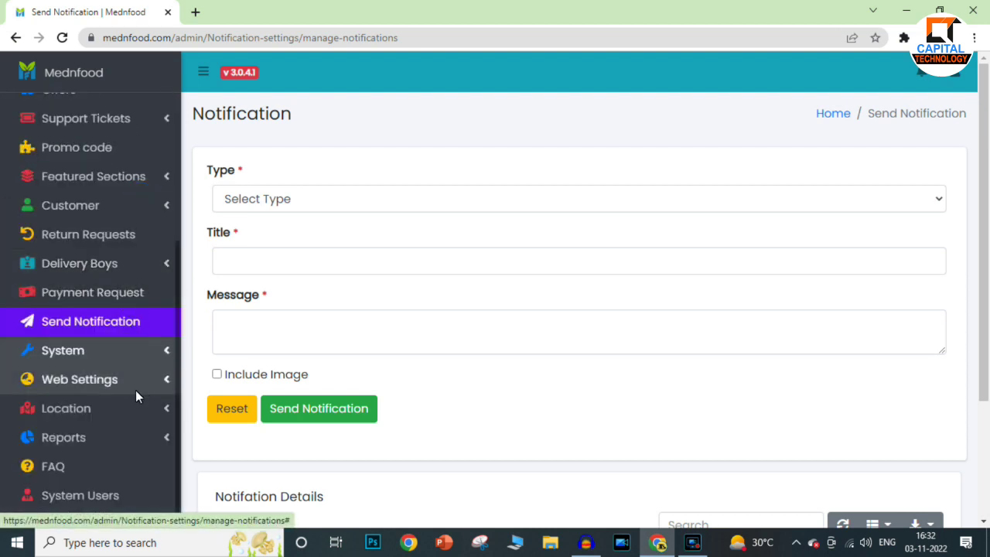
Expand the Web Settings section and look over its General Settings, Themes, Languages and Firebase entries
left_click(161, 381)
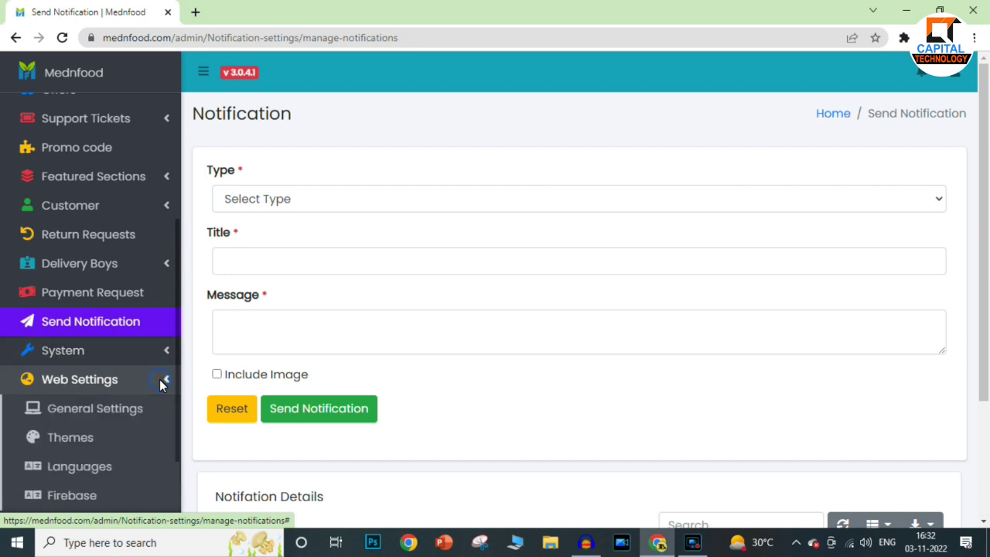
scroll(176, 356, "down", 1)
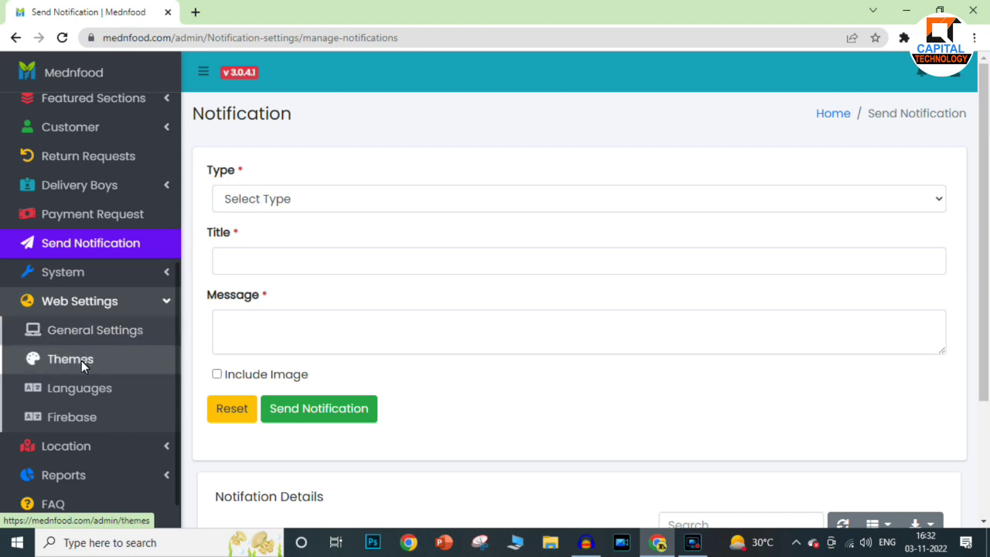
scroll(179, 312, "down", 1)
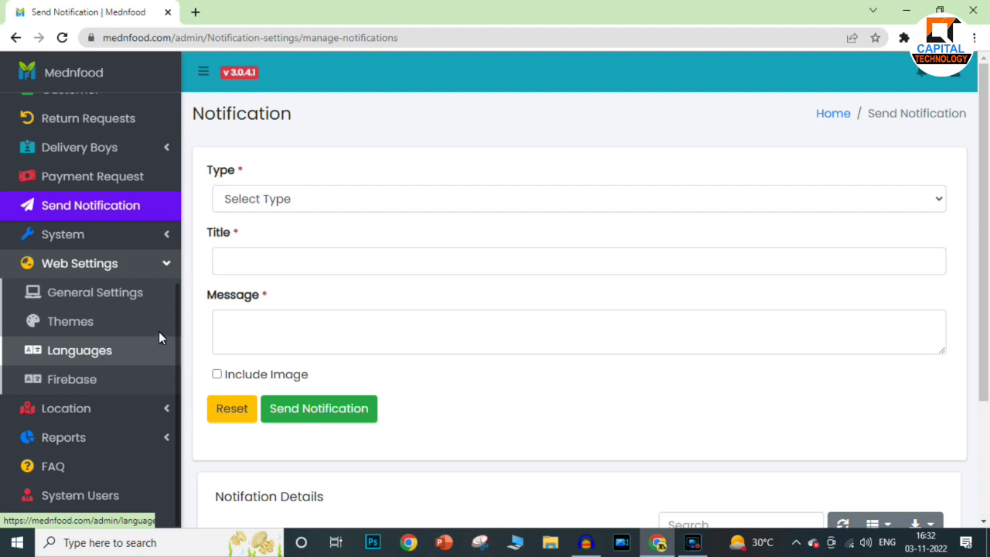
Expand the Location section, look over its entries and open the Bulk upload page for locations
left_click(119, 408)
left_click_drag(176, 362, 178, 429)
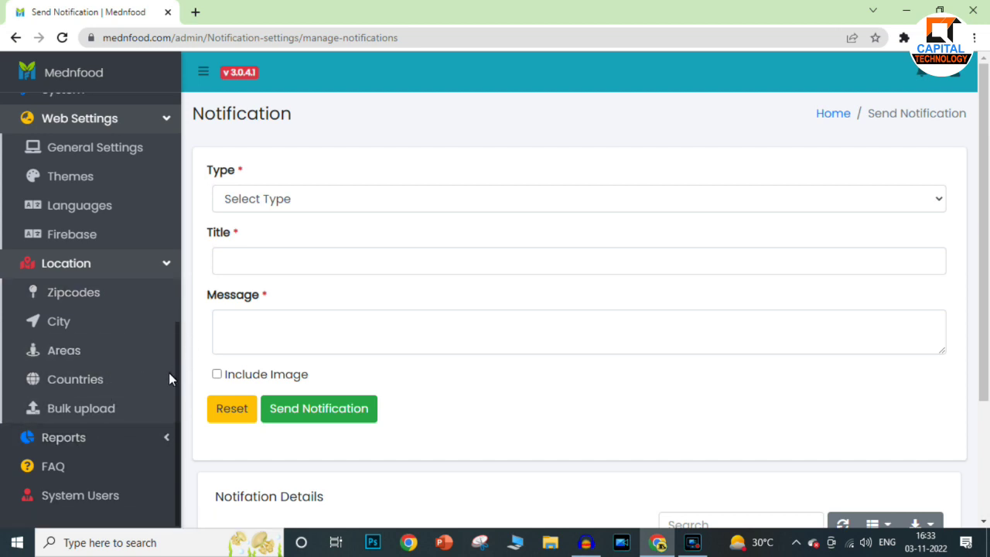
left_click(88, 411)
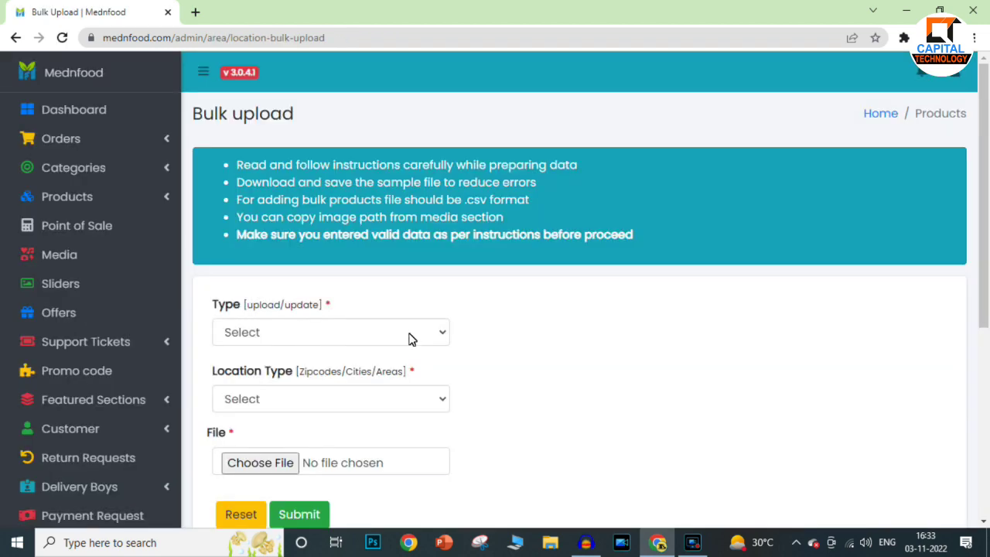
View the Type and Location Type choices and the sample file downloads on the location bulk upload page without selecting anything
left_click_drag(987, 233, 988, 328)
left_click(318, 169)
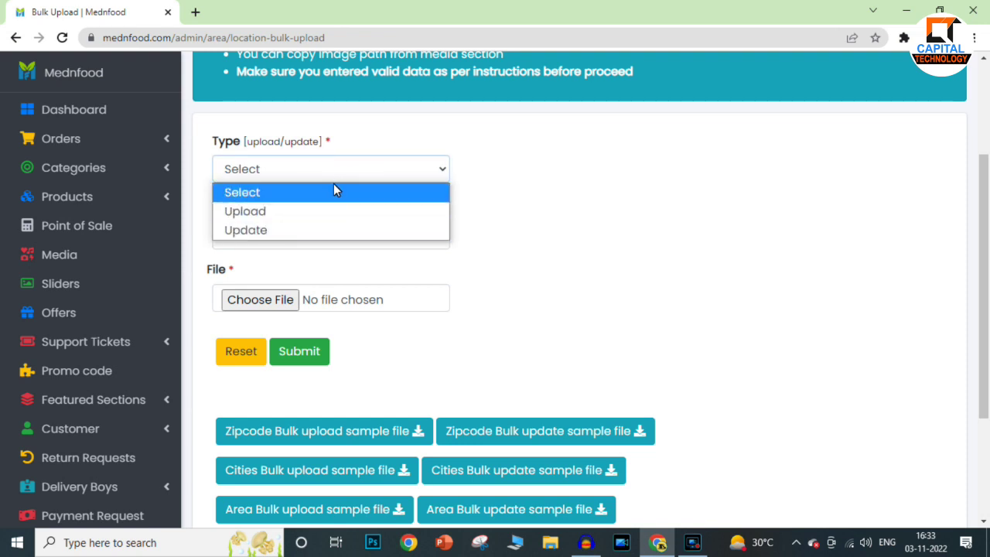
left_click(339, 168)
left_click(321, 234)
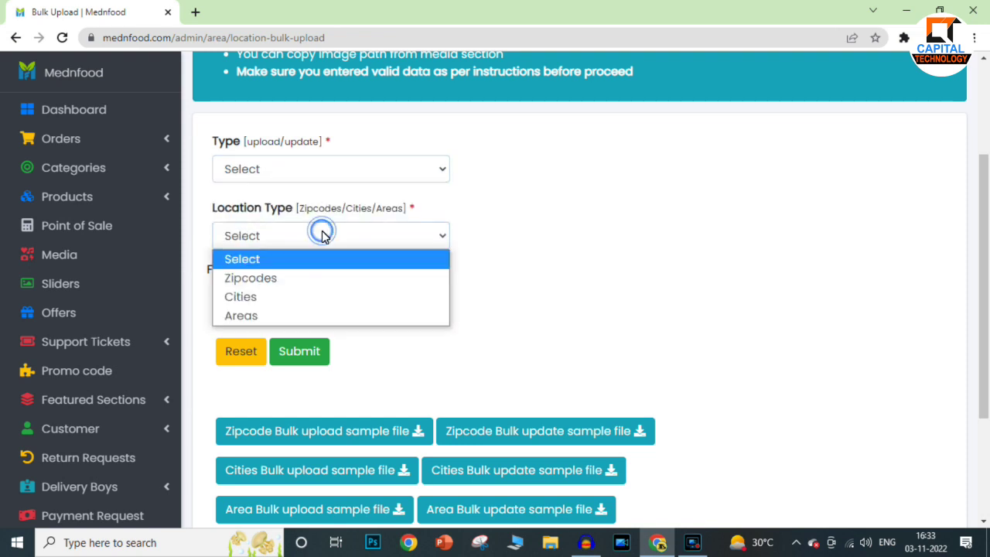
left_click(328, 235)
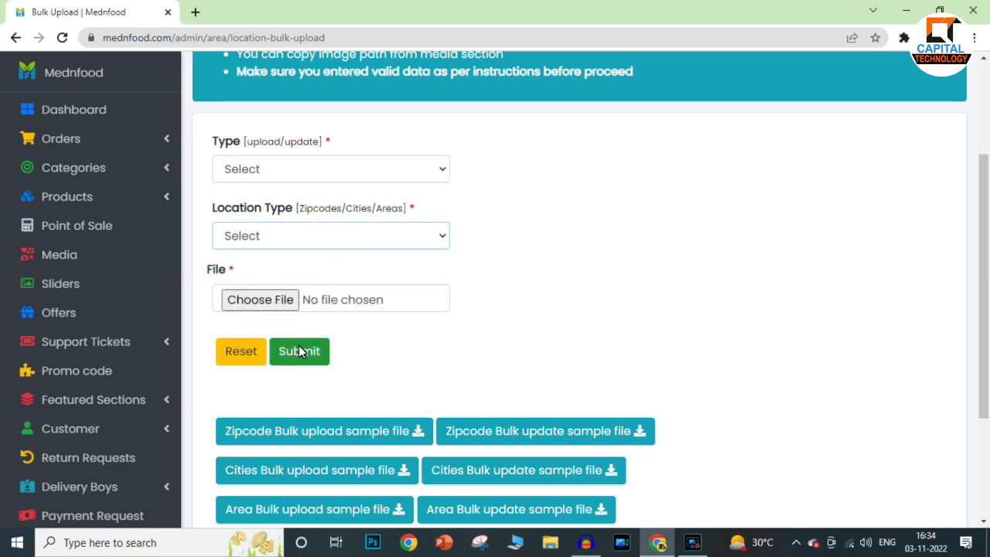
left_click_drag(986, 271, 988, 347)
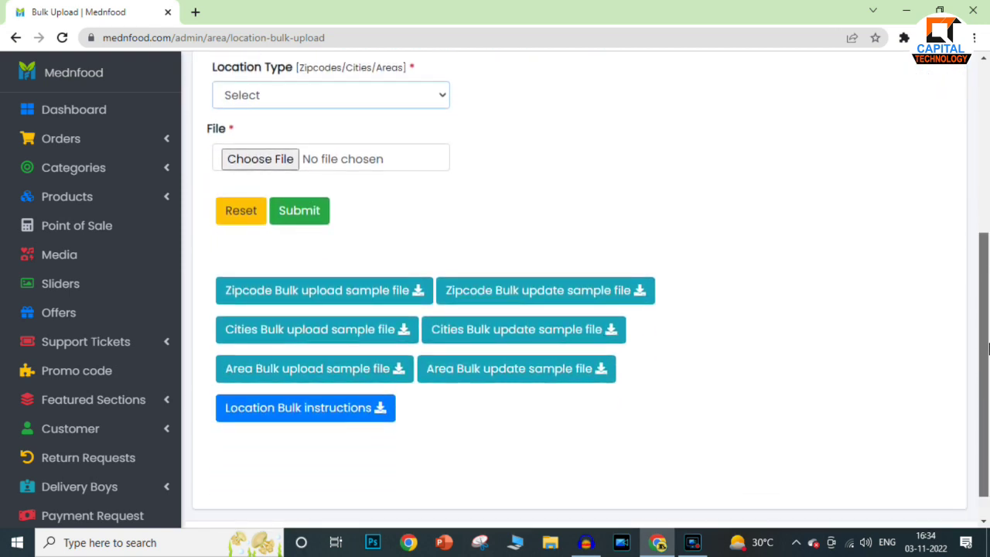
Expand the Reports section and open the Sales Report page
left_click_drag(181, 287, 177, 449)
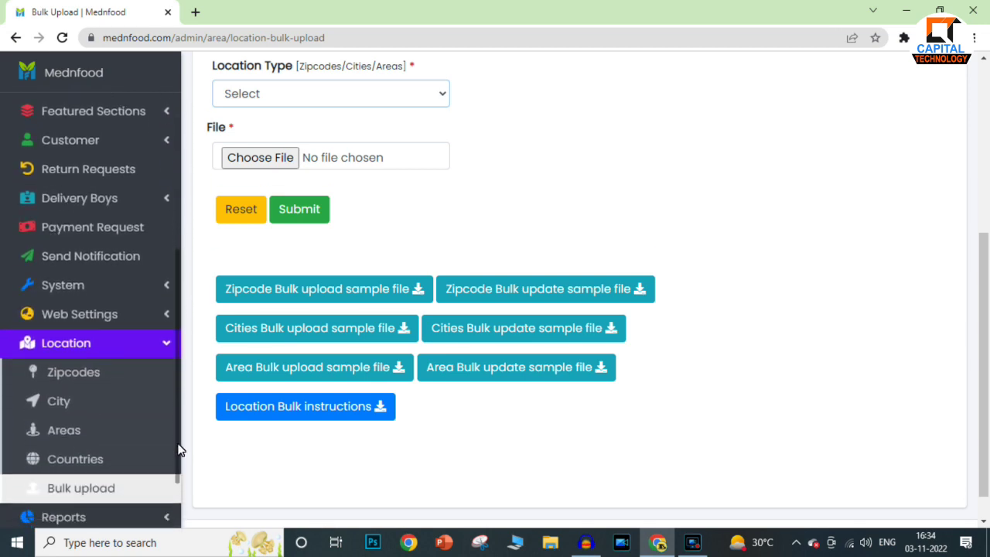
left_click_drag(176, 361, 184, 434)
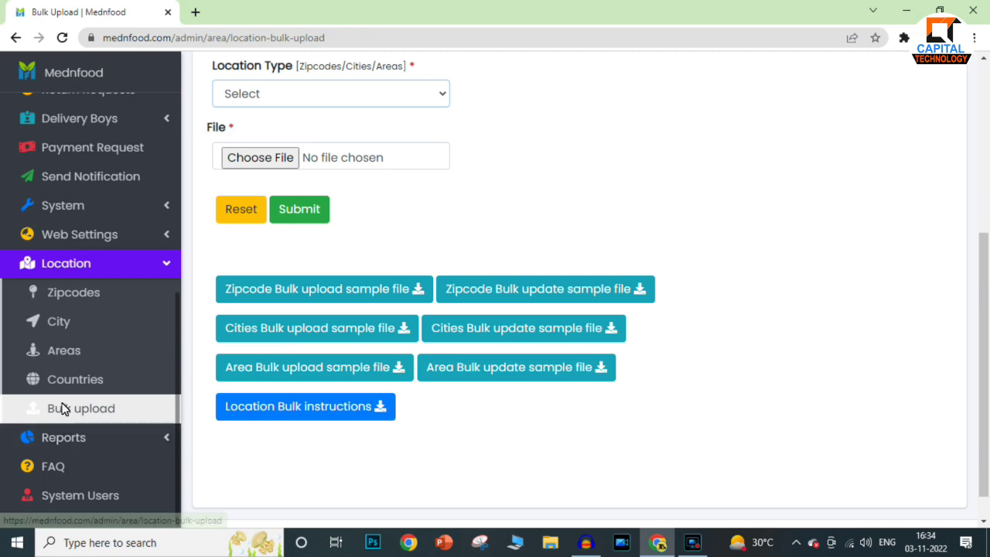
left_click(96, 440)
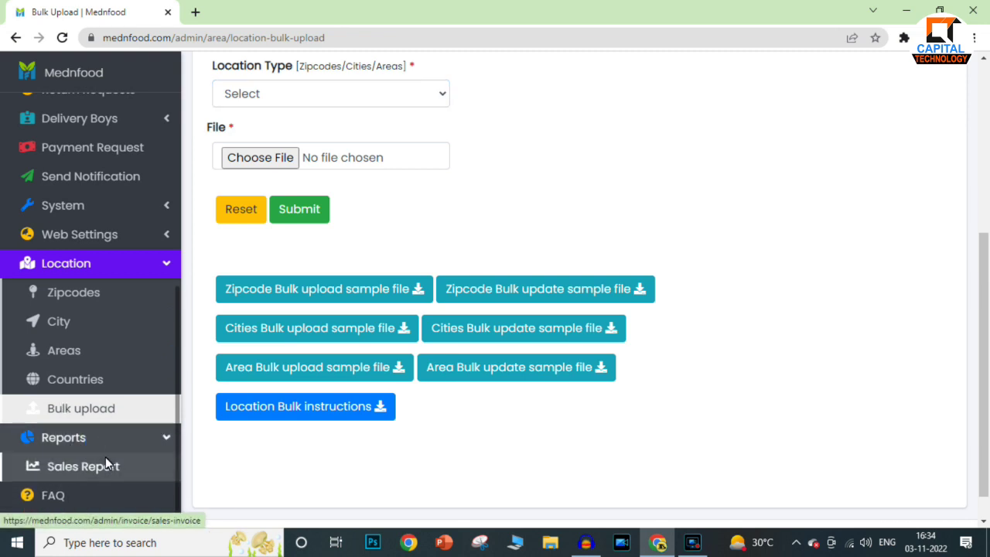
left_click(109, 468)
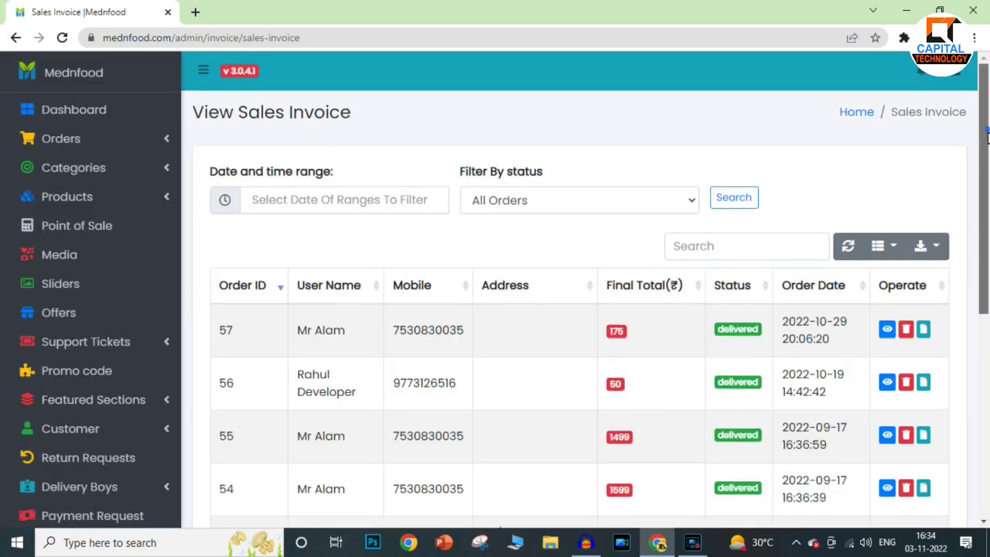
Examine the sales invoice table, including the order totals, delivery statuses, order dates and available row actions
left_click_drag(985, 134, 986, 169)
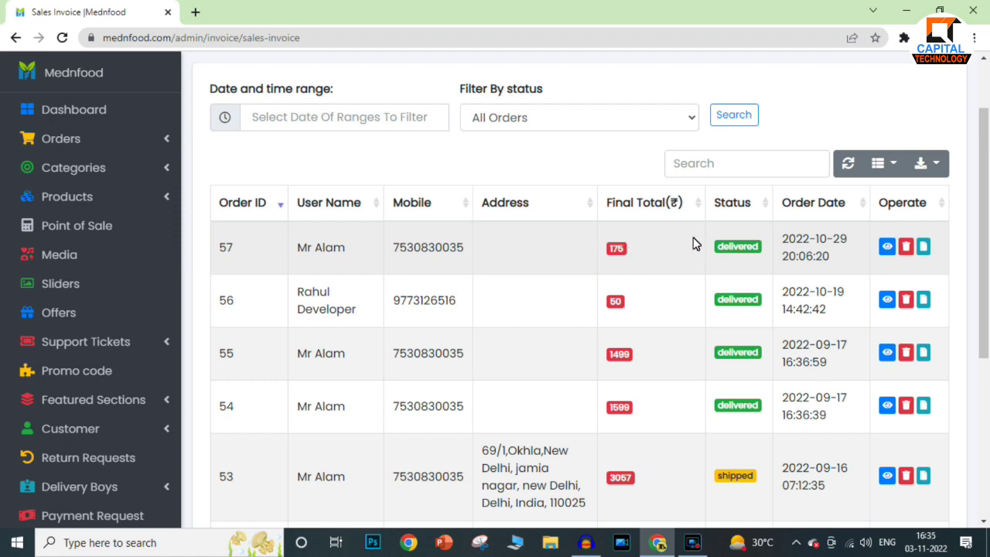
left_click_drag(986, 191, 987, 240)
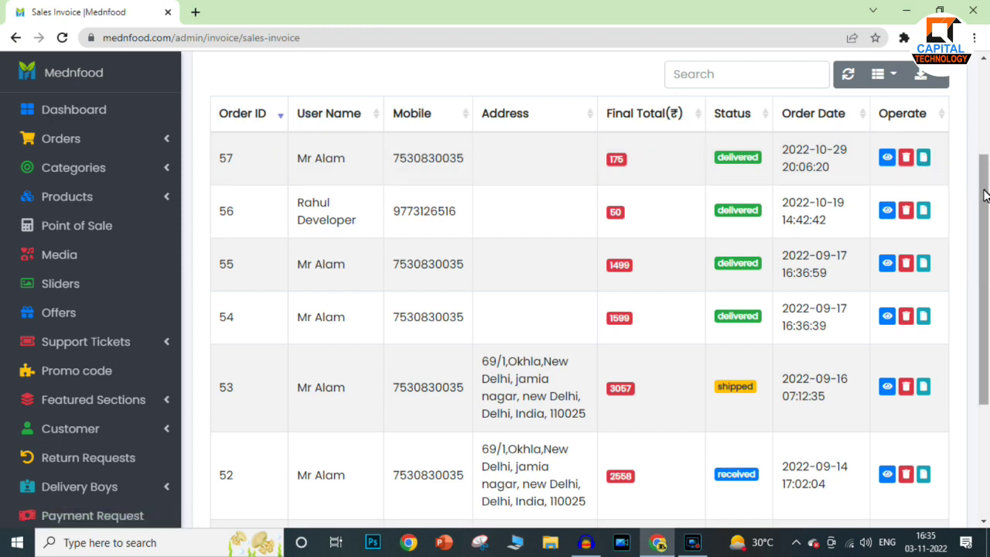
left_click_drag(988, 188, 987, 274)
scroll(988, 275, "up", 3)
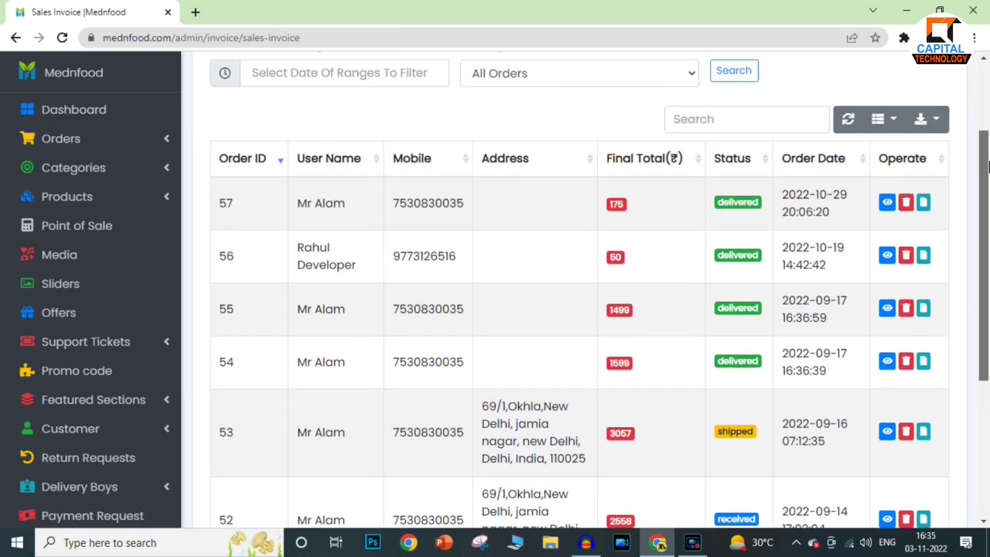
left_click_drag(715, 204, 758, 218)
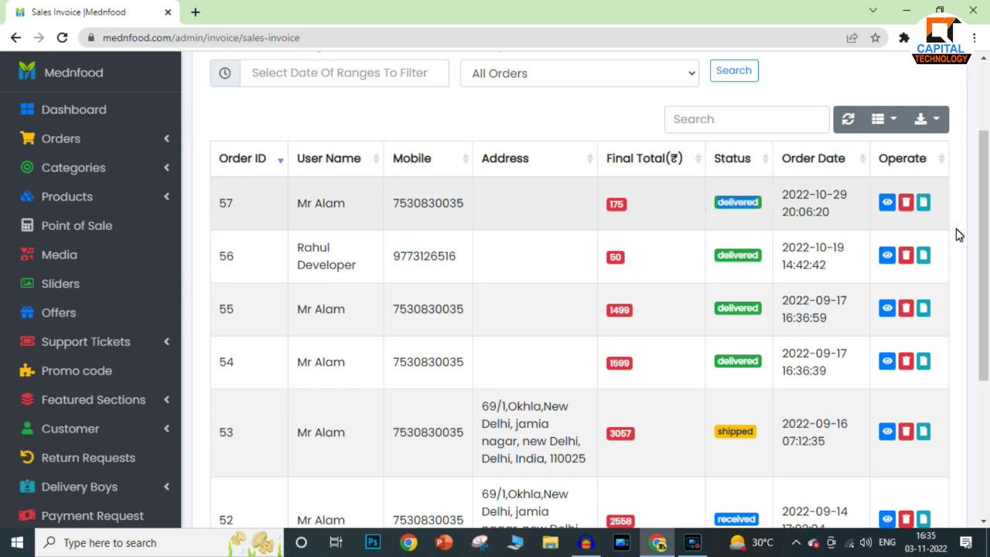
left_click_drag(987, 190, 988, 370)
scroll(769, 303, "up", 6)
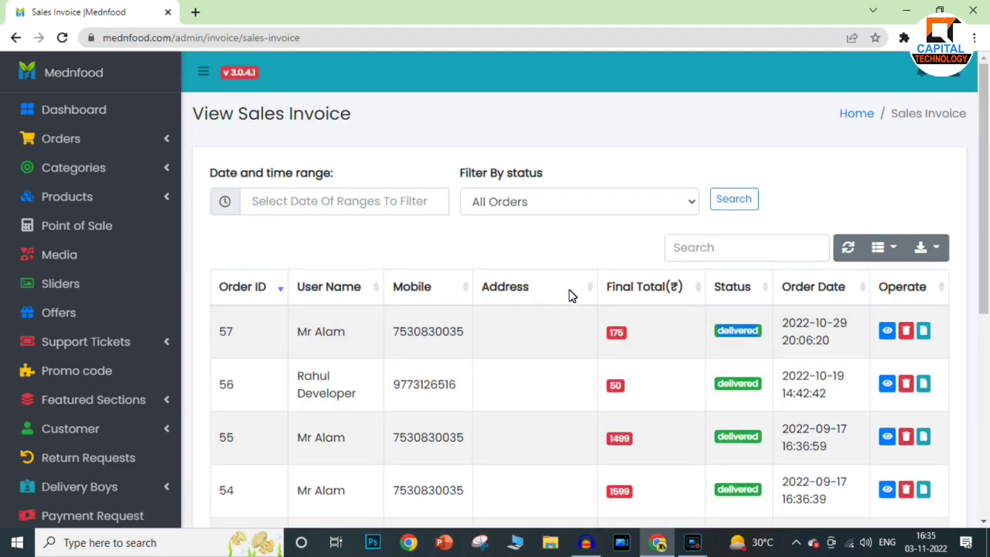
View the date range presets and the order status filter choices for the sales invoices without applying any filter
left_click(399, 202)
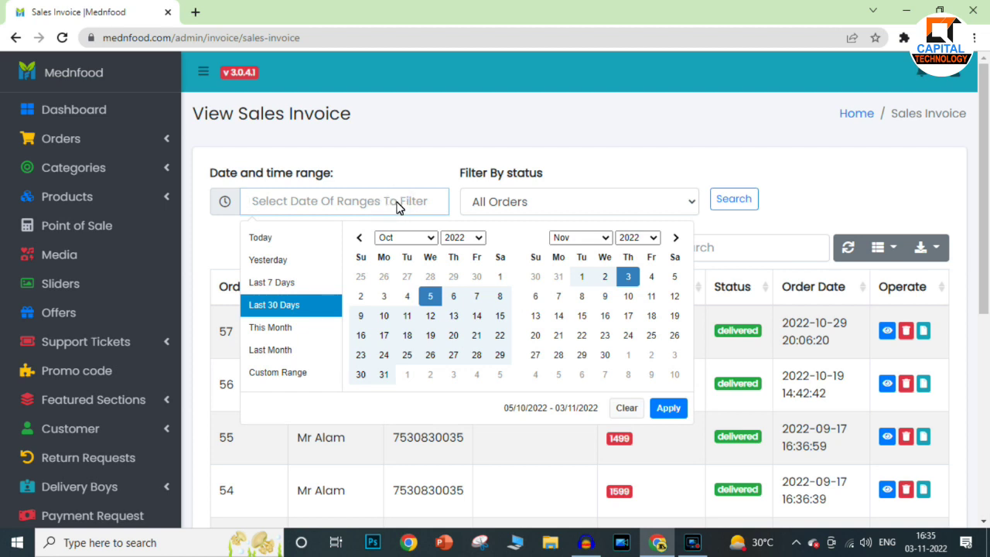
left_click(519, 202)
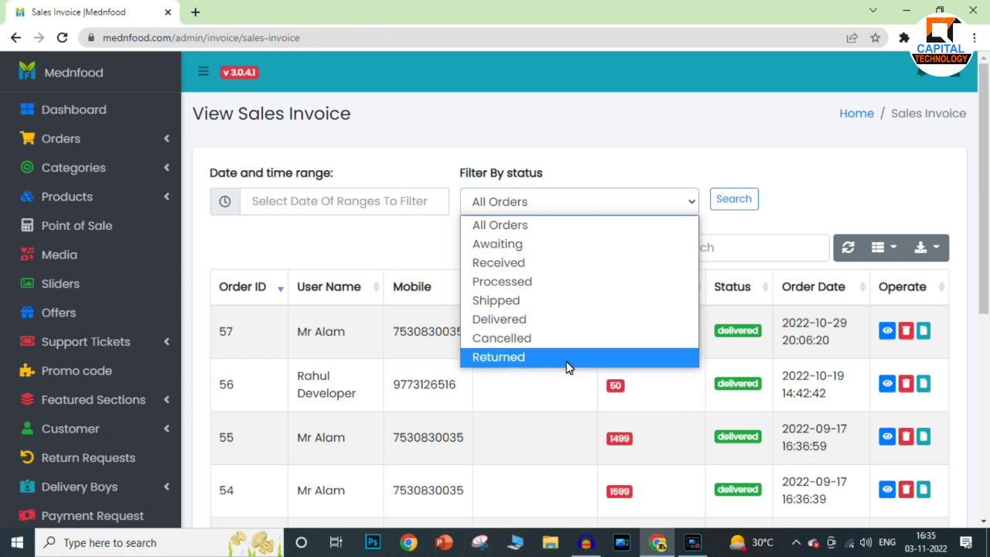
left_click(586, 169)
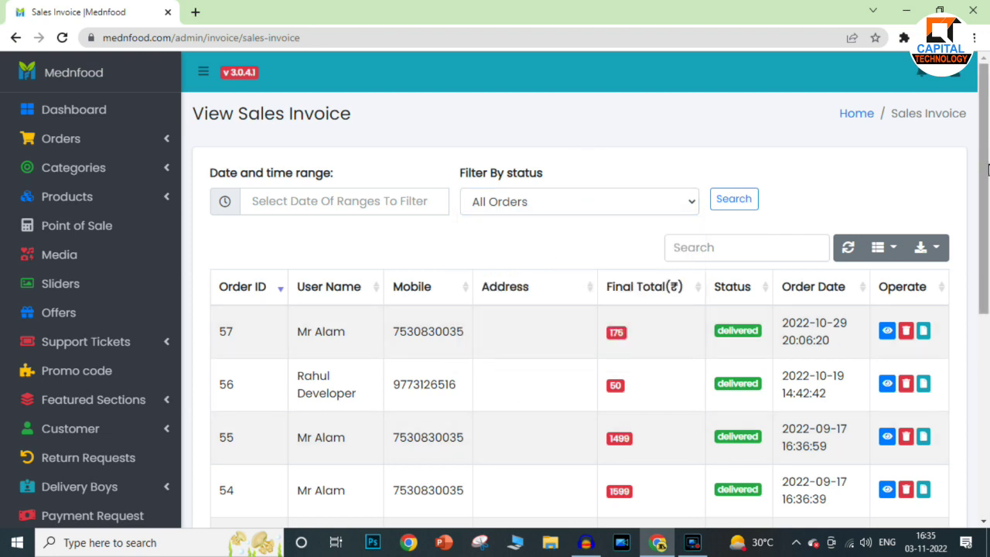
scroll(984, 168, "down", 2)
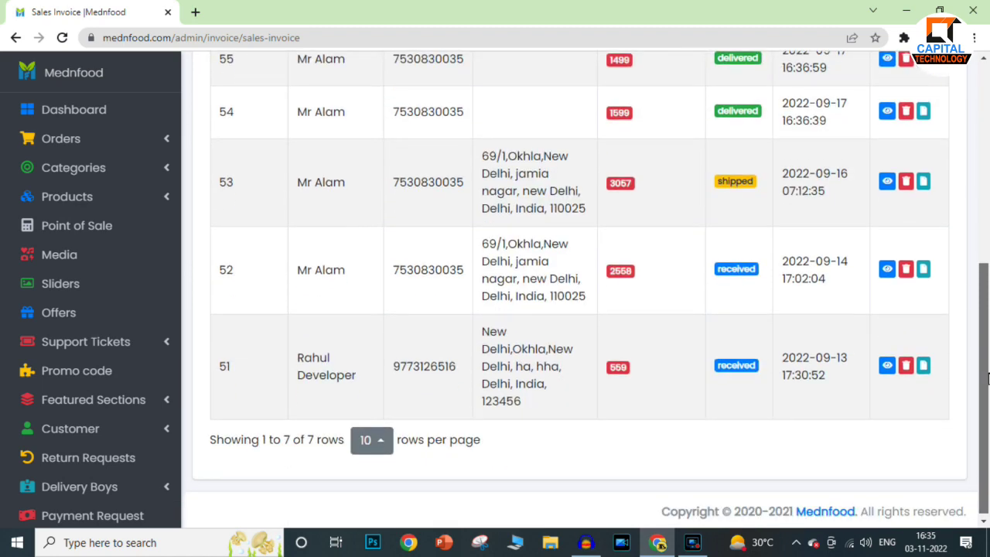
Look over the remaining admin sections from Reports to FAQ and System Users without opening any
left_click_drag(181, 248, 188, 389)
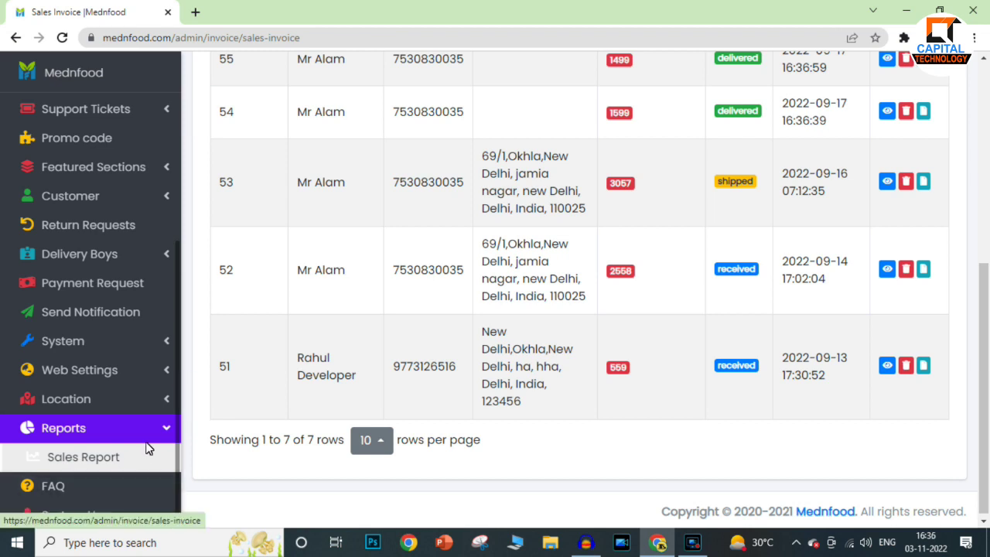
left_click_drag(181, 347, 177, 400)
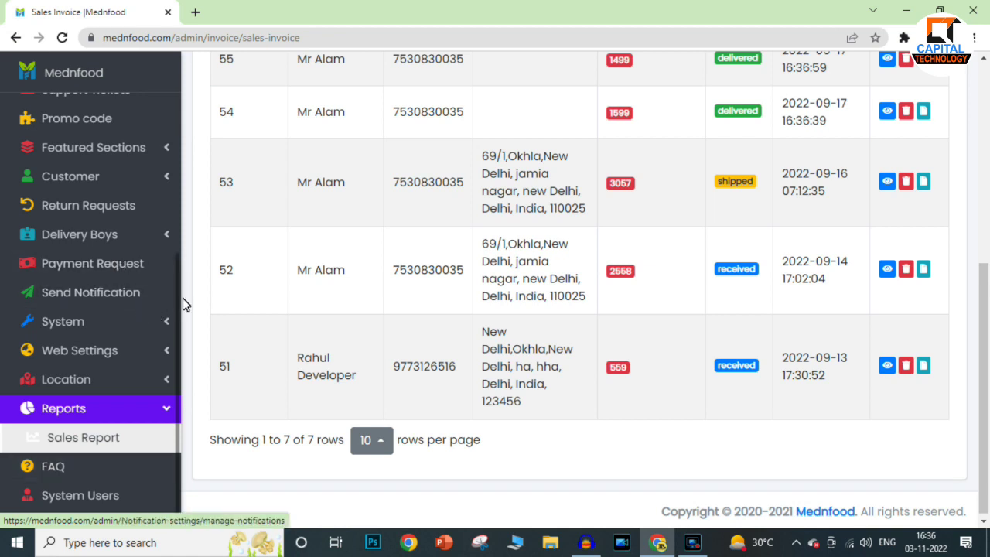
scroll(122, 412, "up", 3)
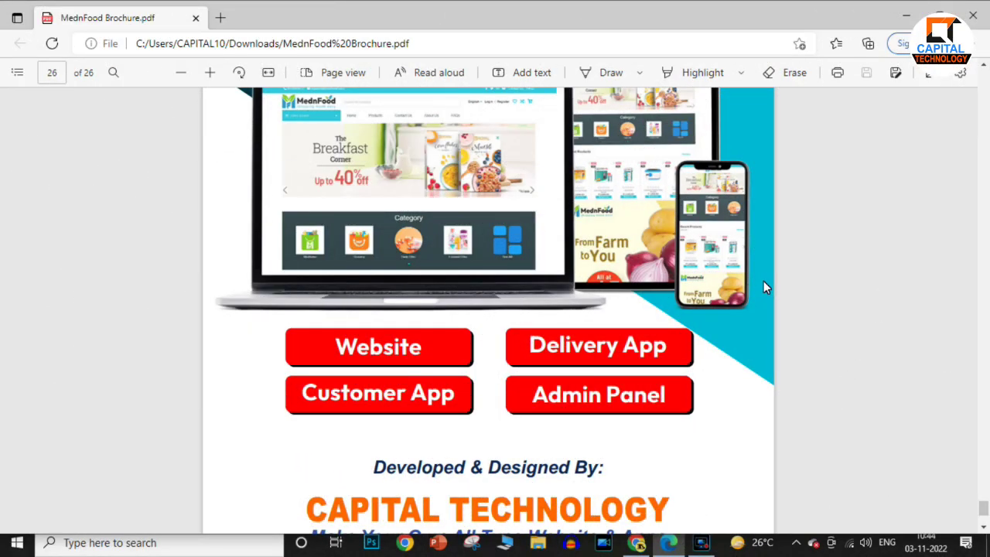
View page 26 of MednFood Brochure.pdf down to the Get In Touch With Us section
scroll(764, 287, "down", 1)
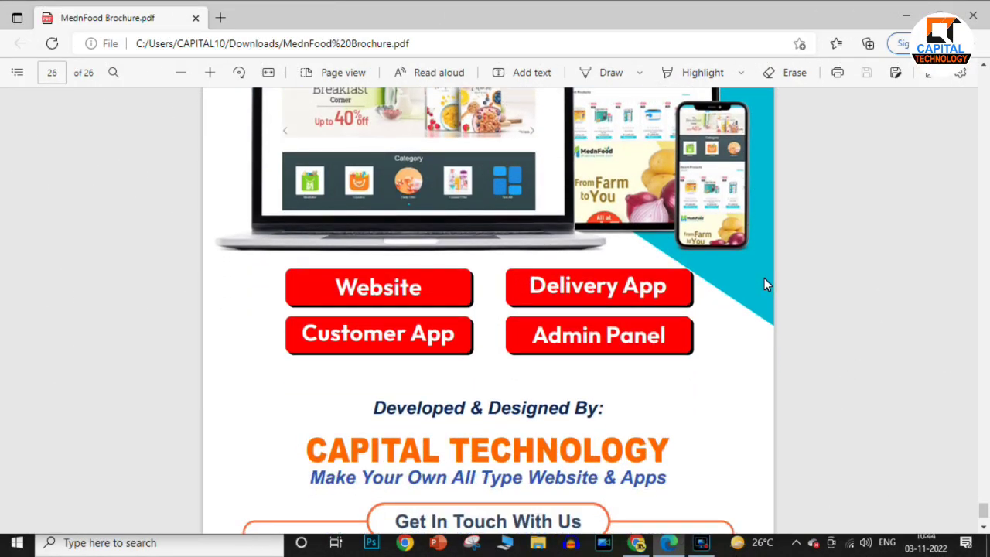
scroll(765, 285, "down", 2)
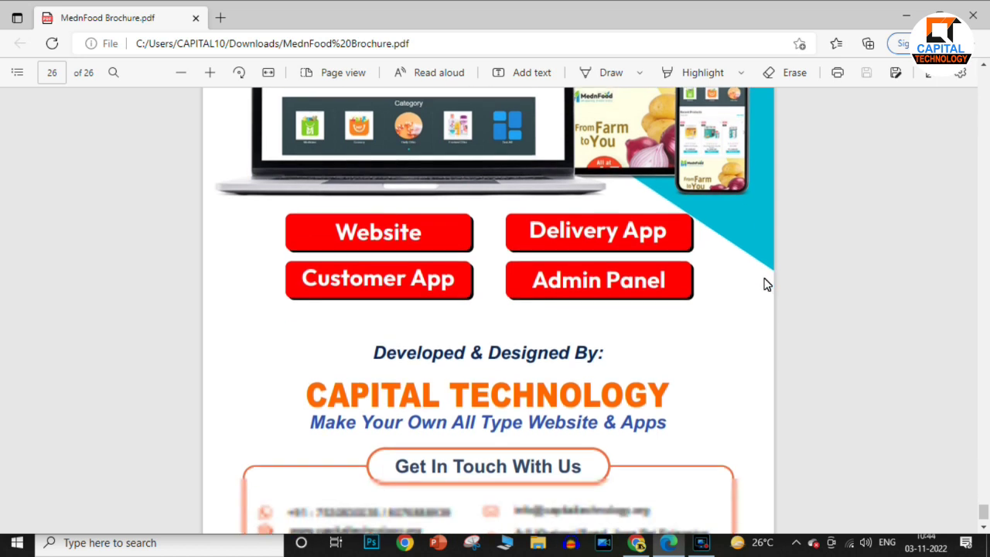